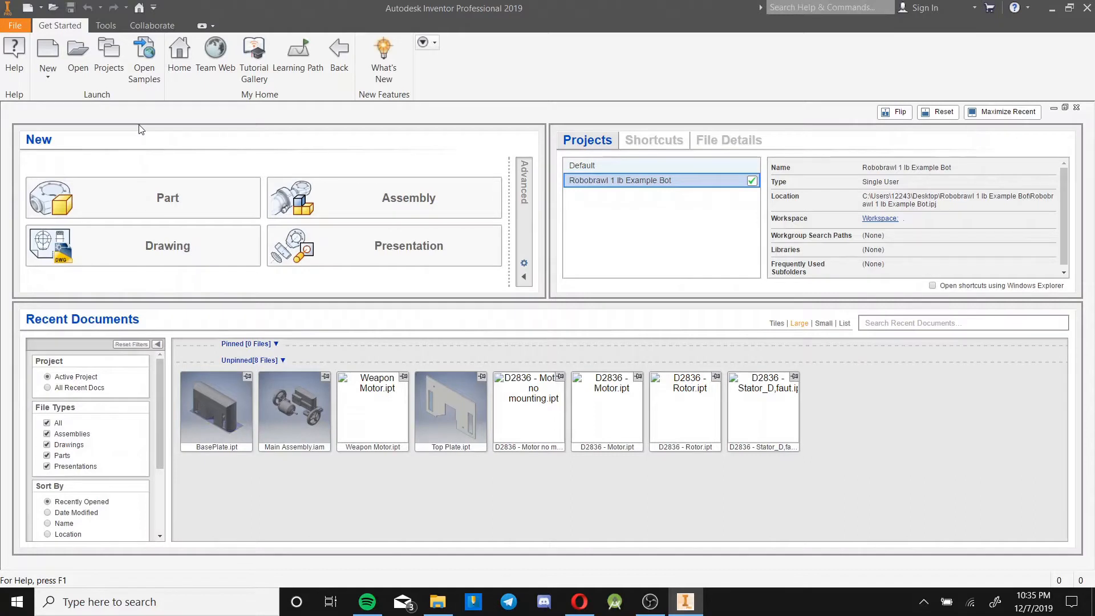
Start a new single-user project named Test Bot.
left_click(113, 68)
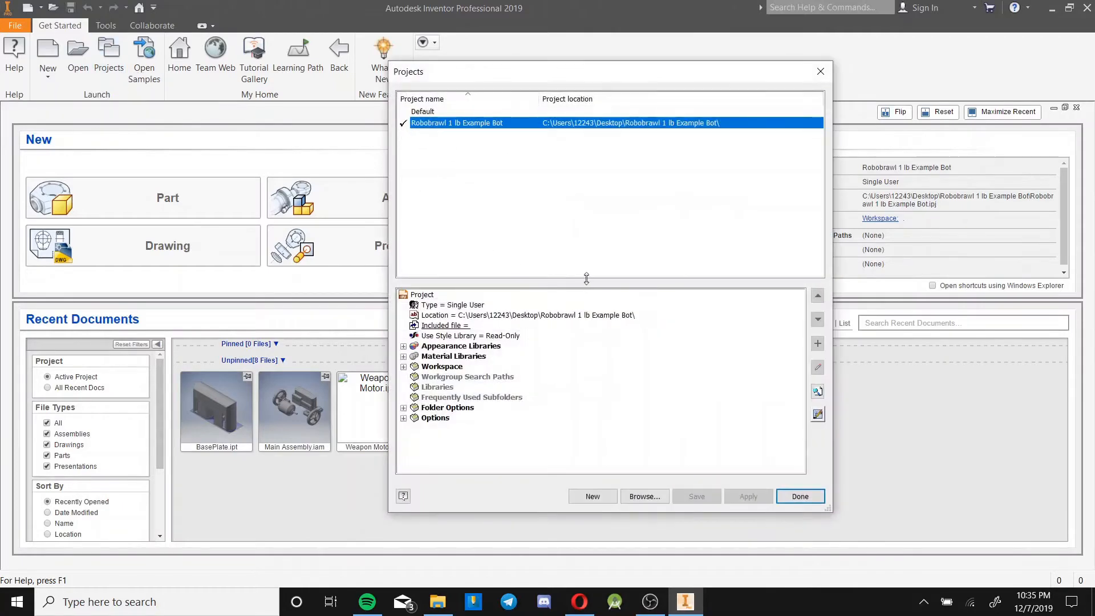
left_click(604, 498)
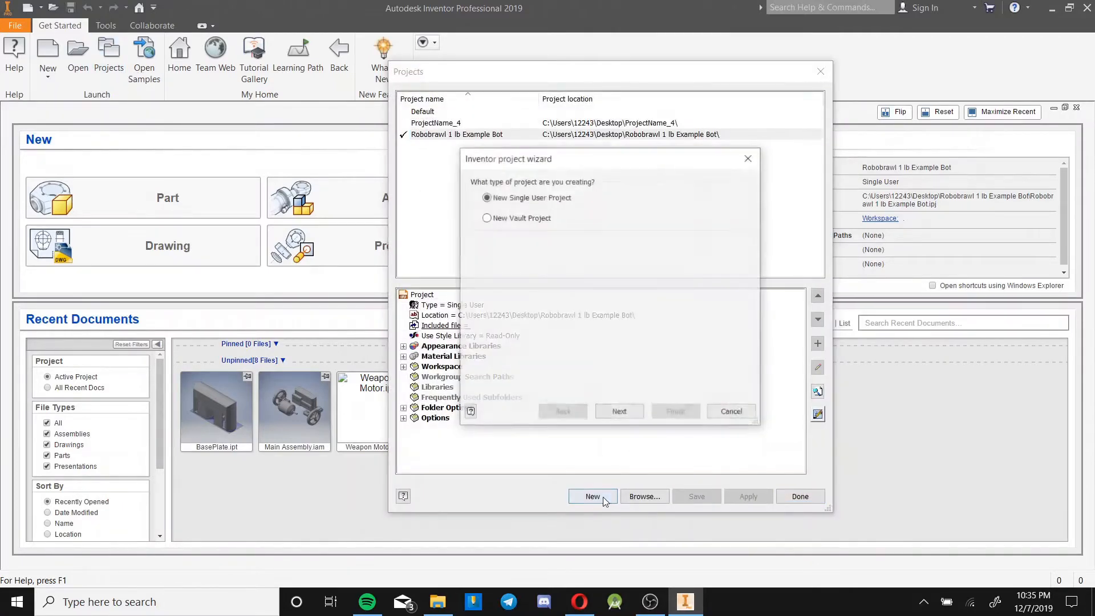
left_click(638, 412)
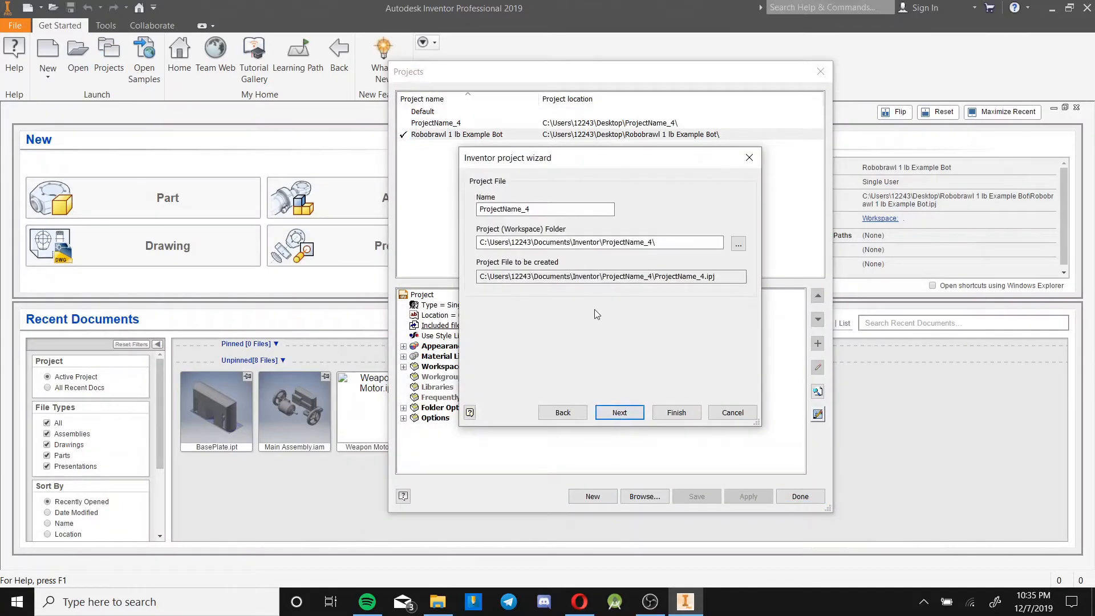
double_click(502, 209)
type("Test Bot")
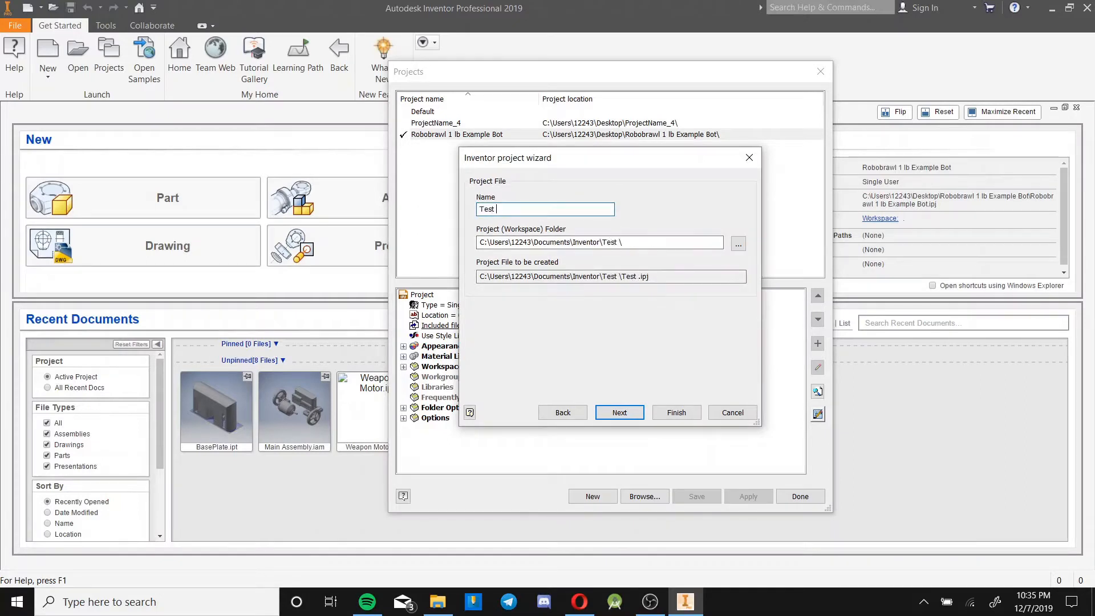
Set the new project's workspace folder to the existing Test Bot folder on the Desktop.
left_click(738, 243)
scroll(555, 294, "down", 5)
scroll(553, 293, "down", 1)
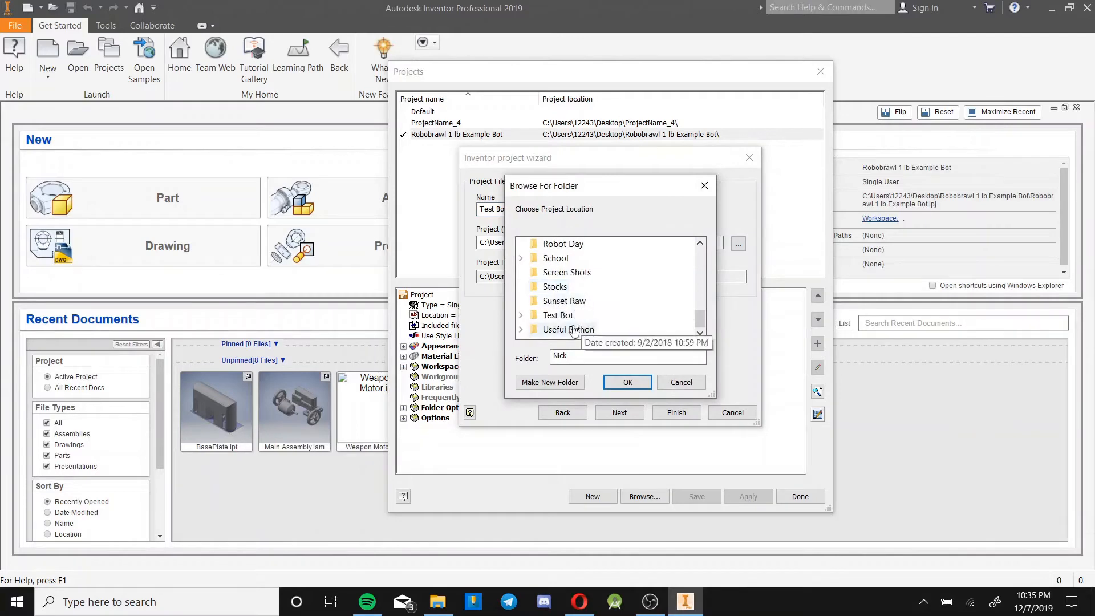
left_click(562, 315)
left_click(628, 382)
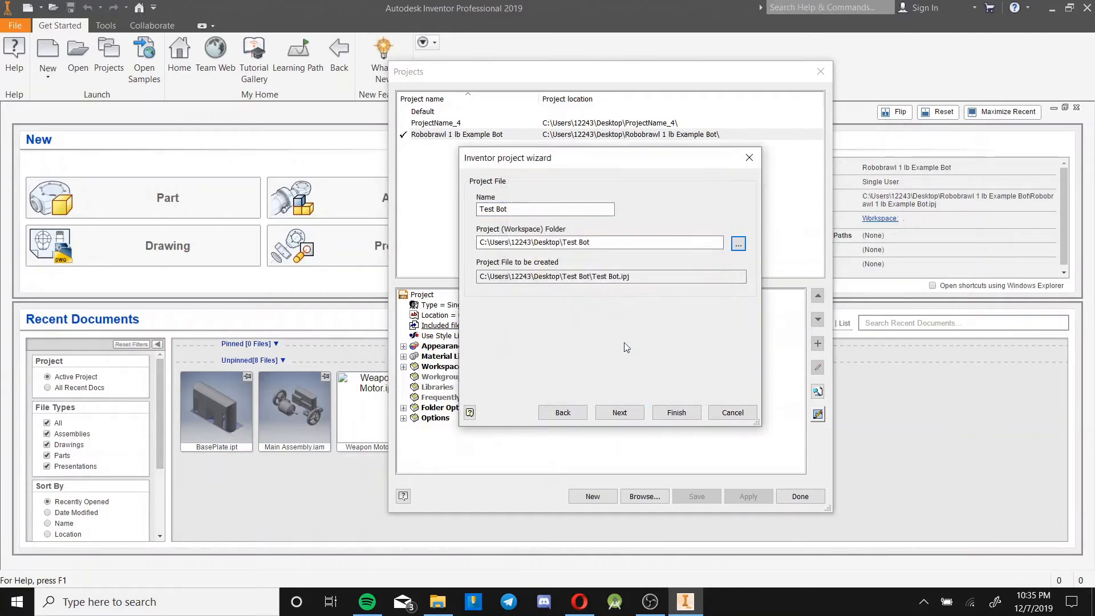
Try to create the Test Bot project without adding any libraries, and leave the project wizard and project list.
left_click(622, 413)
left_click(675, 416)
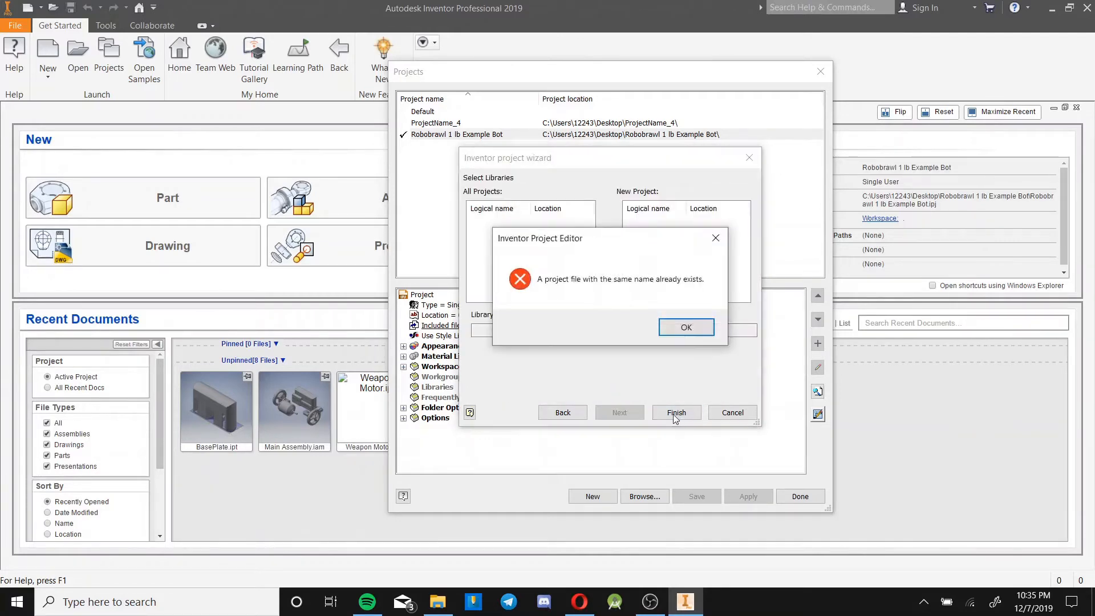
left_click(679, 327)
left_click(732, 412)
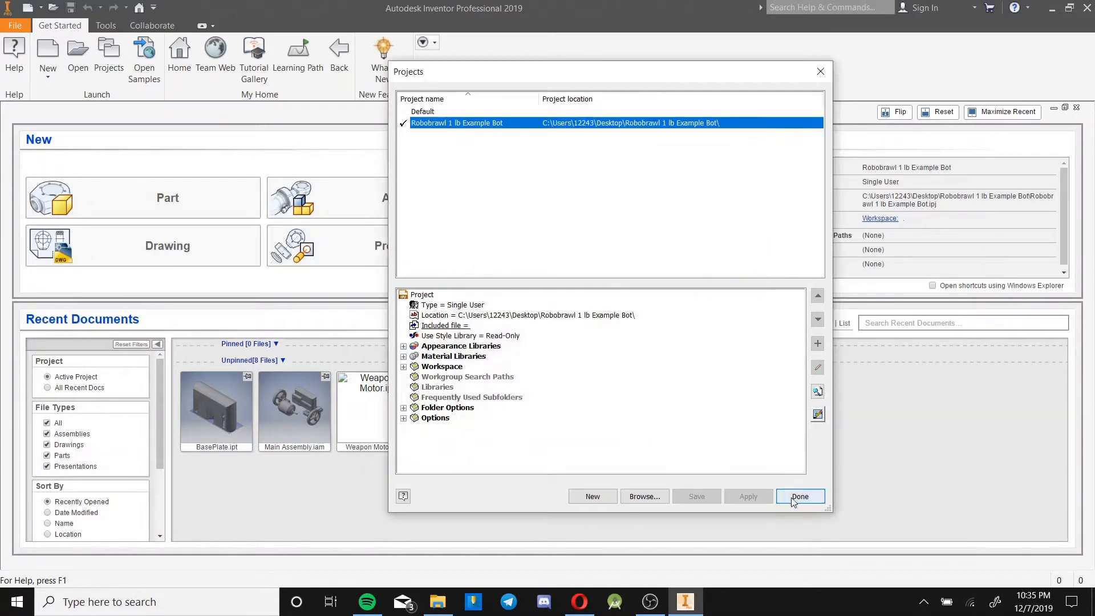
left_click(796, 496)
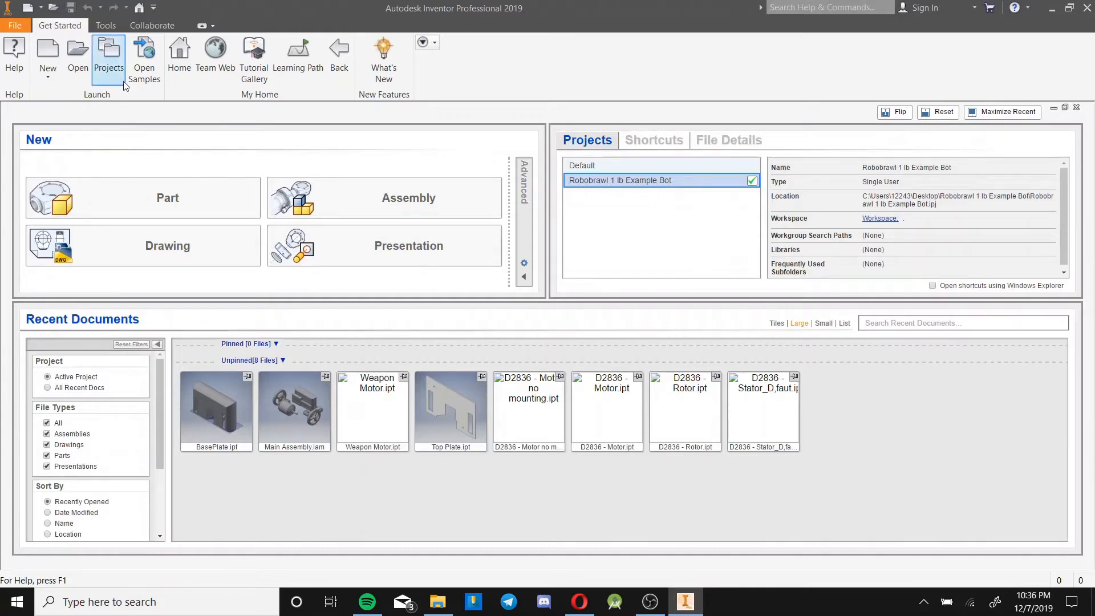
Load the existing project file Test Bot.ipj from the Desktop's Test Bot folder as the active project.
left_click(114, 65)
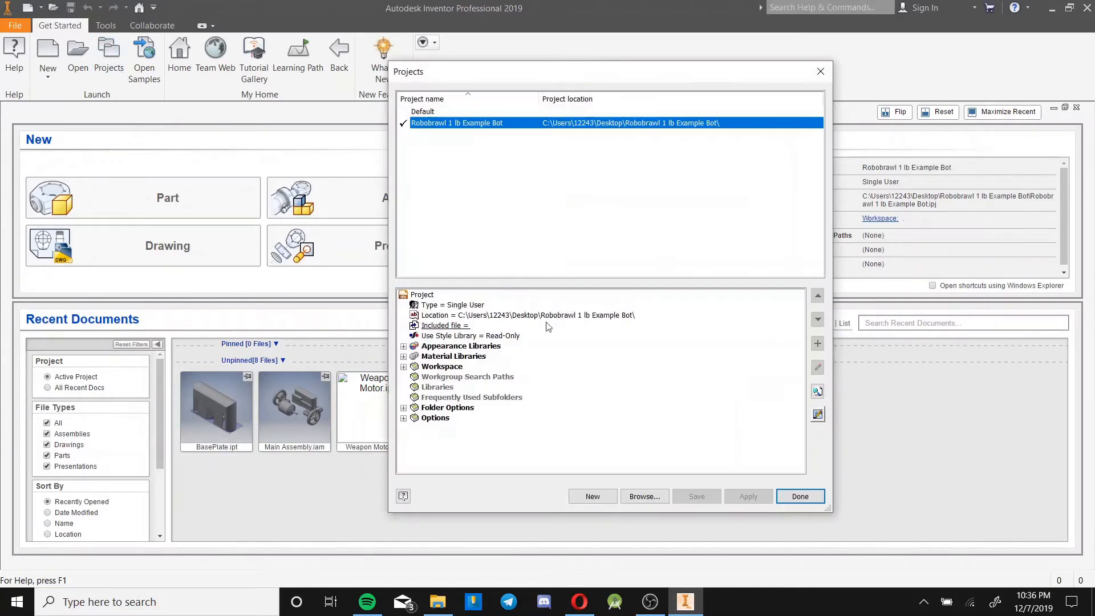
left_click(645, 497)
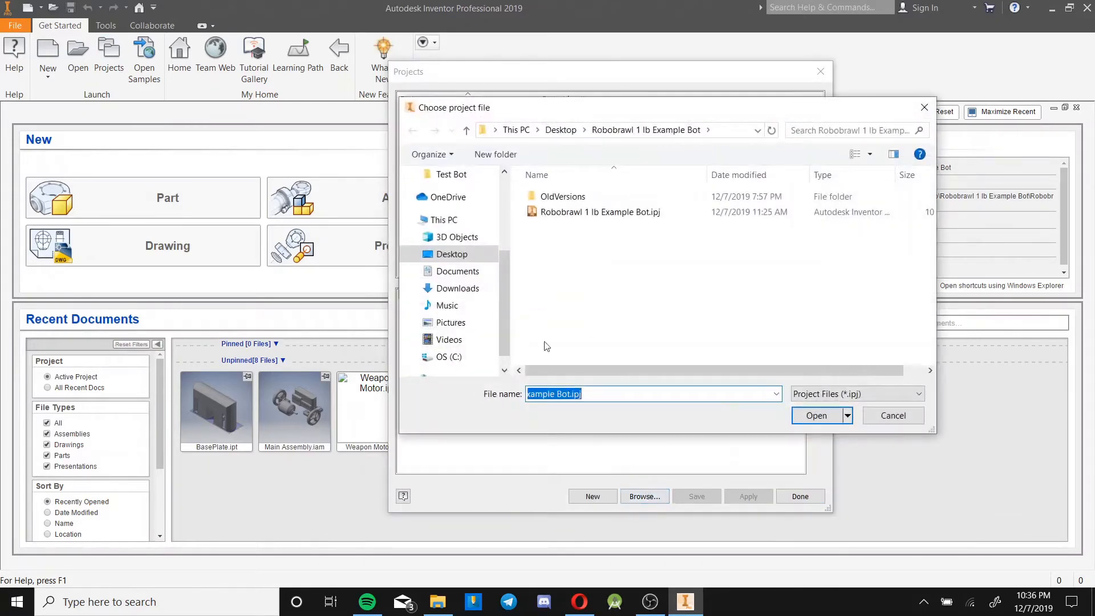
left_click(450, 254)
double_click(578, 340)
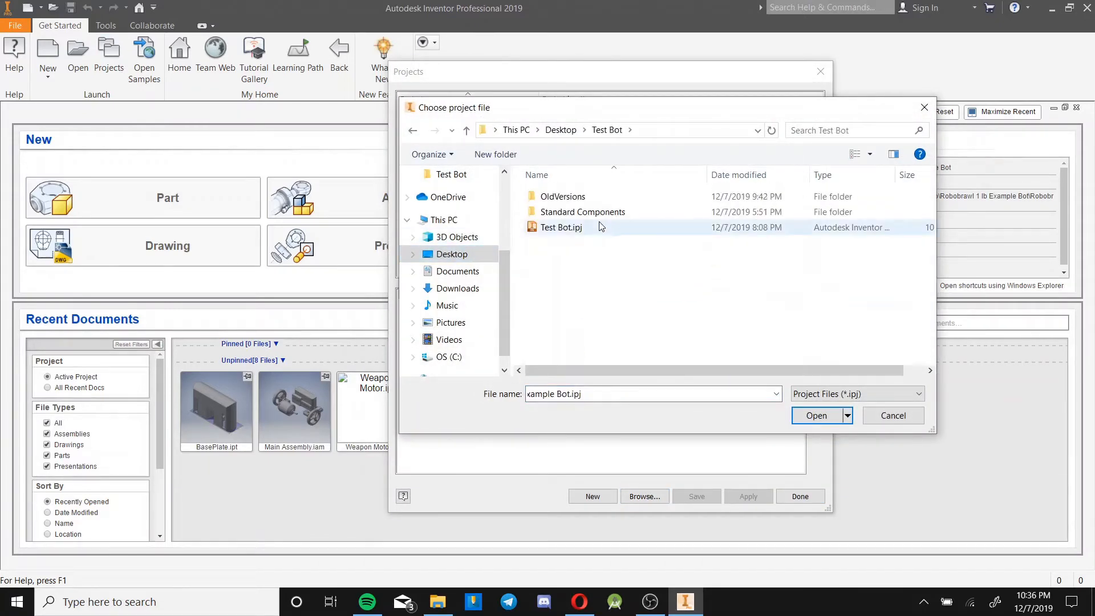
left_click(561, 227)
left_click(818, 415)
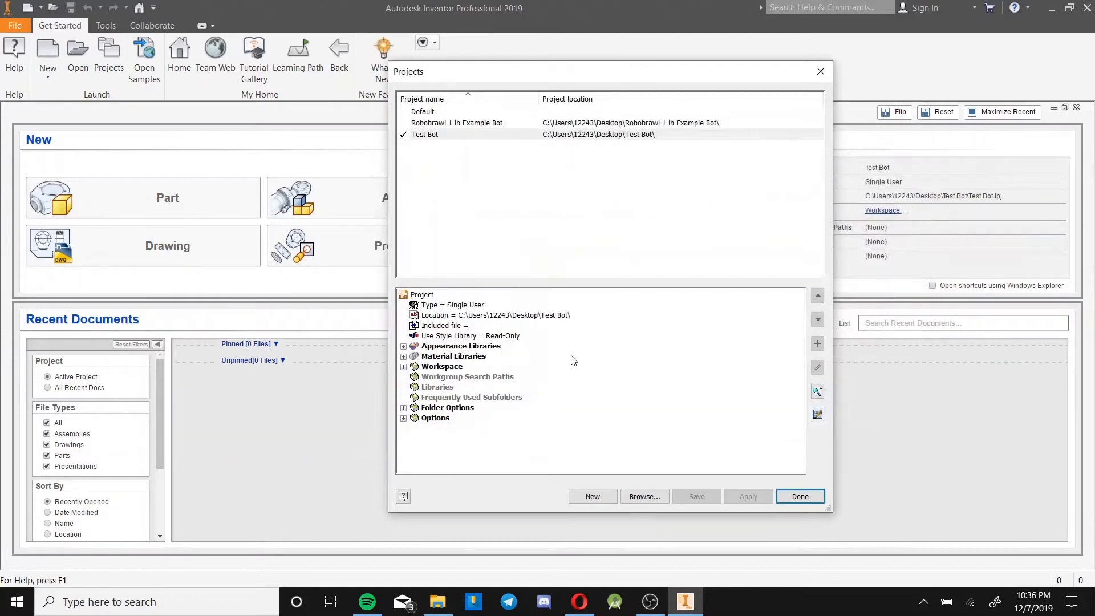
left_click(800, 496)
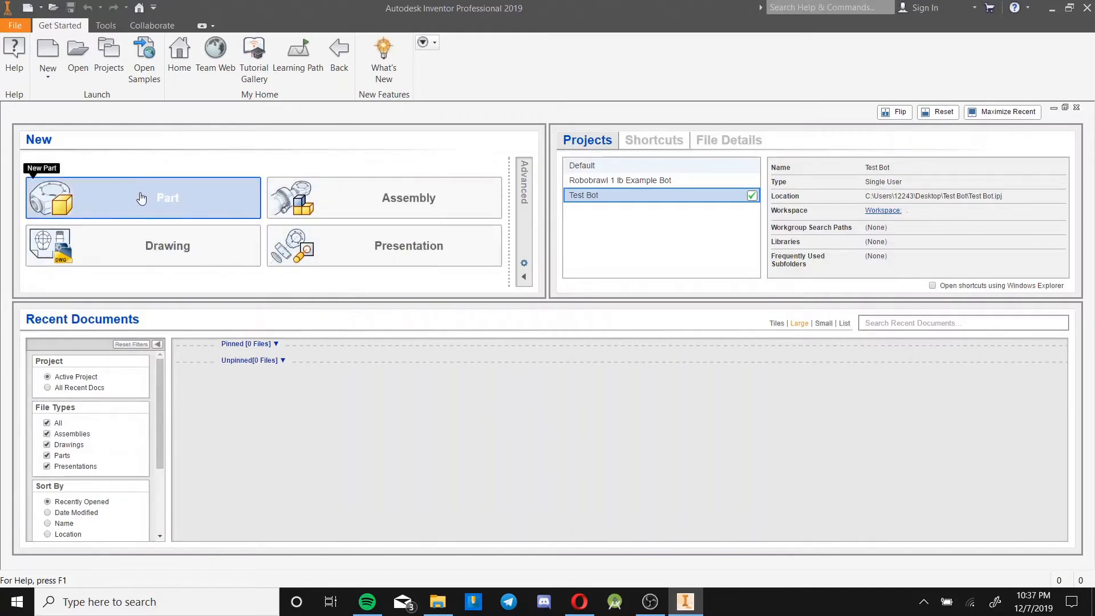
left_click(46, 68)
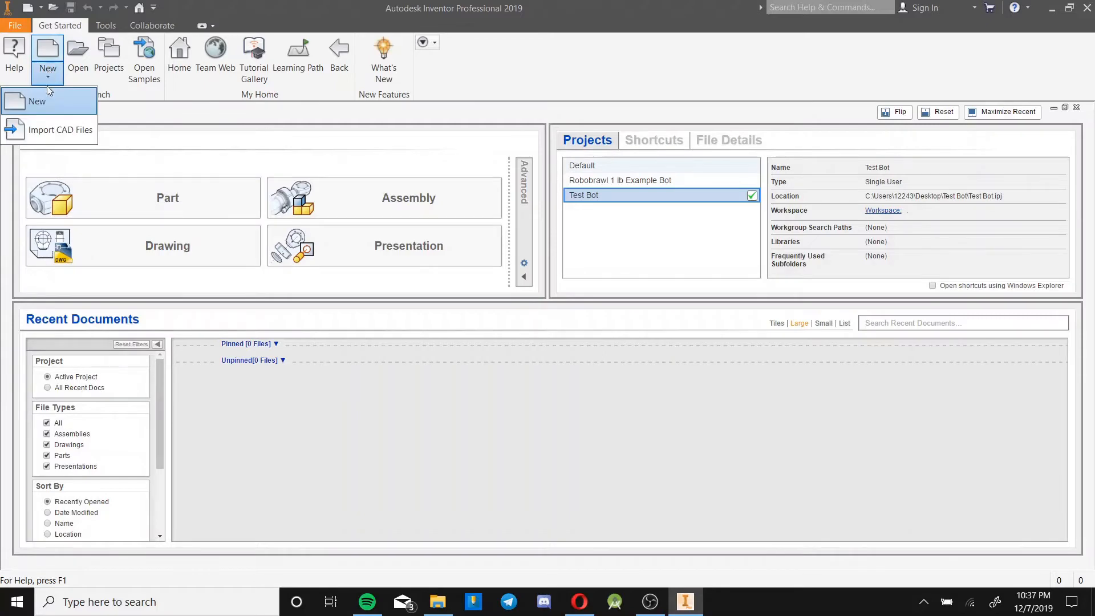
left_click(48, 98)
left_click(808, 146)
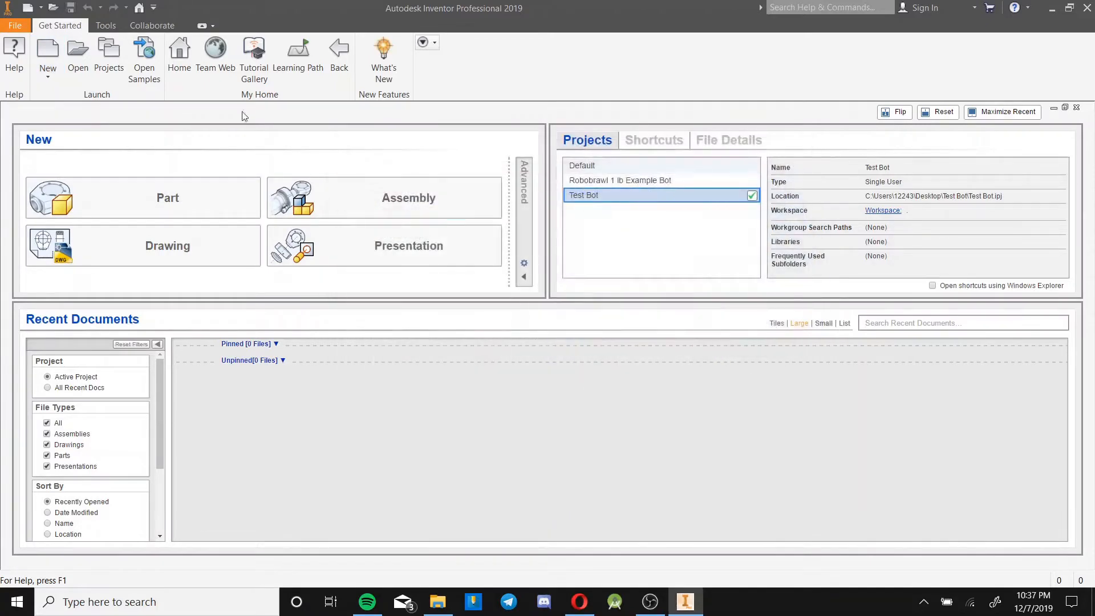
left_click(16, 25)
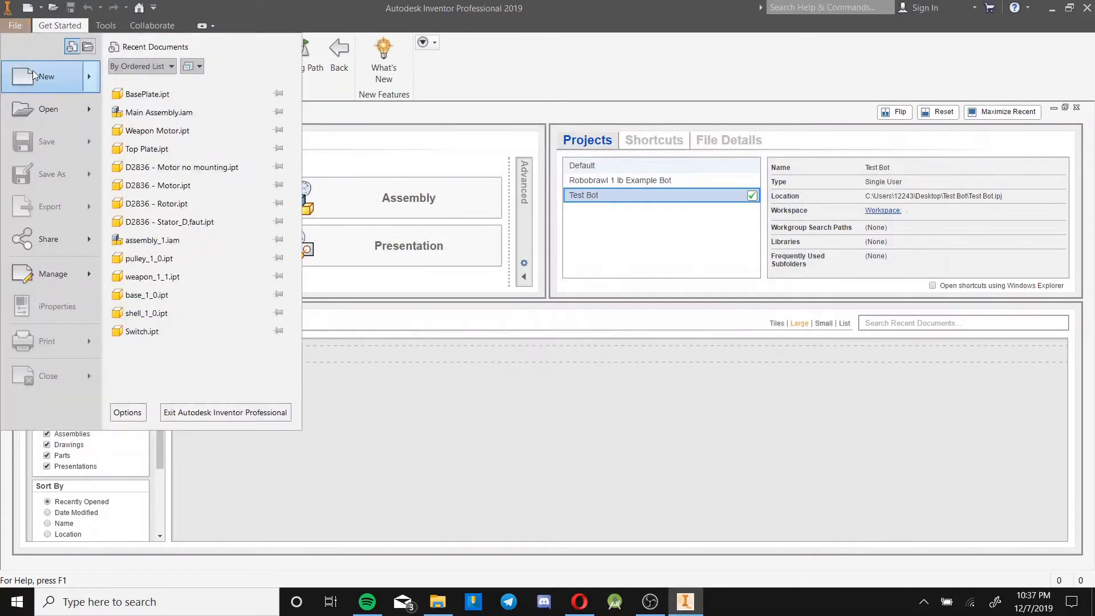
Create a new part from the Standard.ipt template, accepting the library style definitions.
mouse_move(32, 70)
left_click(166, 193)
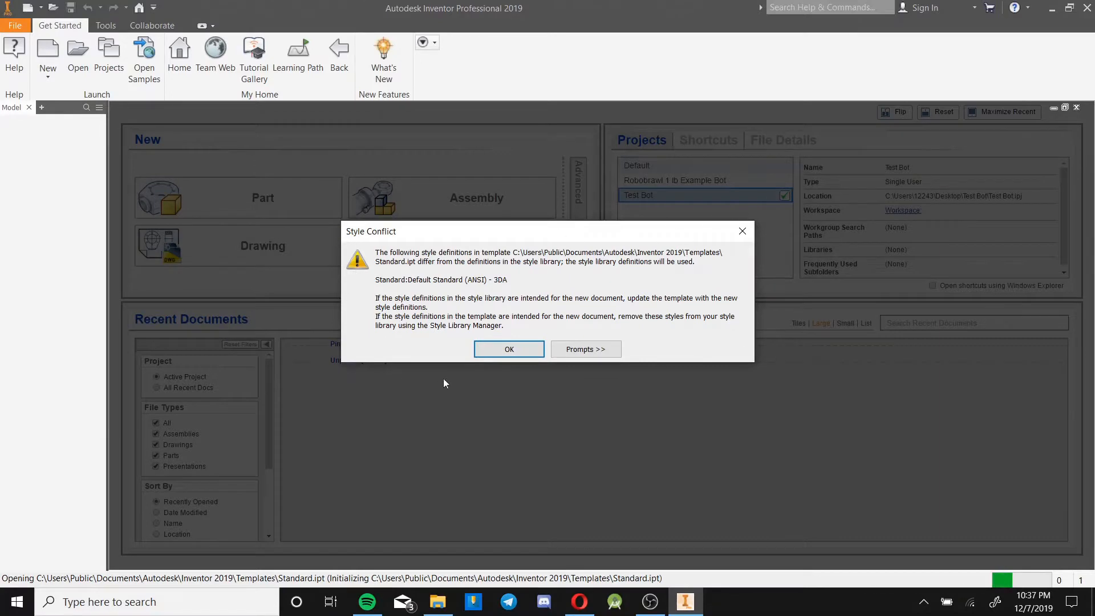
left_click(488, 349)
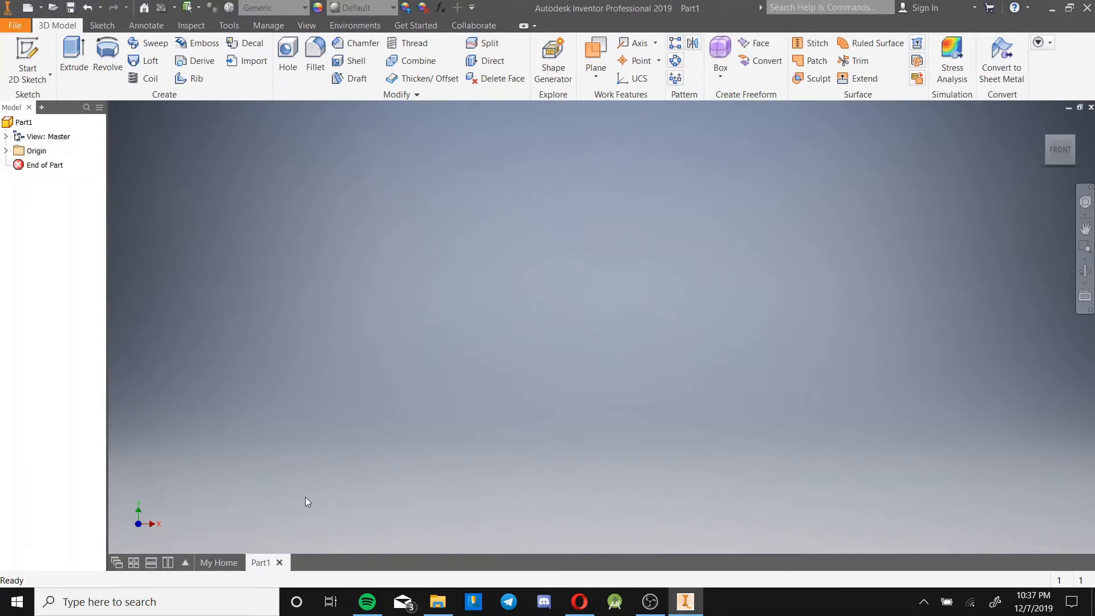
Open BasePlate.ipt from the recent documents of the Robobrawl 1 lb Example Bot project.
left_click(222, 558)
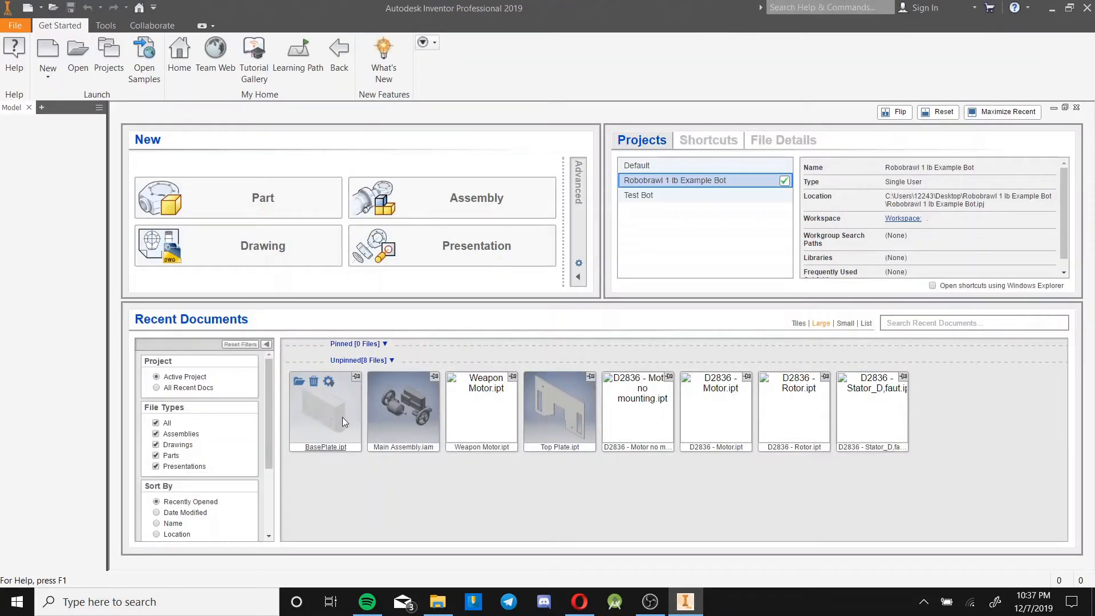
double_click(342, 419)
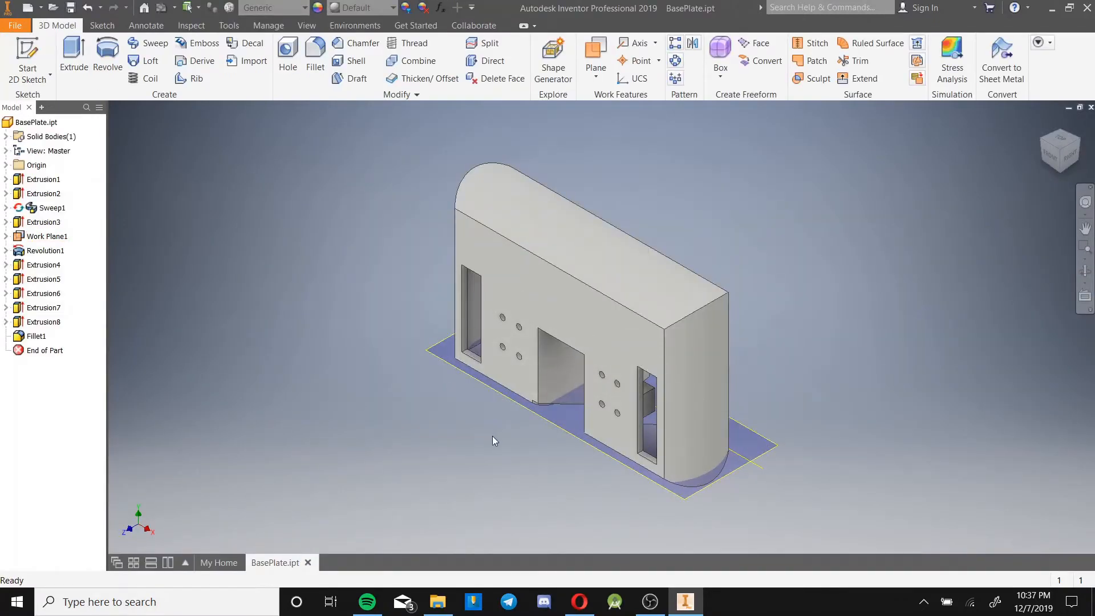
middle_click_drag(494, 422, 435, 443)
key("F5")
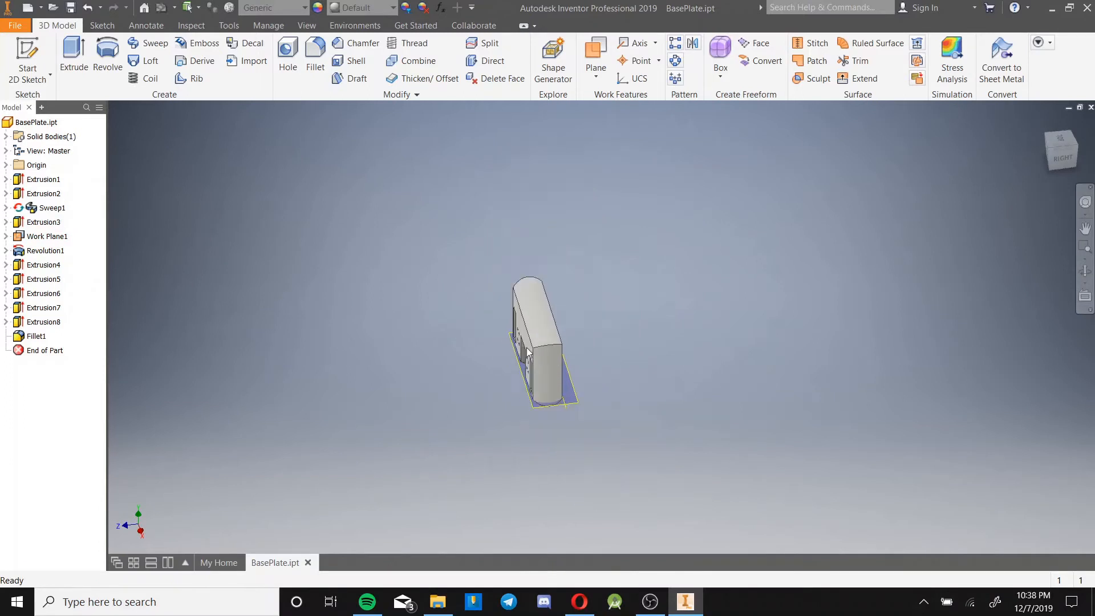
scroll(528, 352, "up", 5)
scroll(531, 357, "down", 3)
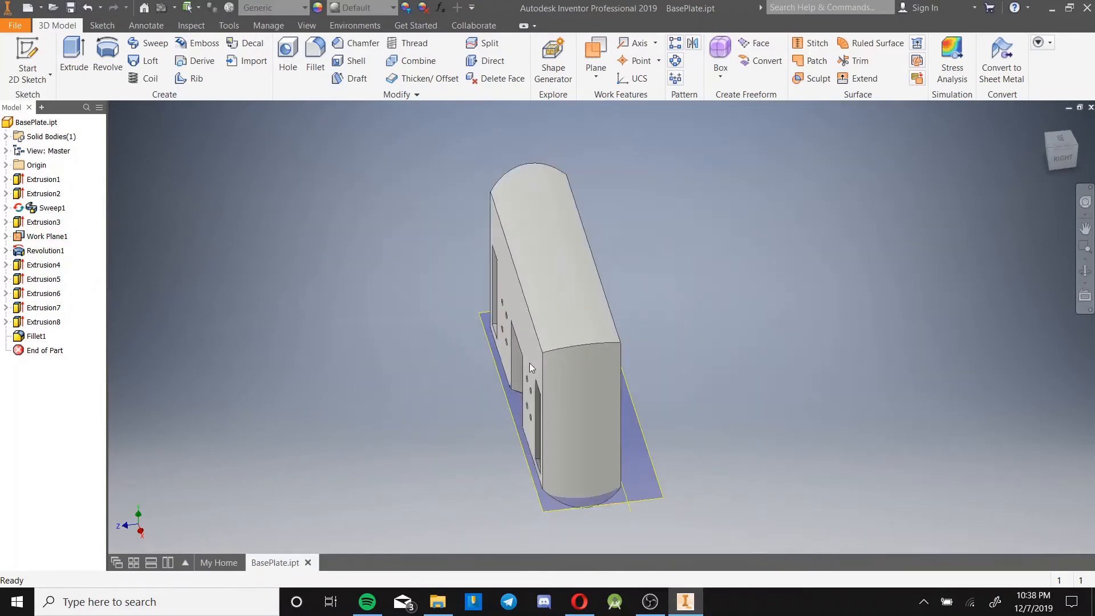
Review the commands available for the base plate's upper face, and dismiss them without choosing one.
right_click(572, 309)
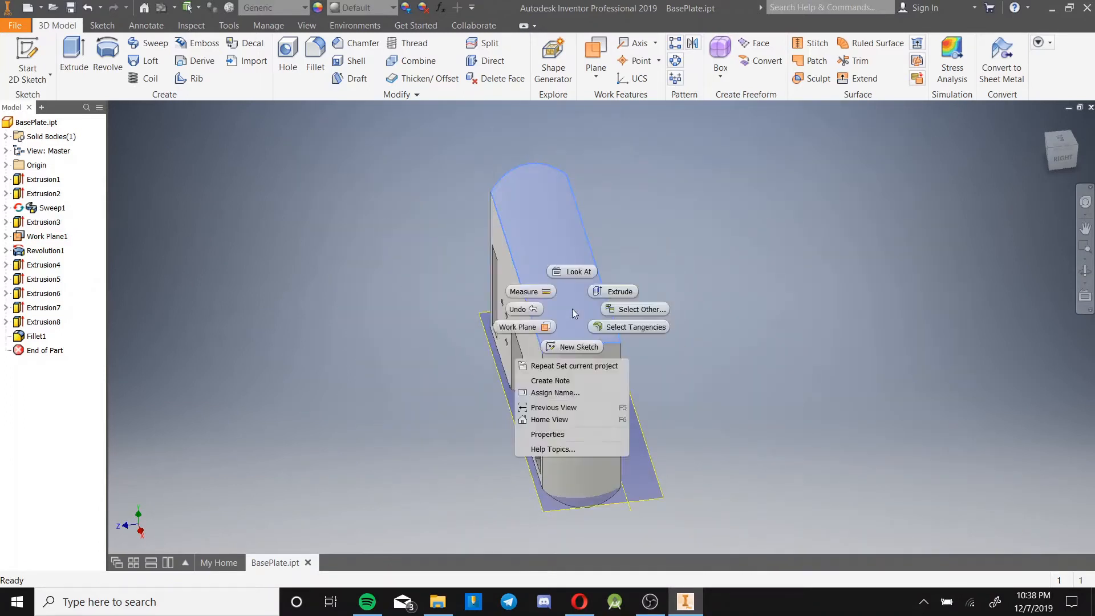
left_click(693, 228)
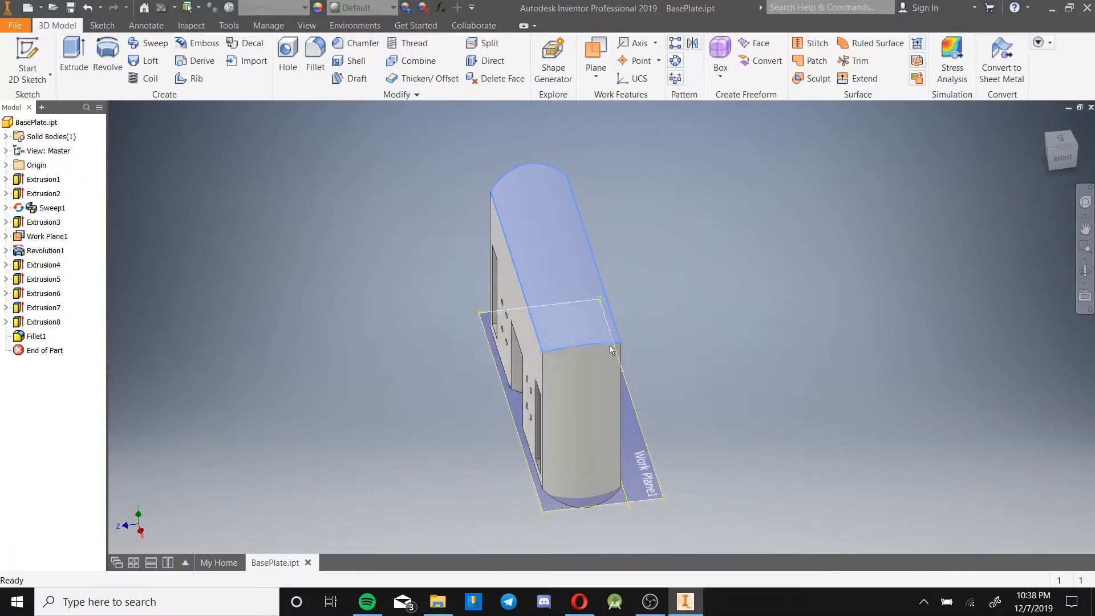
left_click(703, 307)
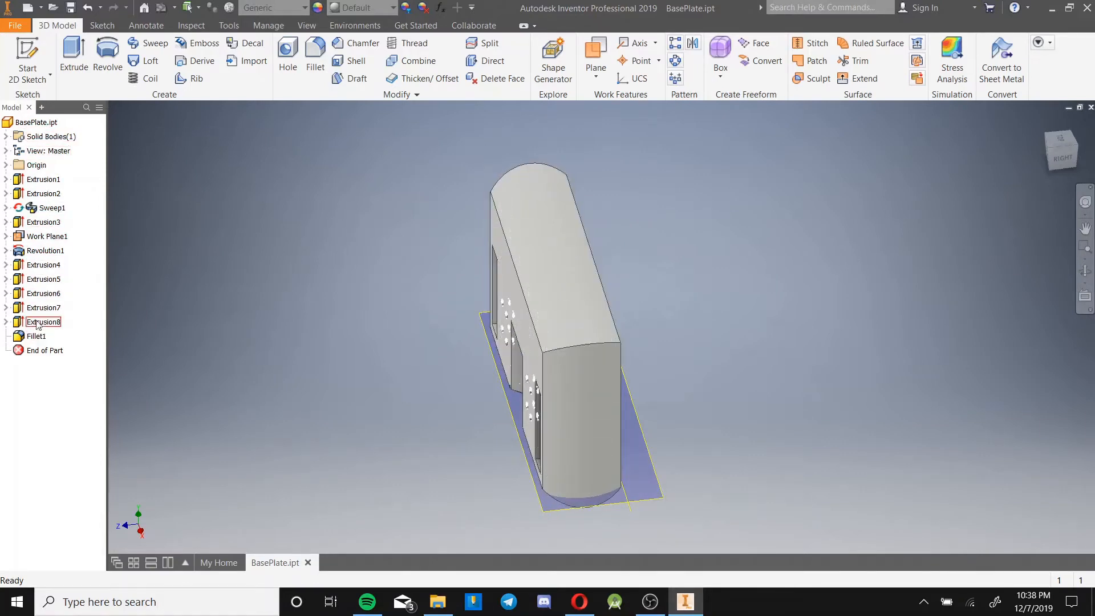
Expand Extrusion8 in the model history to see its underlying sketch, and collapse it again.
left_click(6, 322)
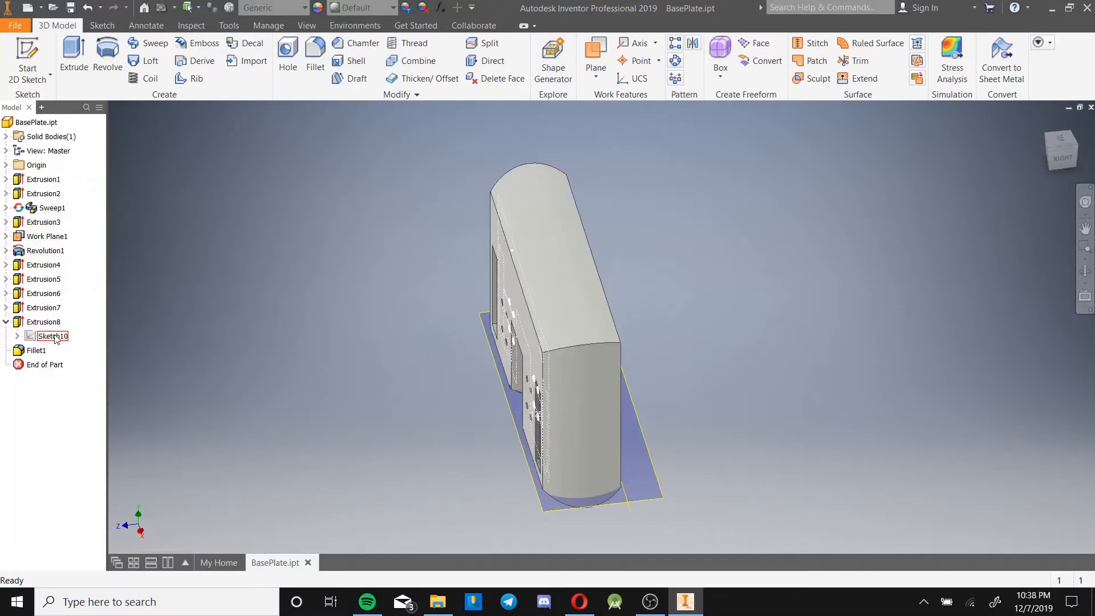
left_click(6, 322)
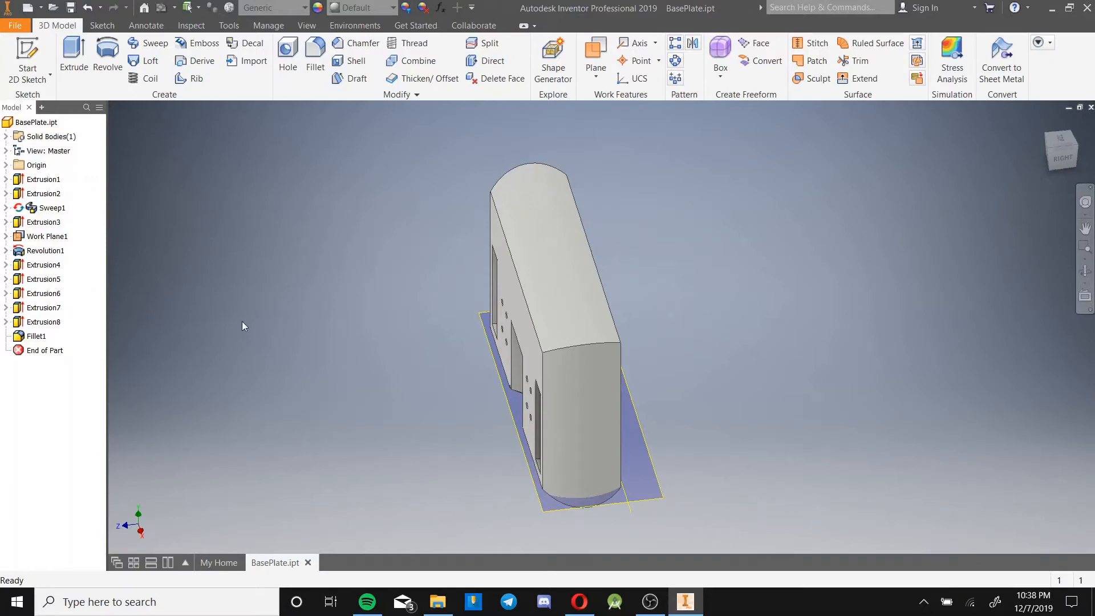
Open the definition of Extrusion3 to examine its profile and extents, and leave it without changes.
middle_click_drag(396, 300, 285, 271, "shift")
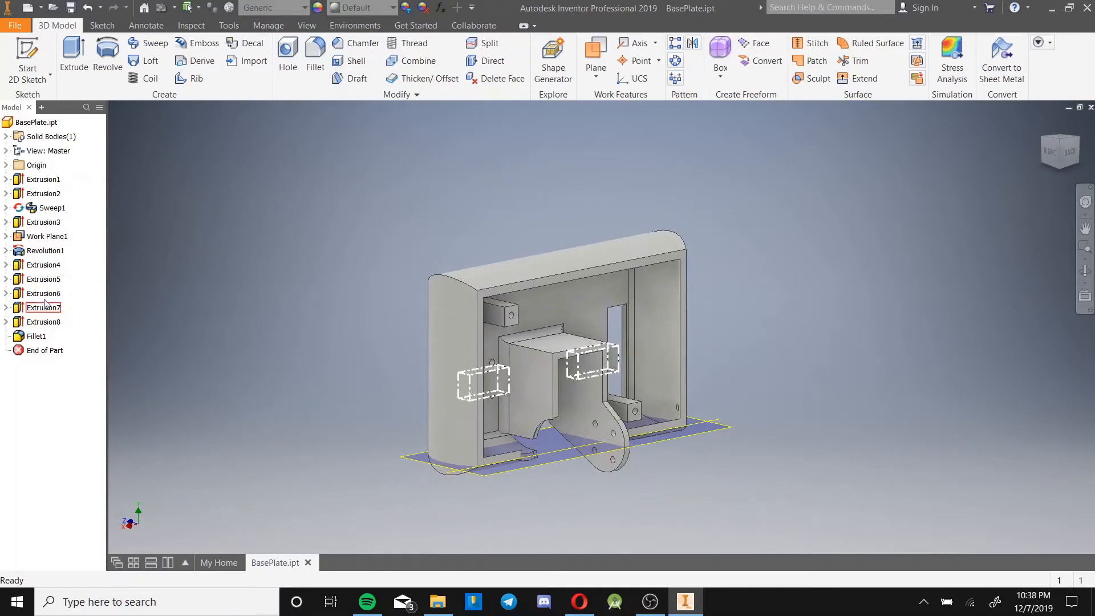
double_click(43, 222)
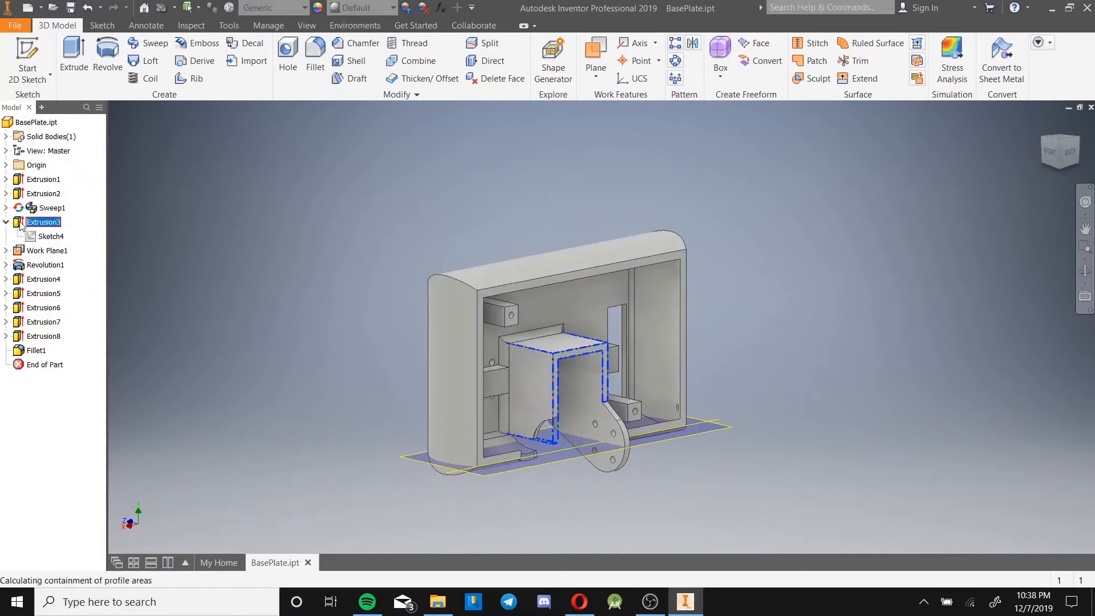
scroll(512, 352, "up", 5)
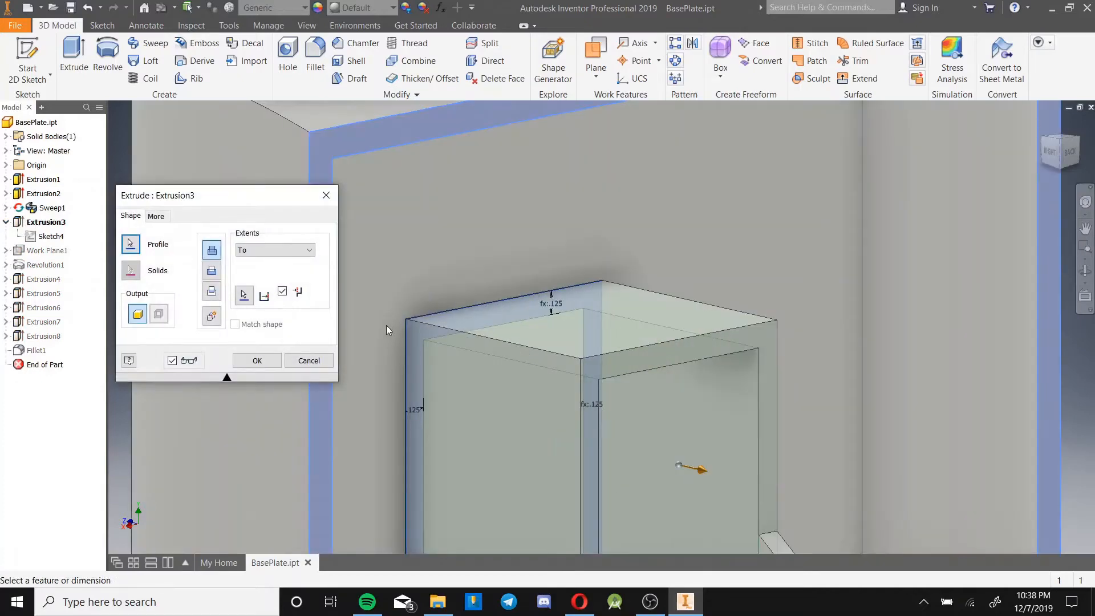
middle_click_drag(430, 387, 428, 213)
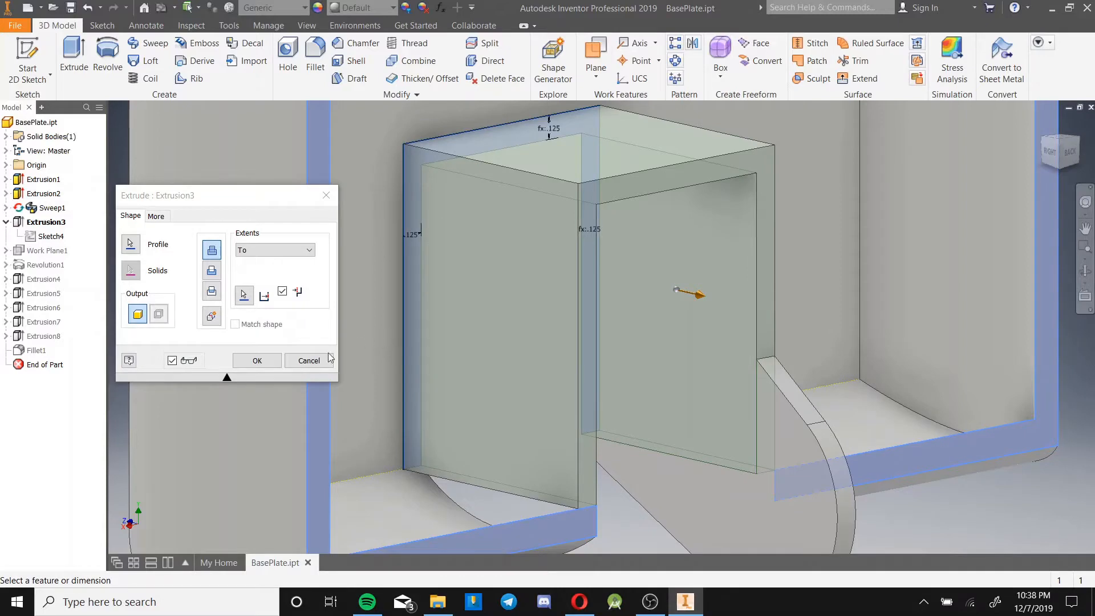
left_click(309, 360)
Open Sketch4 of Extrusion3 to examine its dimensioned profile, and finish it without changes.
left_click(50, 236)
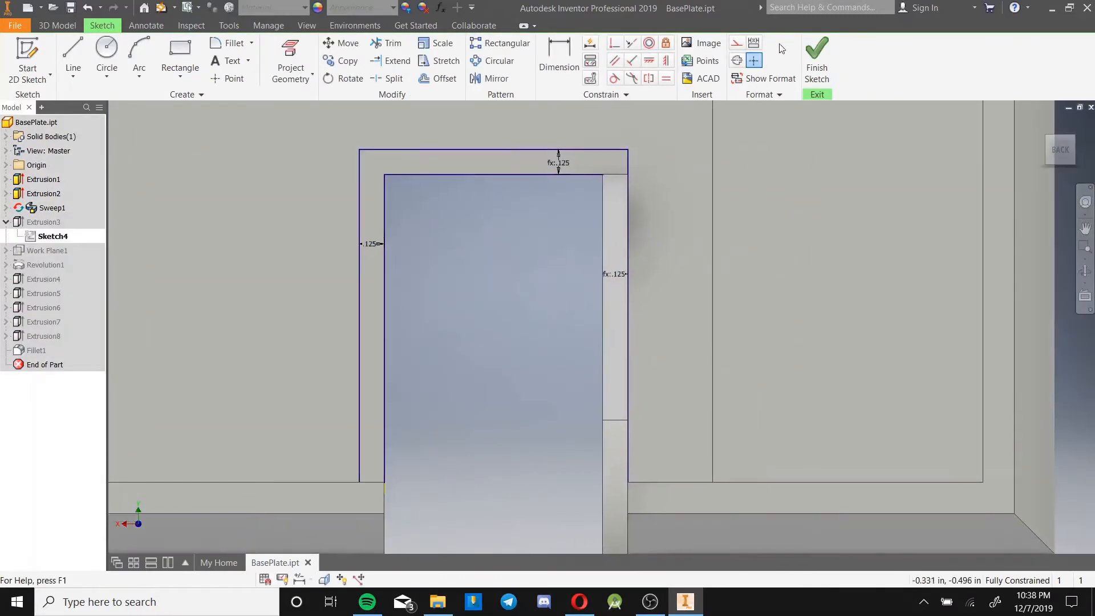
left_click(816, 54)
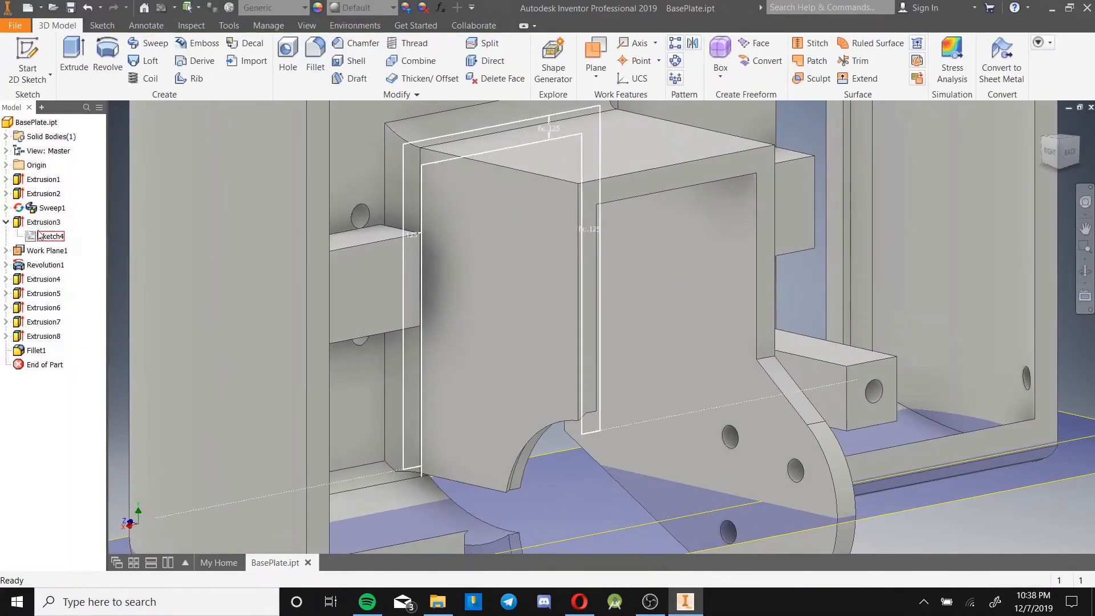
Shorten Extrusion3 to a freehand distance, and restore its extents to To, ending at the base plate's outer rim face.
double_click(28, 223)
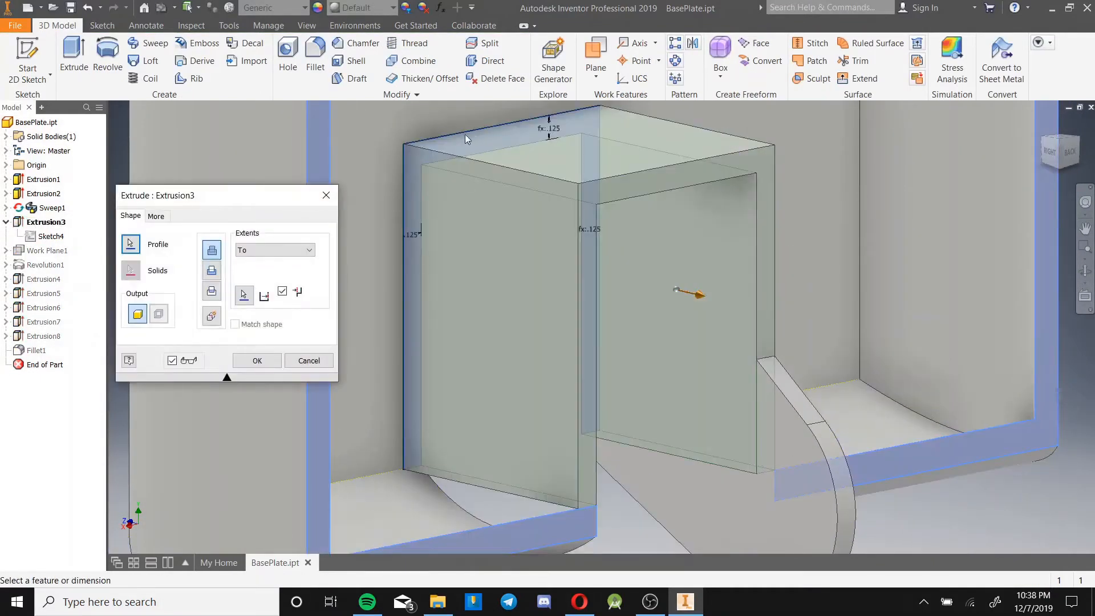
left_click_drag(694, 293, 638, 281)
left_click(275, 250)
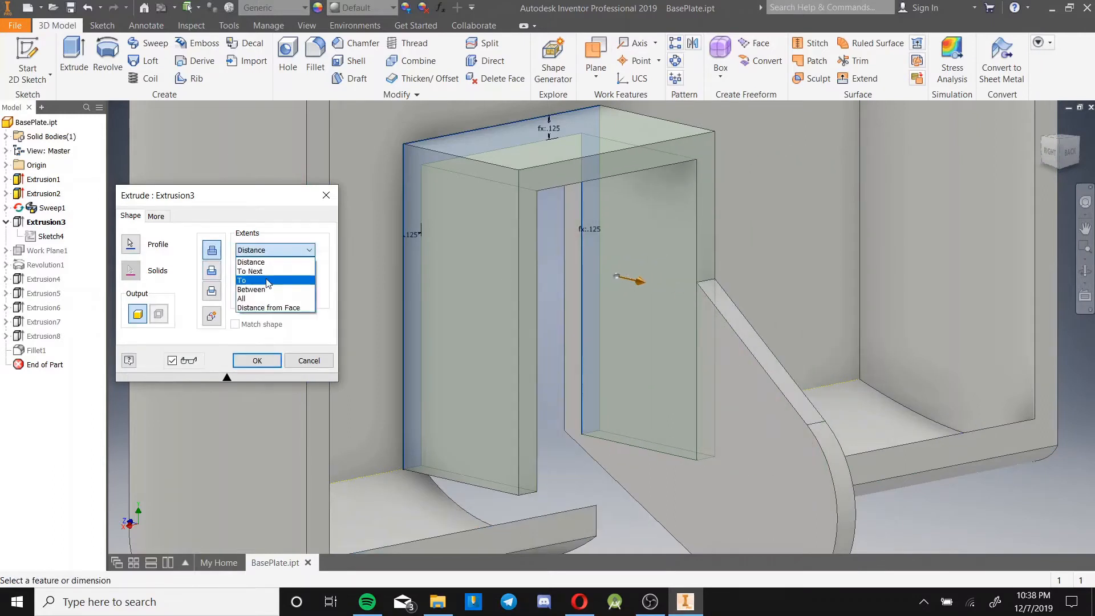
left_click(262, 281)
left_click(577, 523)
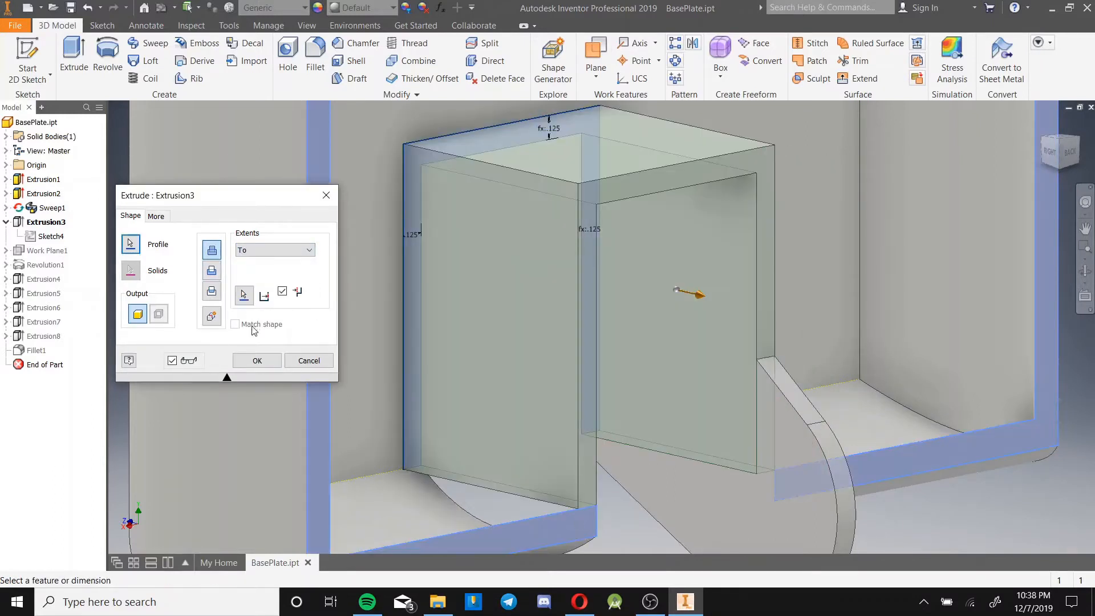
left_click(257, 360)
Start a new 2D sketch on the U-shaped end face of the central housing.
middle_click_drag(521, 330, 805, 235, "shift")
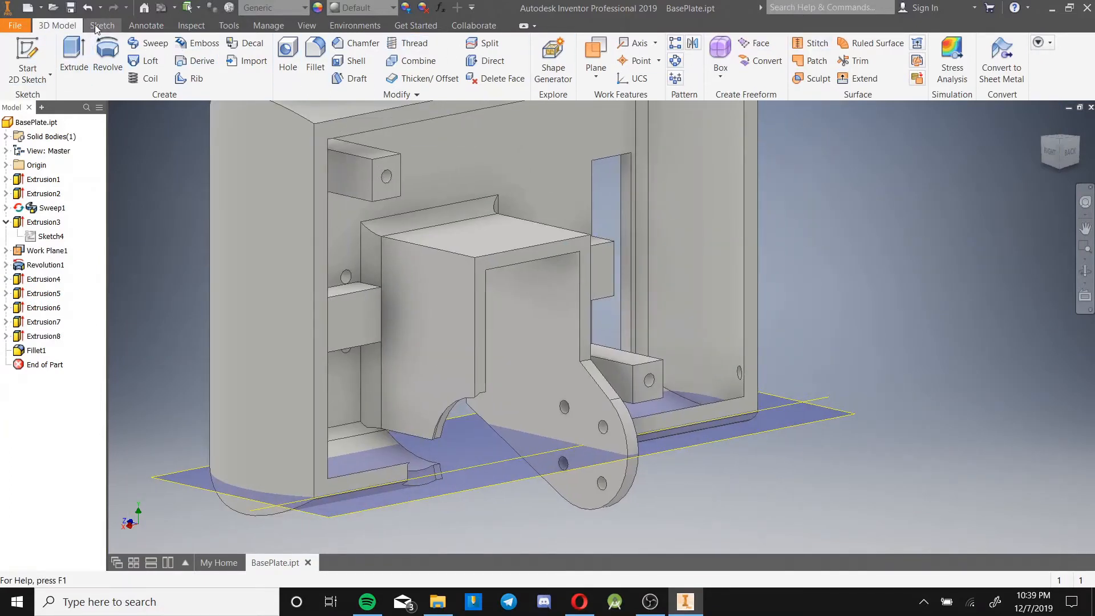
left_click(28, 57)
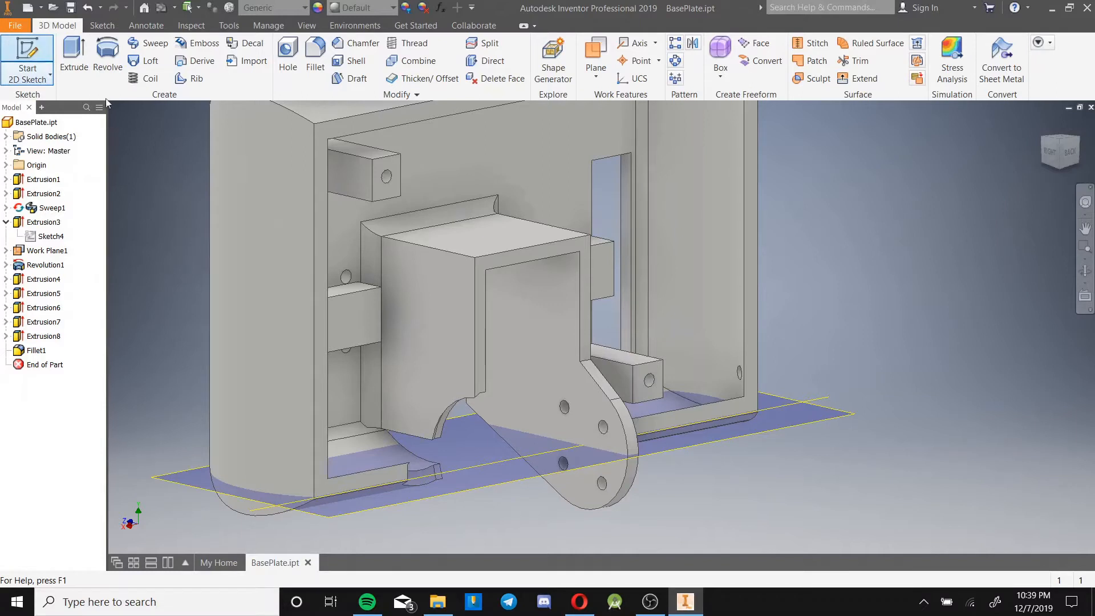
scroll(300, 292, "up", 3)
middle_click_drag(300, 292, 373, 333)
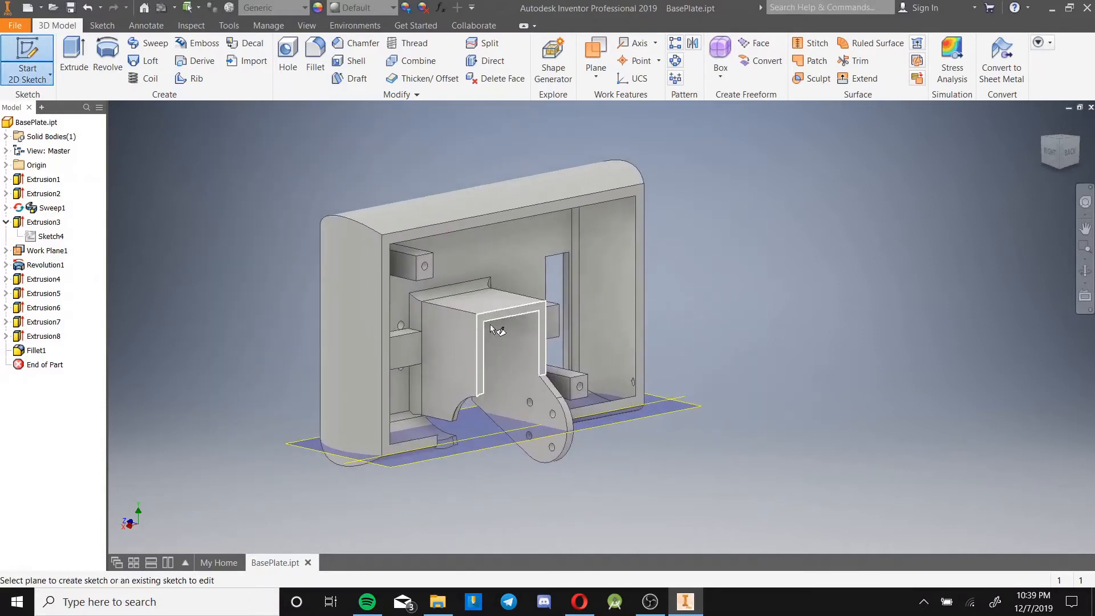
left_click(540, 310)
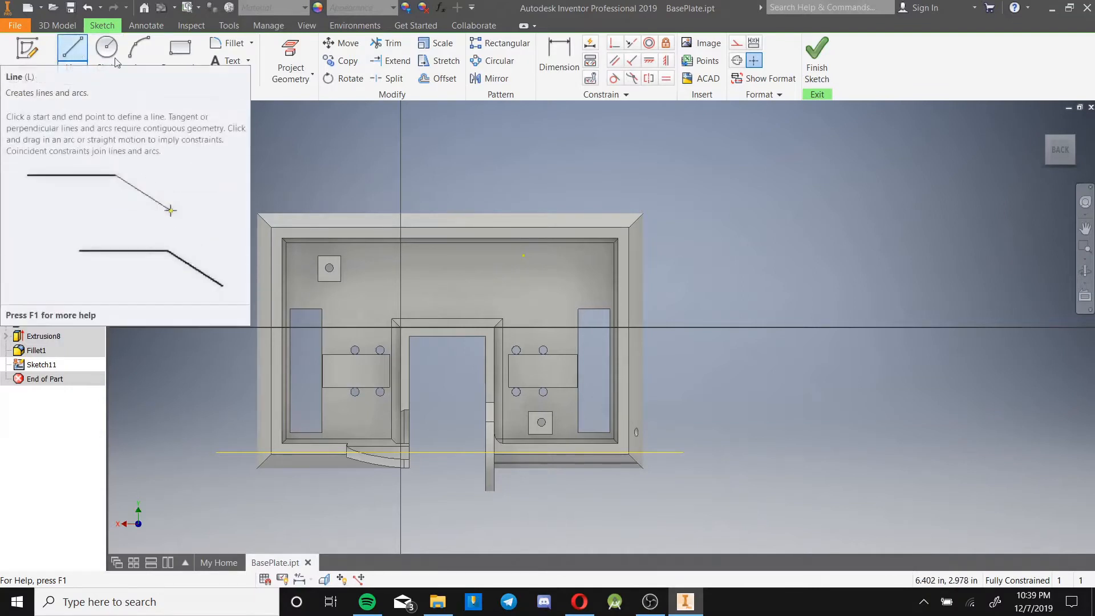
Draw a four-line outline above the central housing, with a vertical side about 0.37 in long and a slanted closing line about 0.83 in long.
left_click(73, 57)
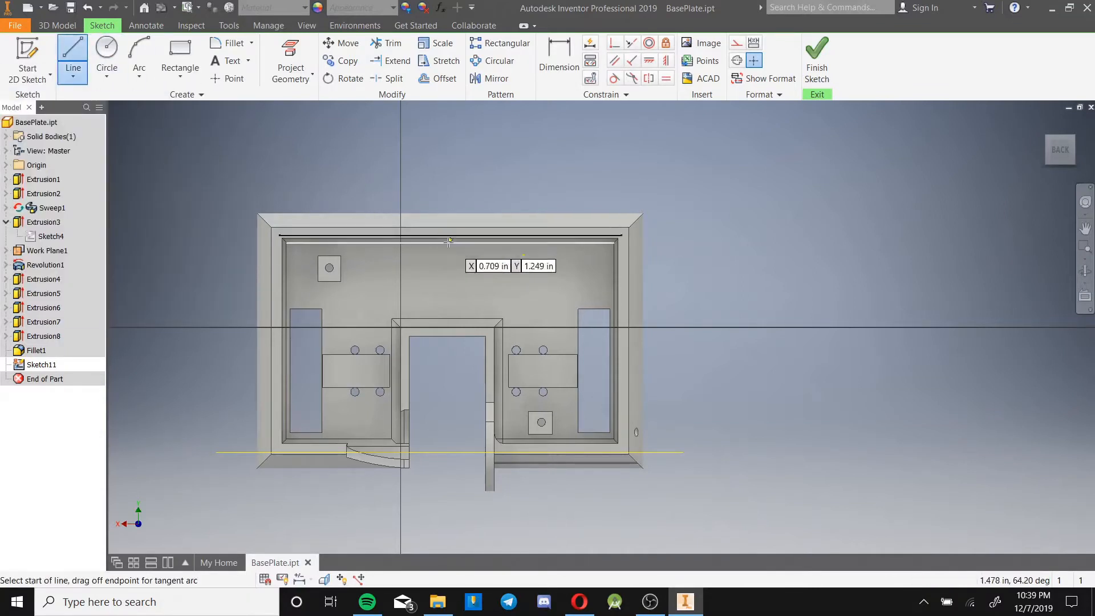
left_click(420, 274)
left_click(499, 274)
left_click(498, 297)
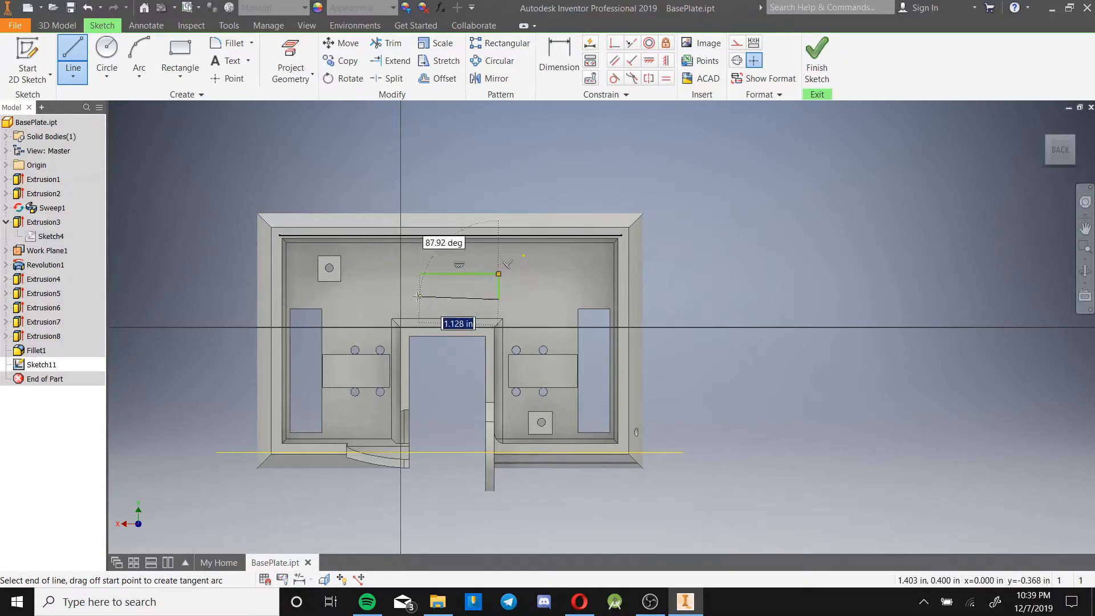
left_click(369, 303)
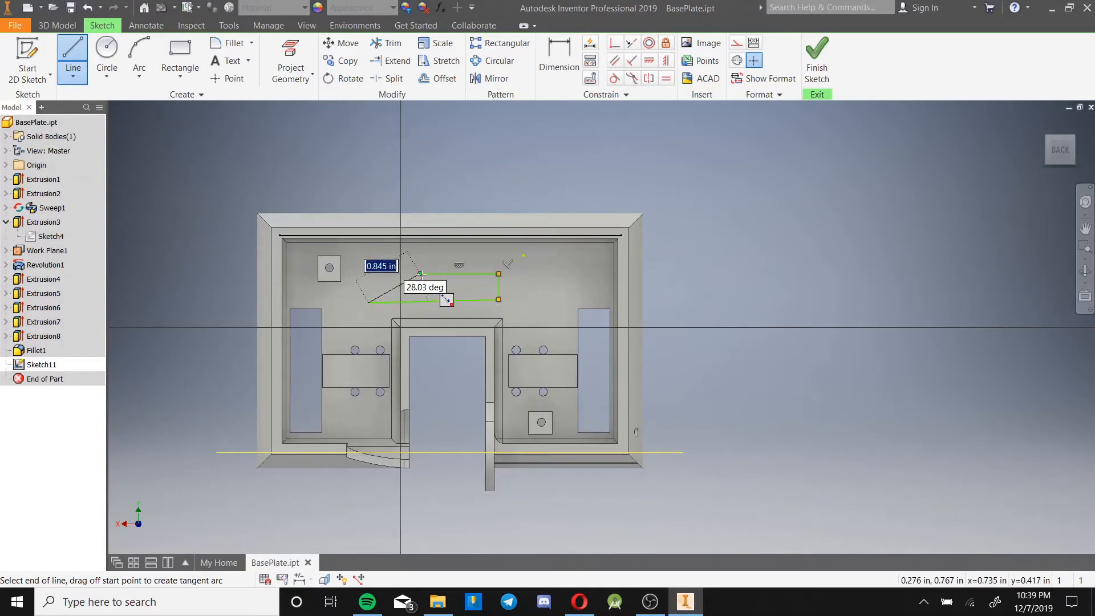
scroll(420, 274, "up", 6)
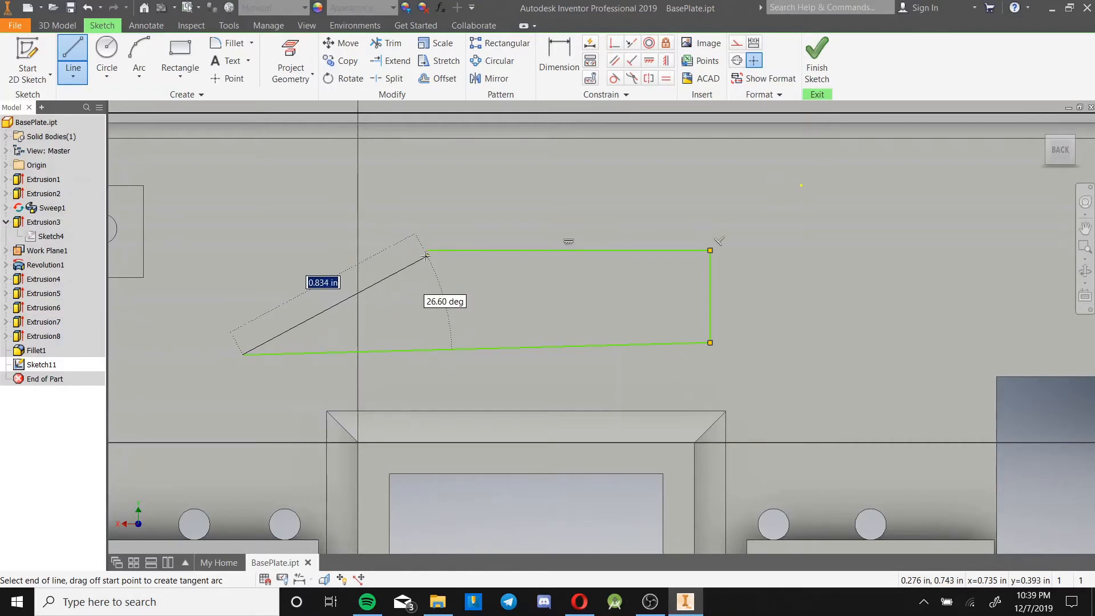
left_click(426, 257)
scroll(434, 253, "down", 6)
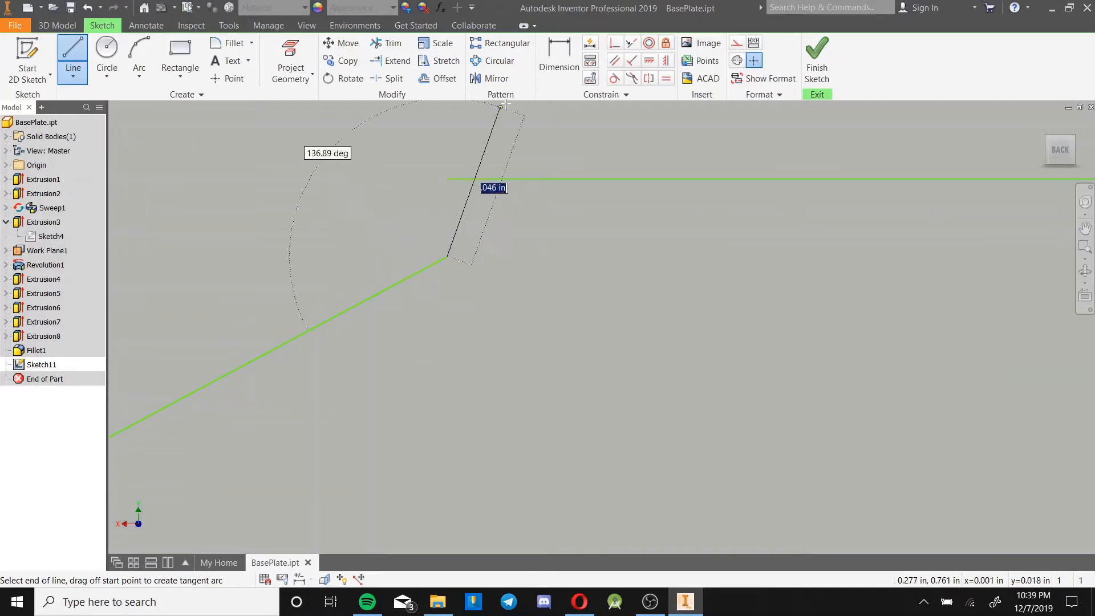
left_click(613, 46)
Delete the slanted closing line that stops short of the outline's upper horizontal line.
scroll(521, 252, "up", 5)
middle_click_drag(497, 249, 434, 270)
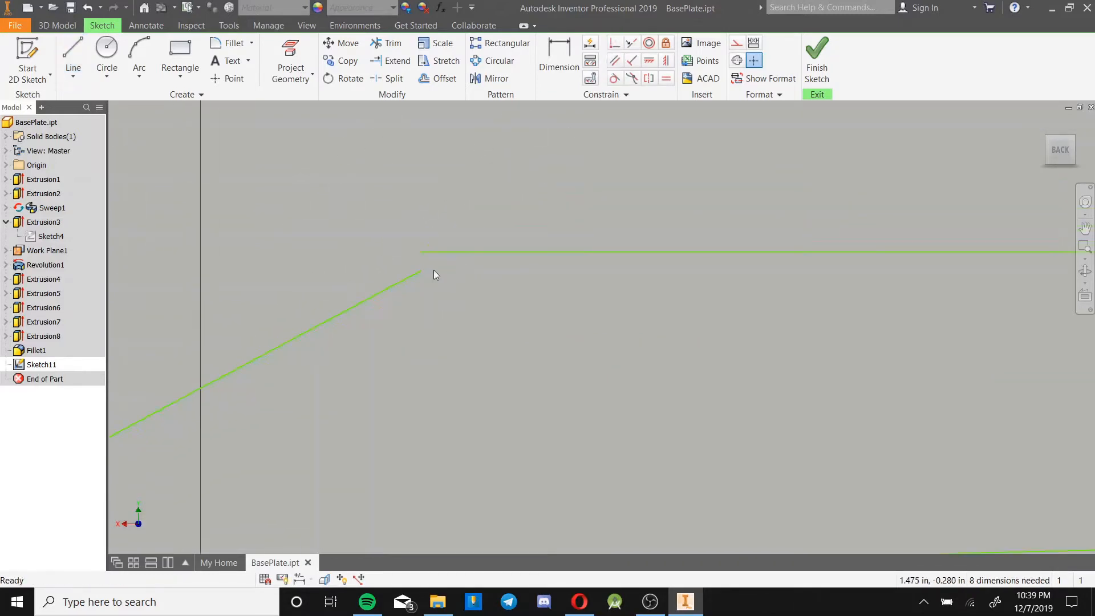
scroll(460, 313, "up", 4)
middle_click_drag(461, 313, 463, 298)
left_click(448, 289)
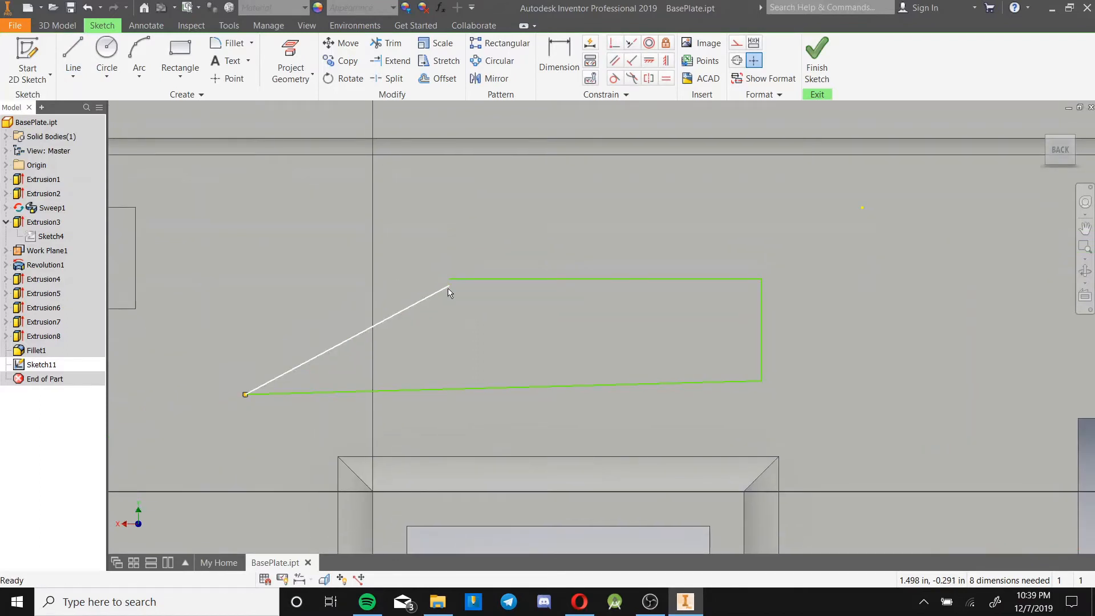
key("Delete")
Close the outline with a three-point arc of about 0.55 in radius between the open ends of its upper and lower lines.
left_click(73, 54)
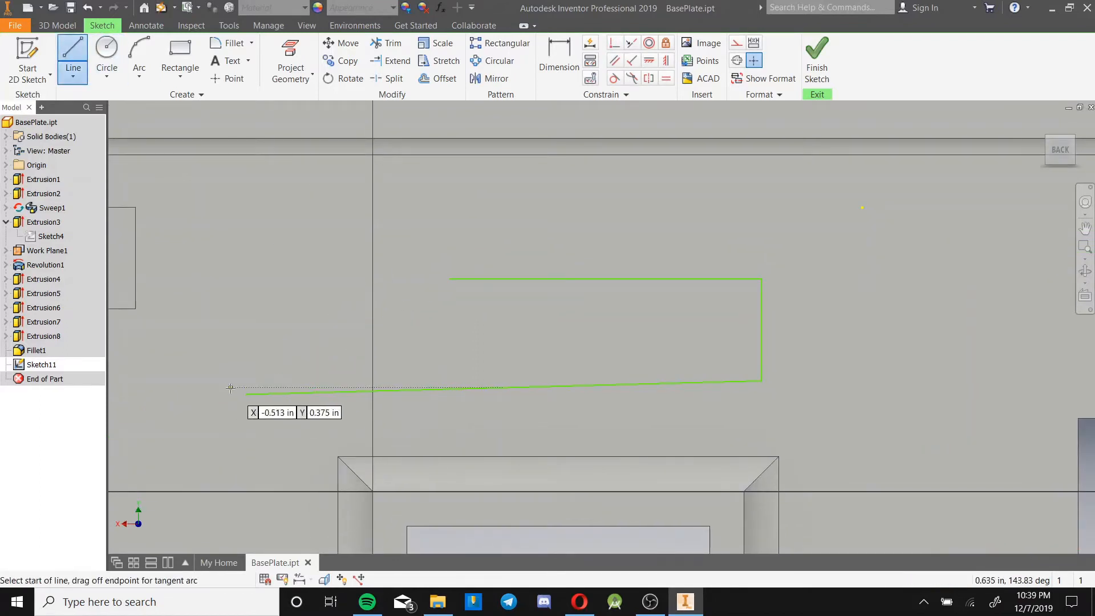
left_click(139, 57)
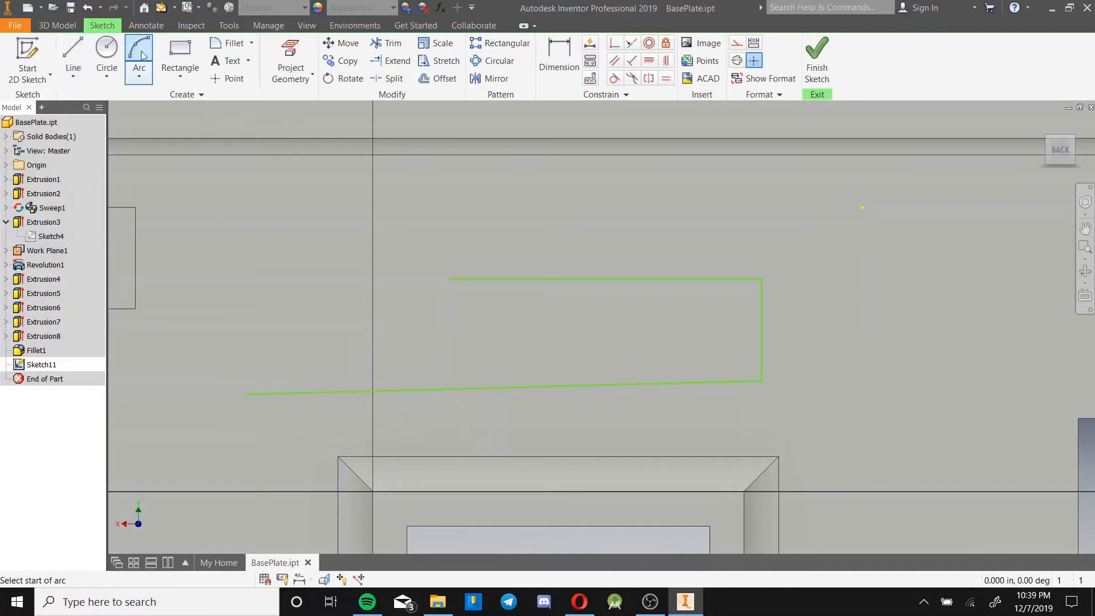
left_click(246, 394)
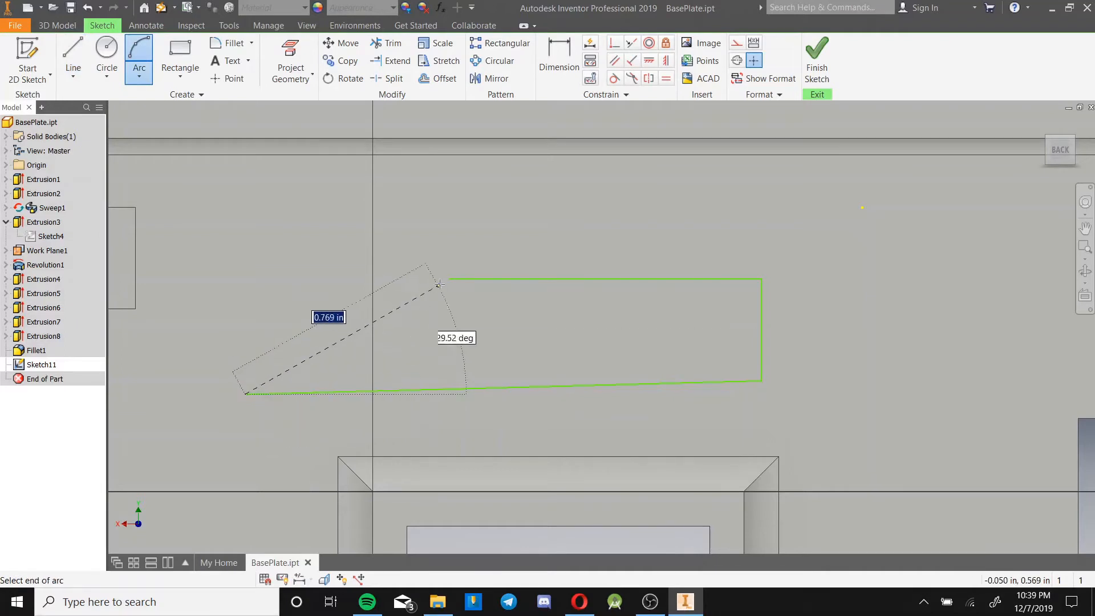
left_click(449, 279)
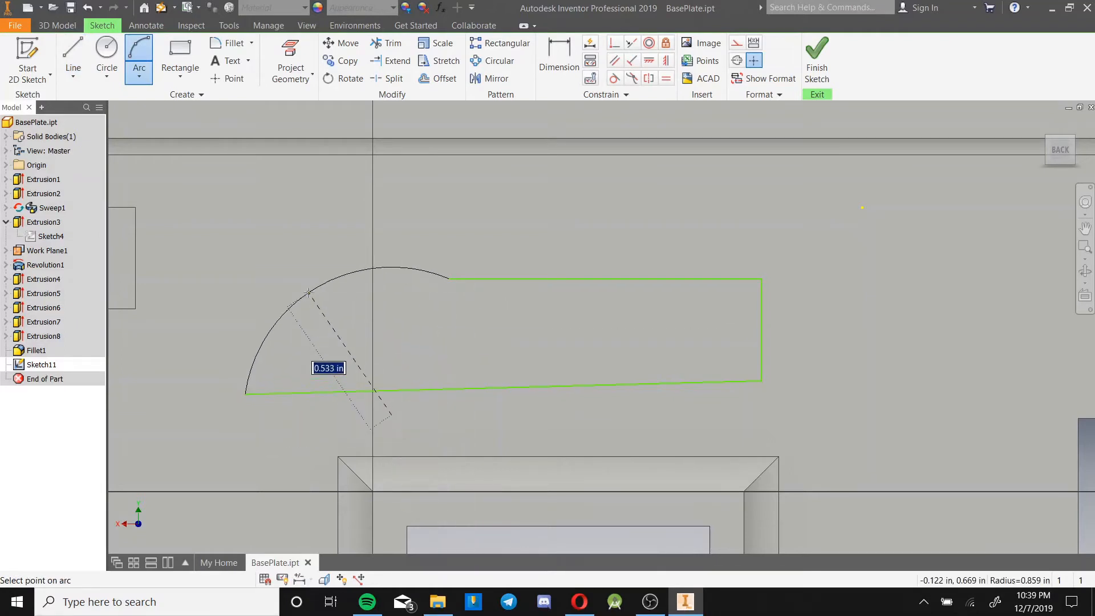
left_click(306, 295)
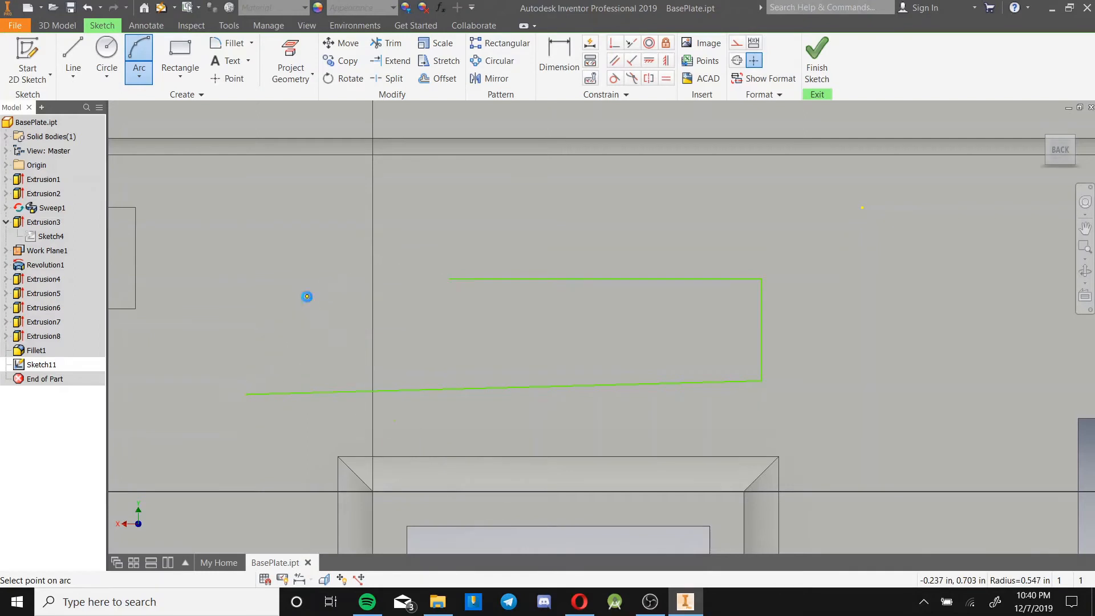
key("Escape")
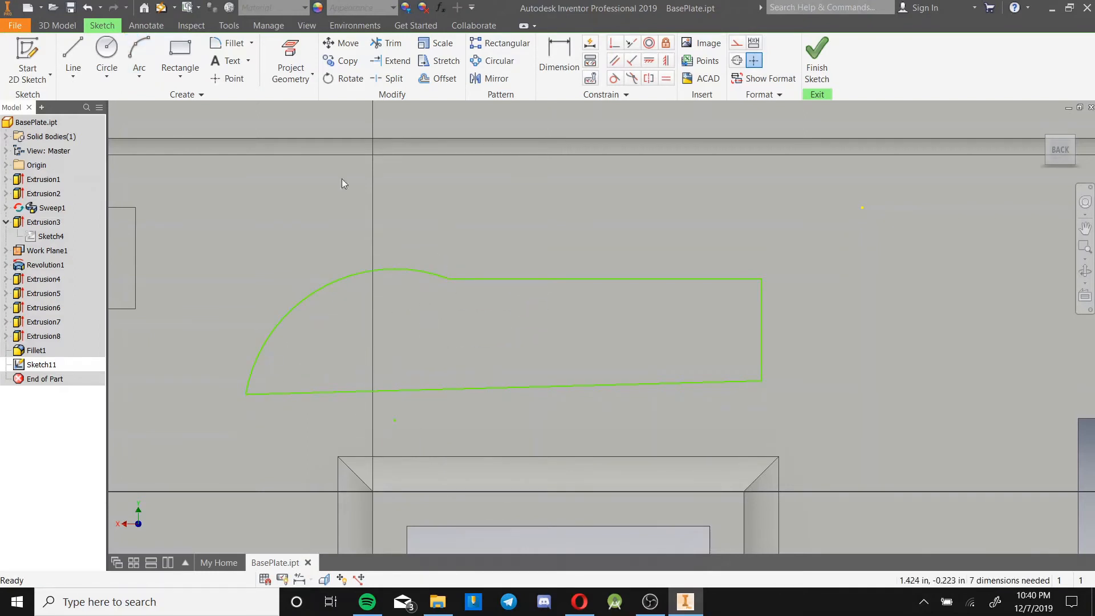
Draw a circle about 0.3 in in diameter near the outline's arc end and a small horizontal rectangle near its straight end.
left_click(107, 48)
left_click(405, 345)
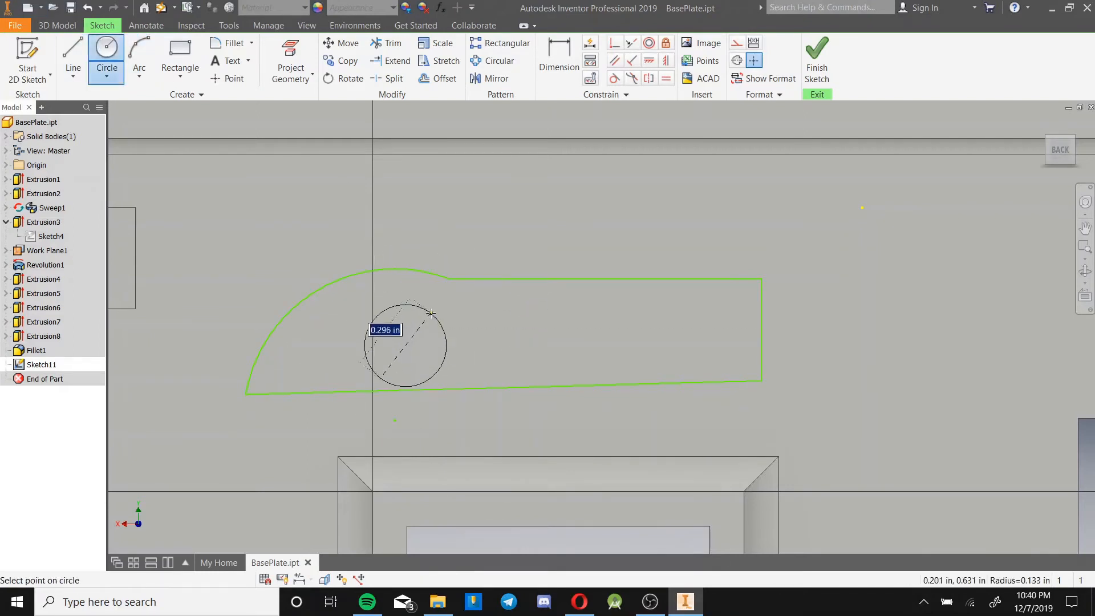
left_click(381, 313)
left_click(180, 54)
left_click(575, 316)
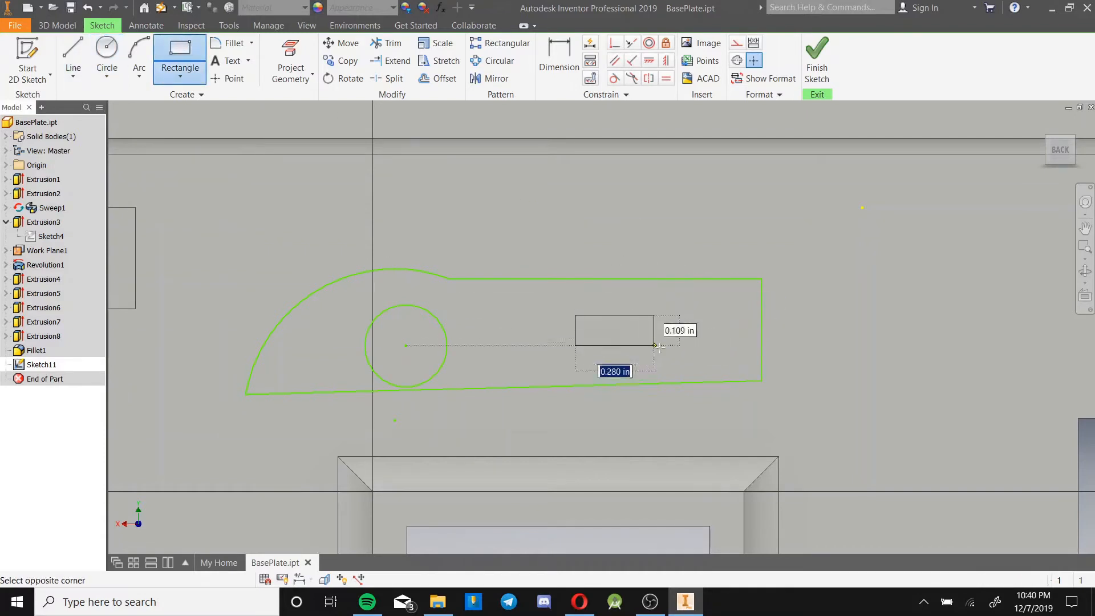
left_click(694, 348)
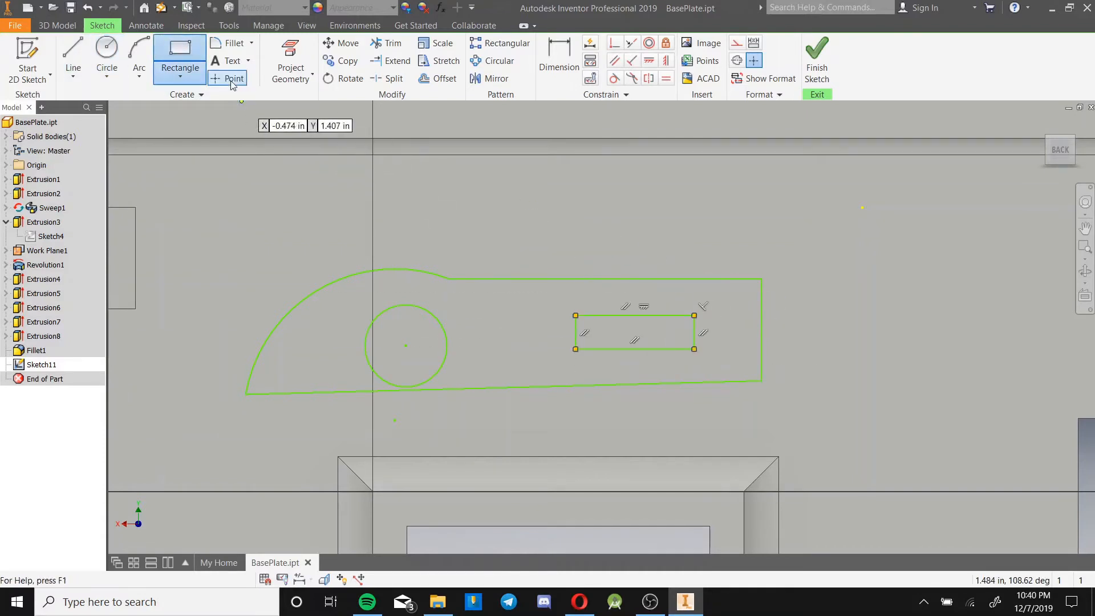
left_click(75, 74)
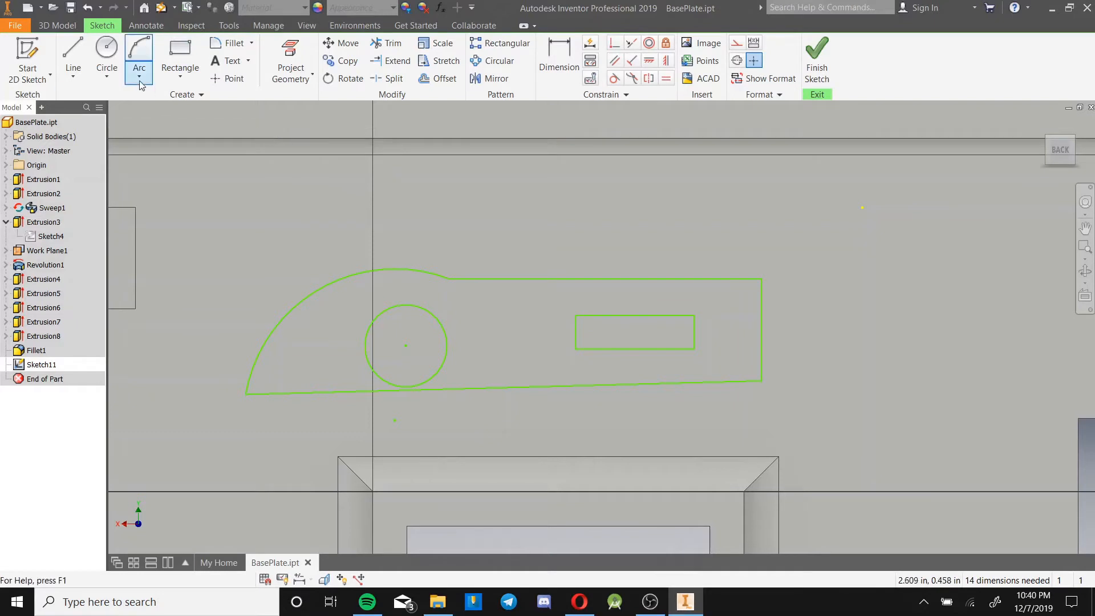
left_click(119, 71)
left_click(84, 77)
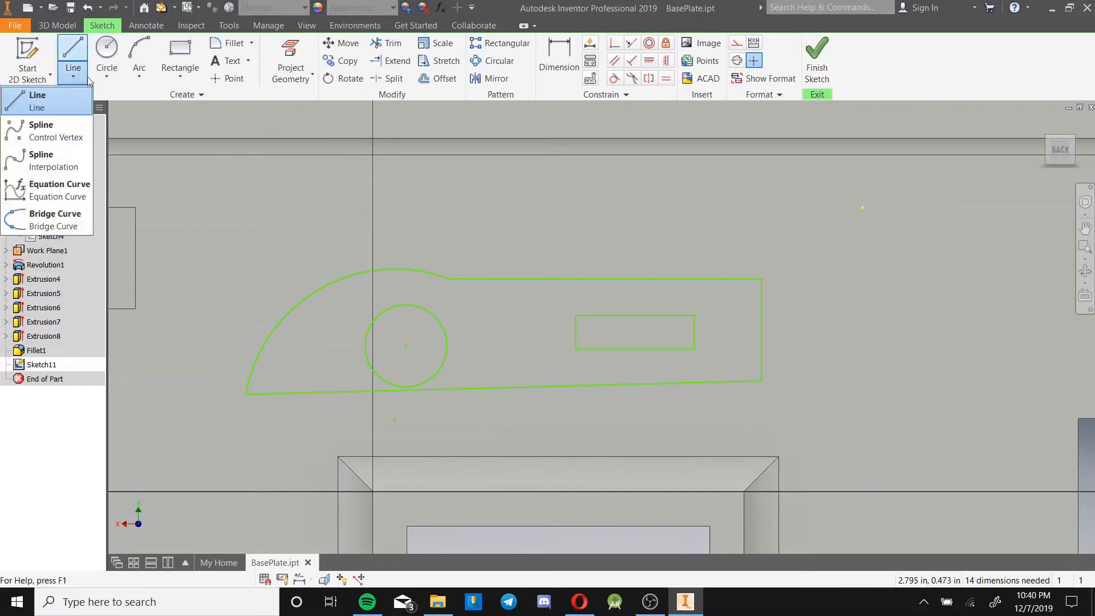
left_click(93, 77)
key("Escape")
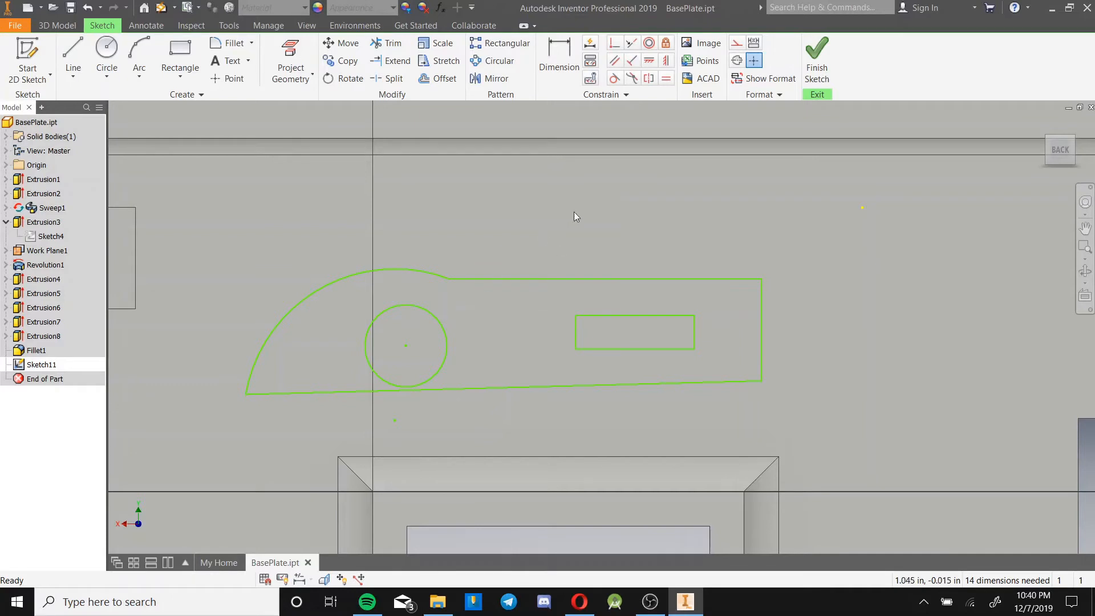
Dimension the outline's vertical side and set its length to 0.5 in.
left_click(557, 70)
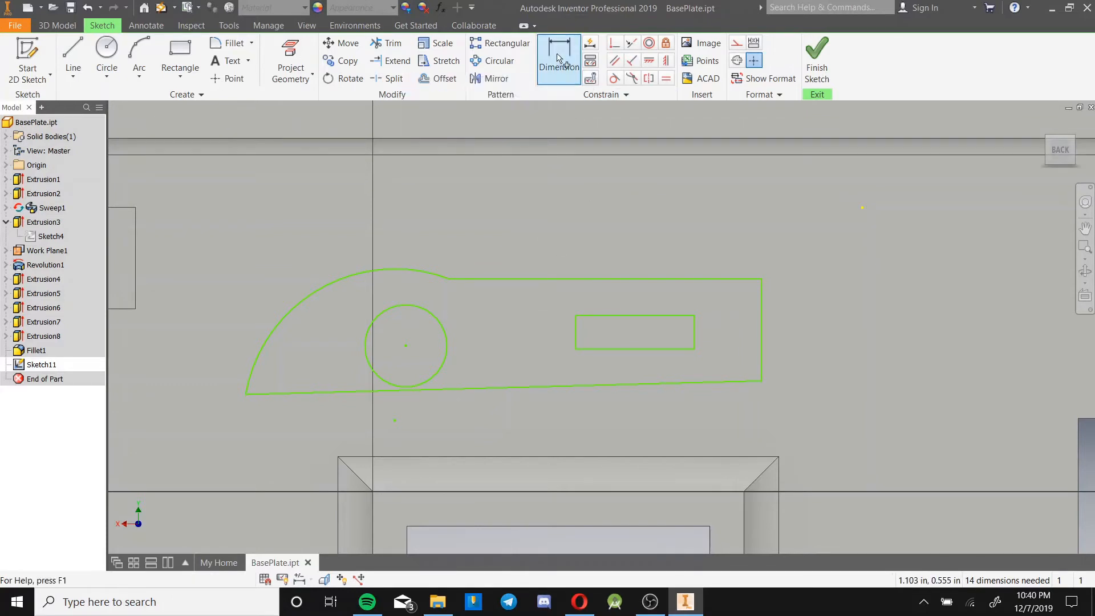
left_click(762, 313)
left_click(784, 310)
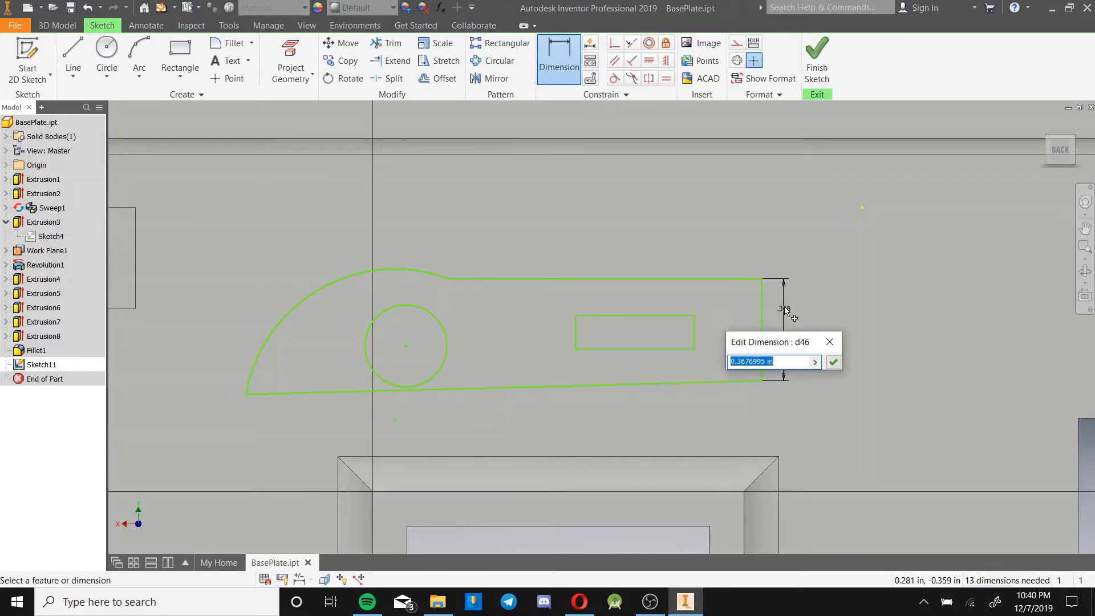
type(".5")
key("Return")
scroll(783, 307, "down", 3)
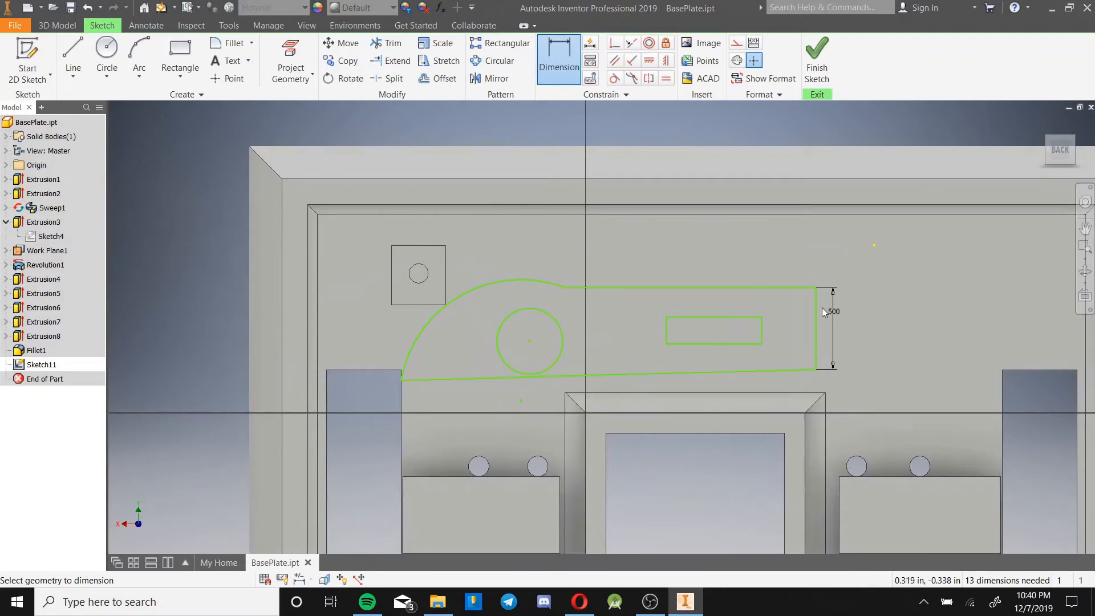
key("Escape")
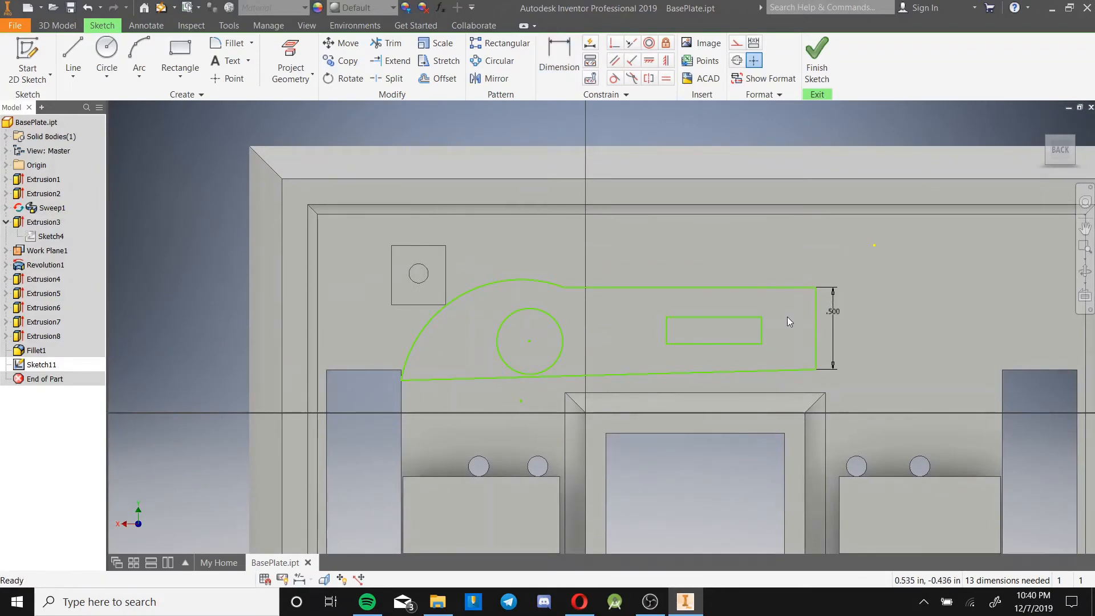
Set the length of the outline's vertical side to 10 mm.
double_click(834, 313)
left_click_drag(805, 365, 797, 365)
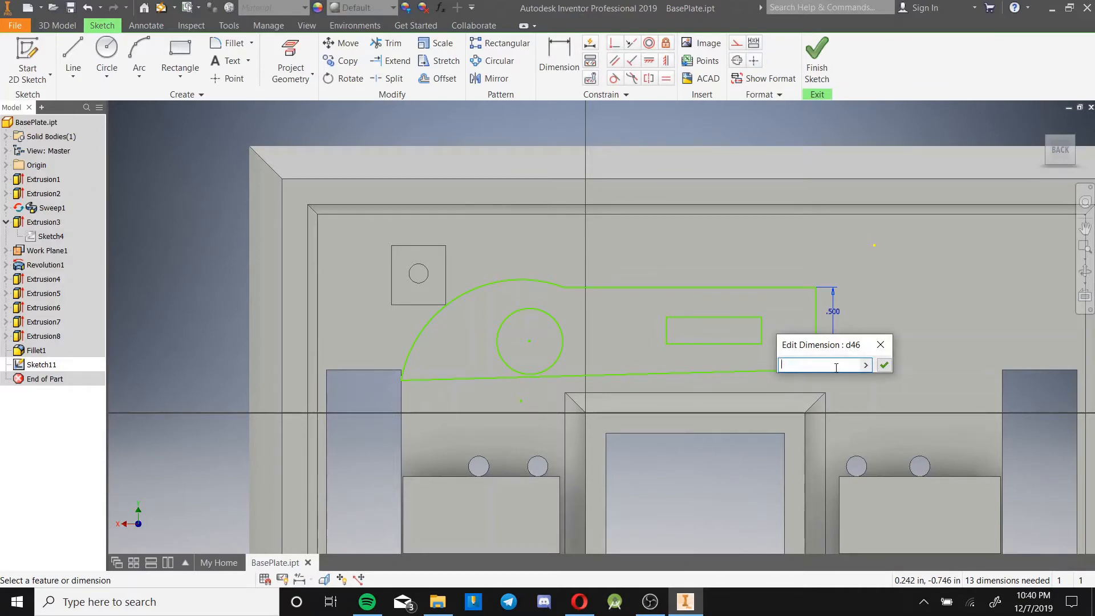
type("10mm")
key("Return")
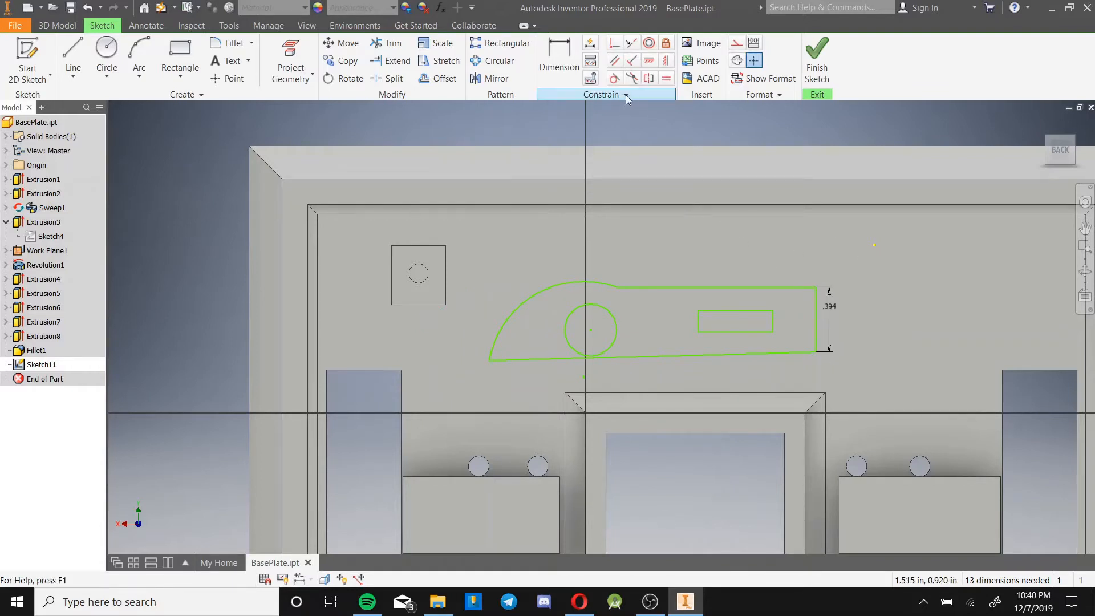
Dimension the outline's arc and set its radius to 0.5 in.
left_click(559, 57)
left_click(606, 284)
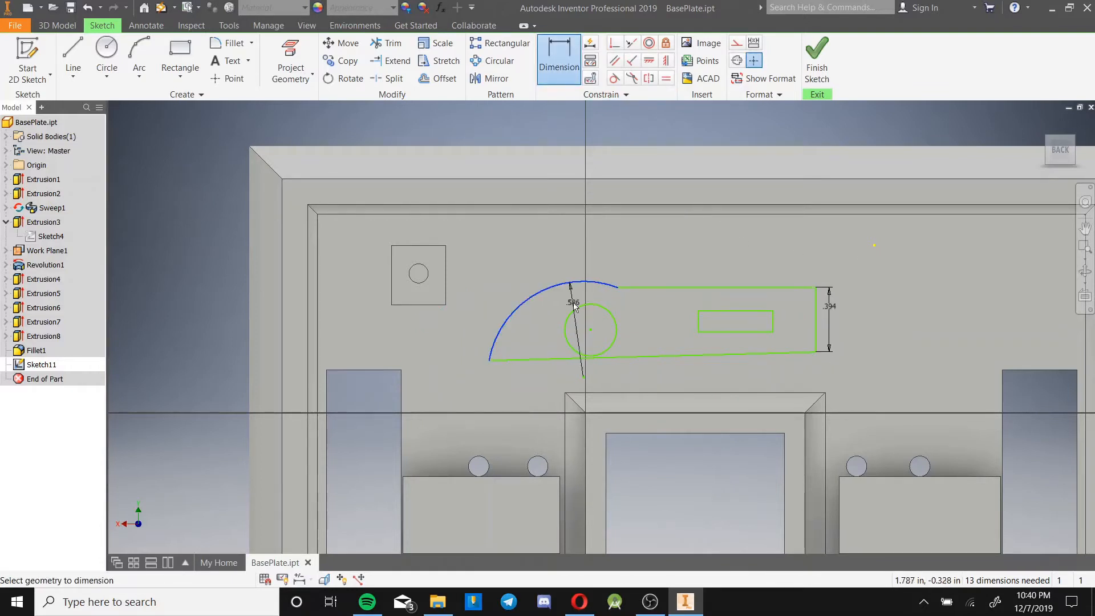
left_click(554, 315)
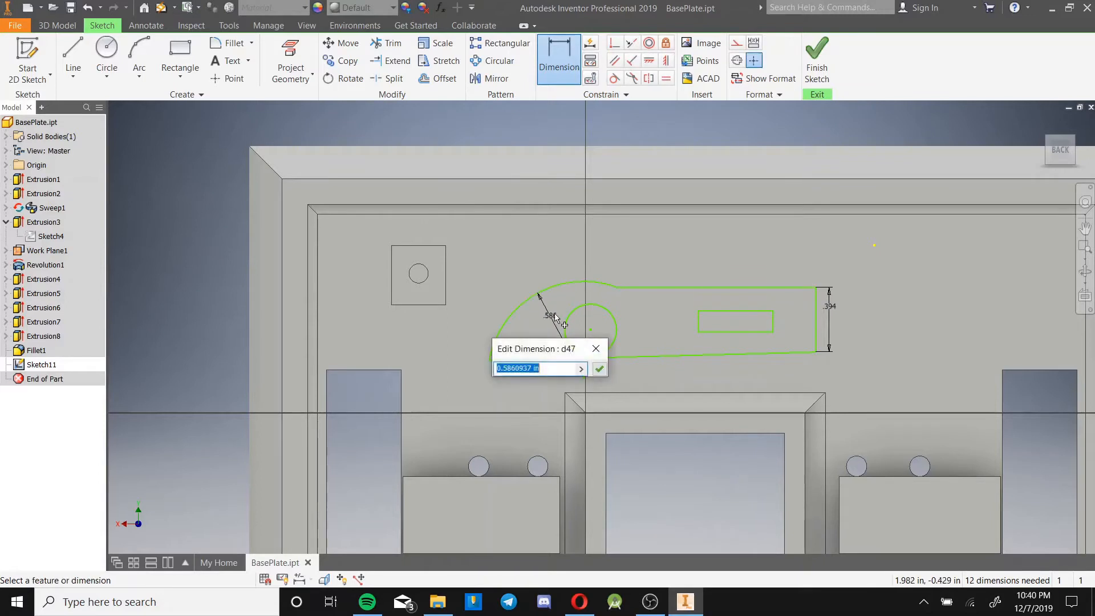
type(".5")
key("Return")
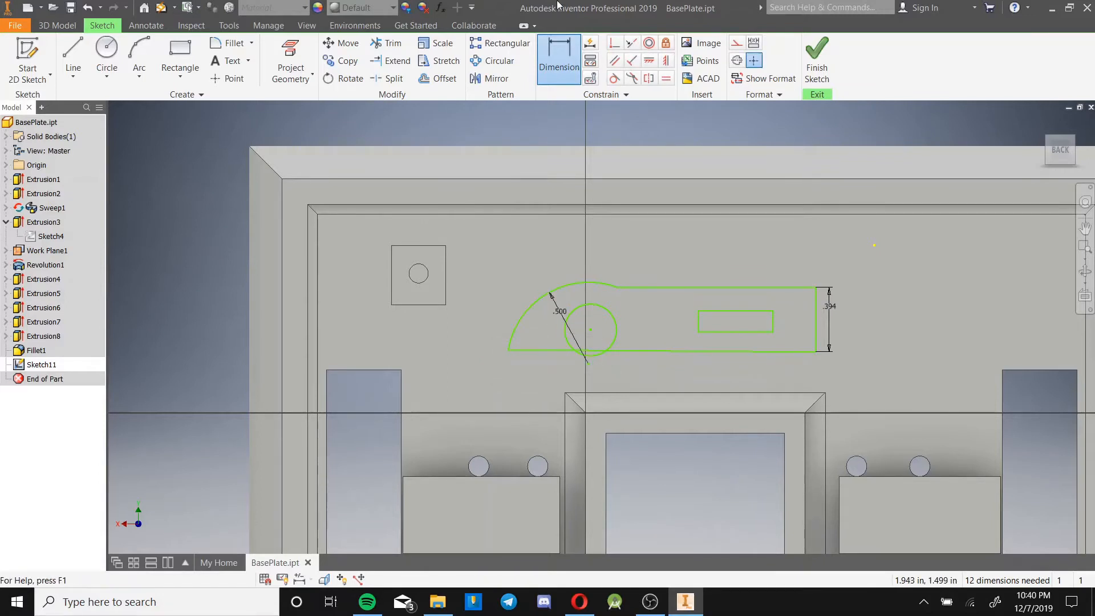
Try to dimension the distance from the arc end of the outline's upper line to the small rectangle.
left_click(560, 55)
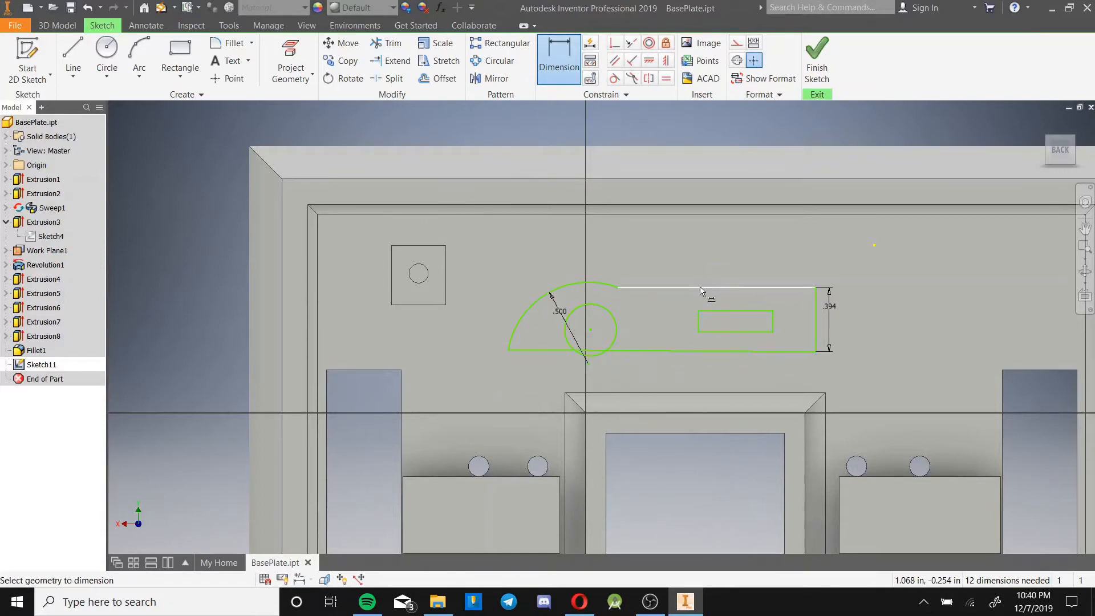
left_click(701, 288)
key("Escape")
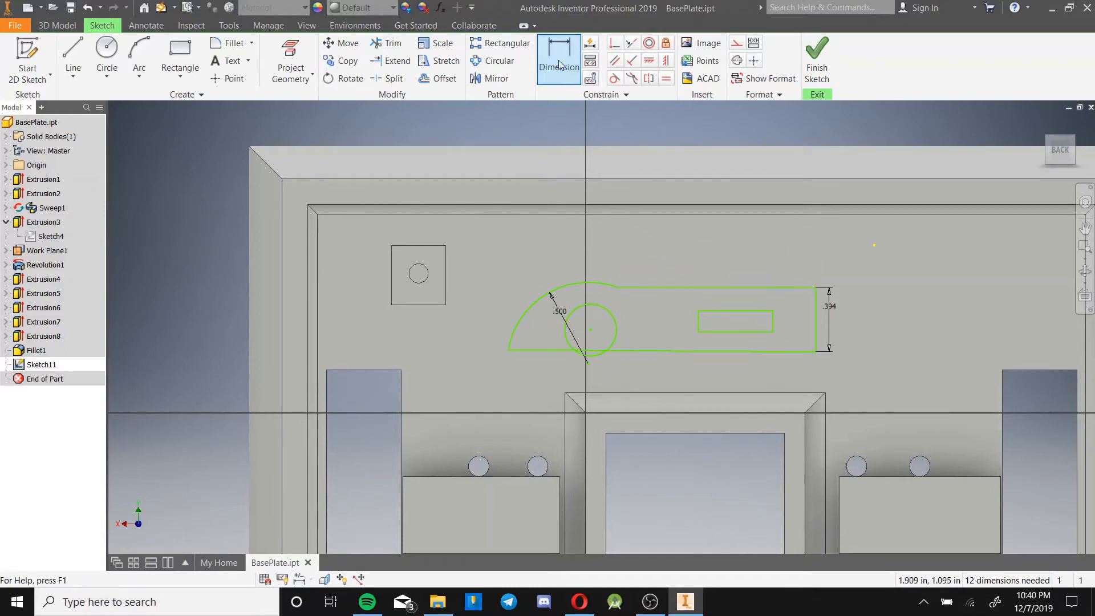
key("d")
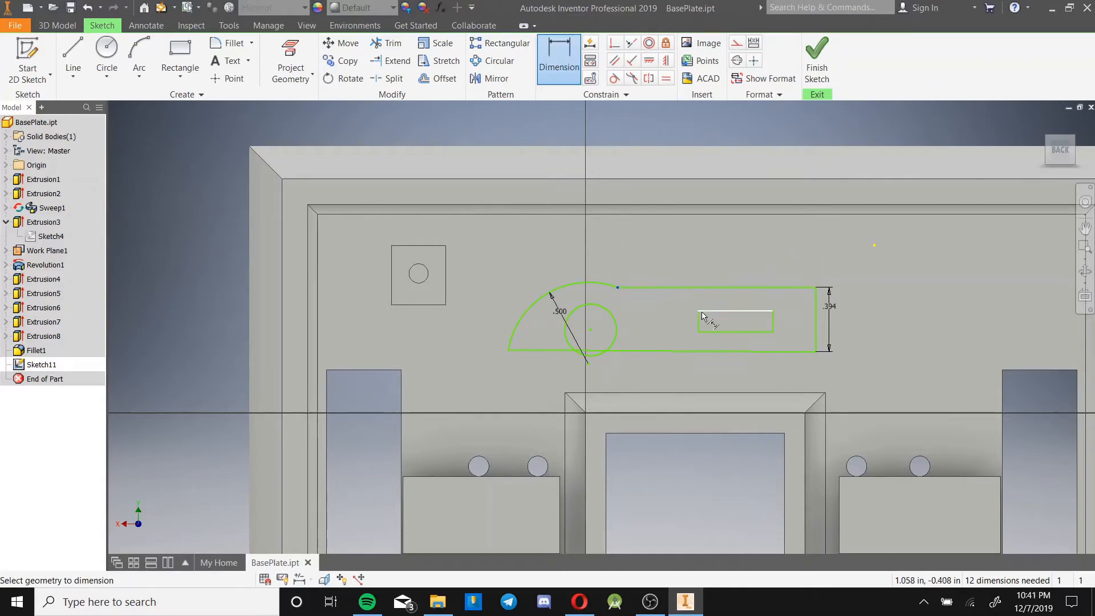
left_click(699, 312)
key("Escape")
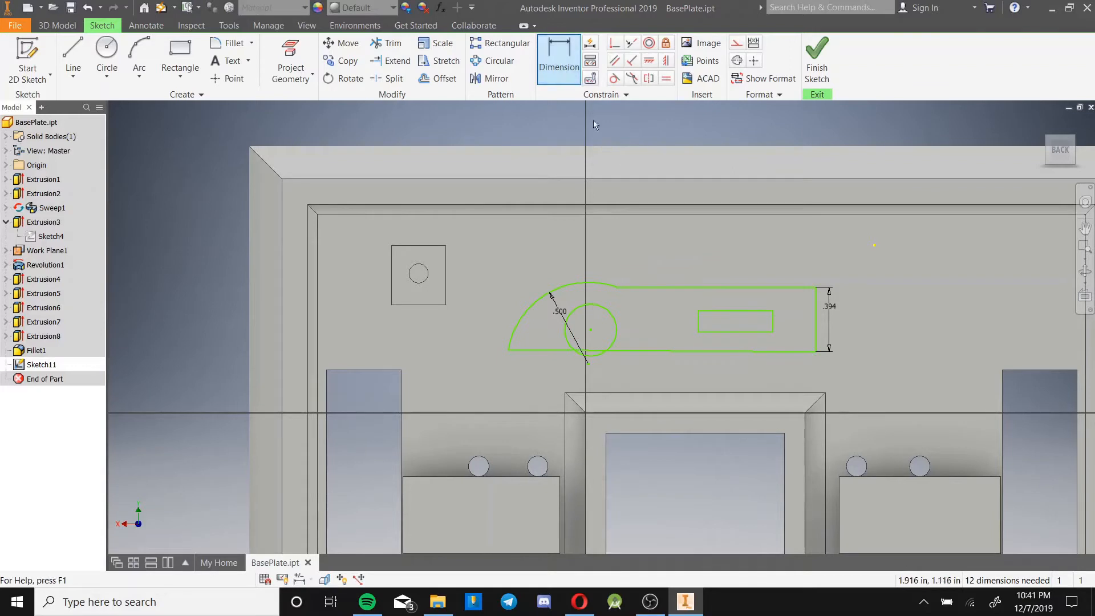
key("d")
left_click(619, 288)
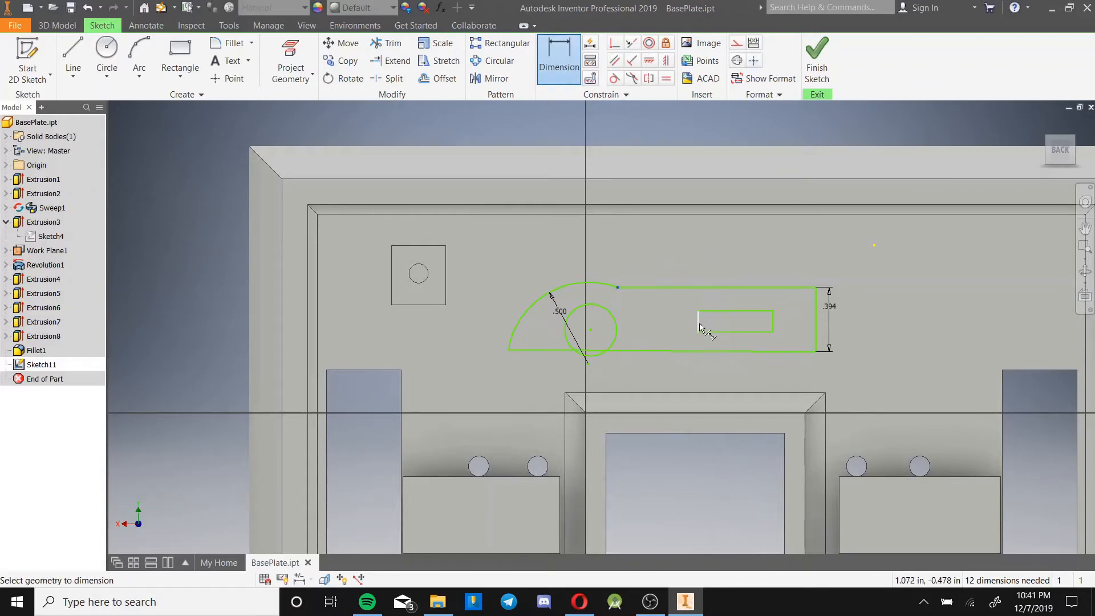
left_click(698, 321)
key("Escape")
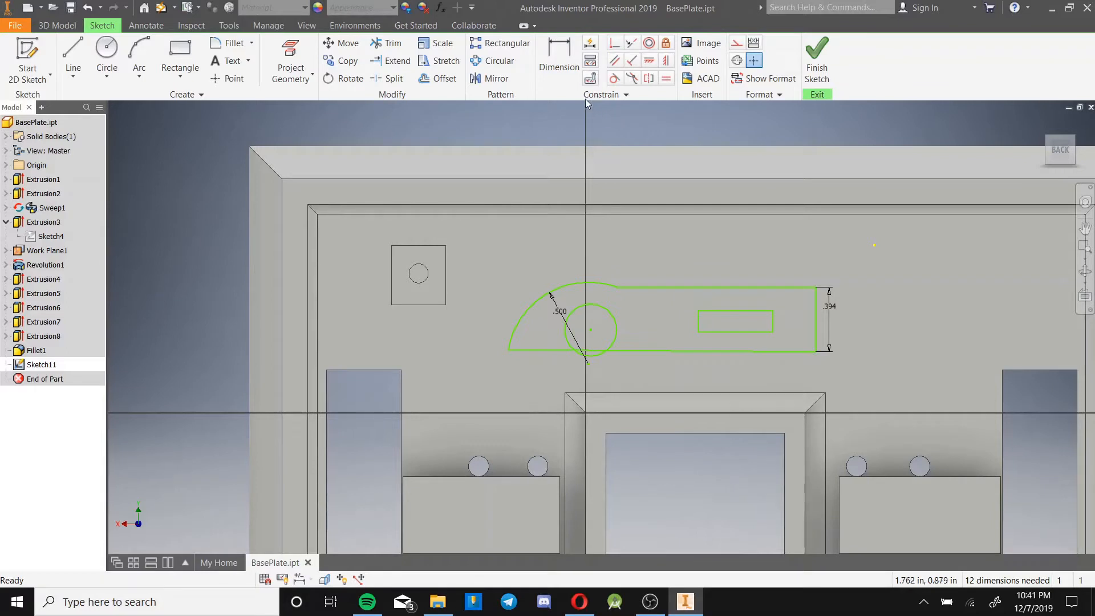
Preview vertical and horizontal dimensions for the outline's slightly slanted lower line without placing either.
left_click(559, 57)
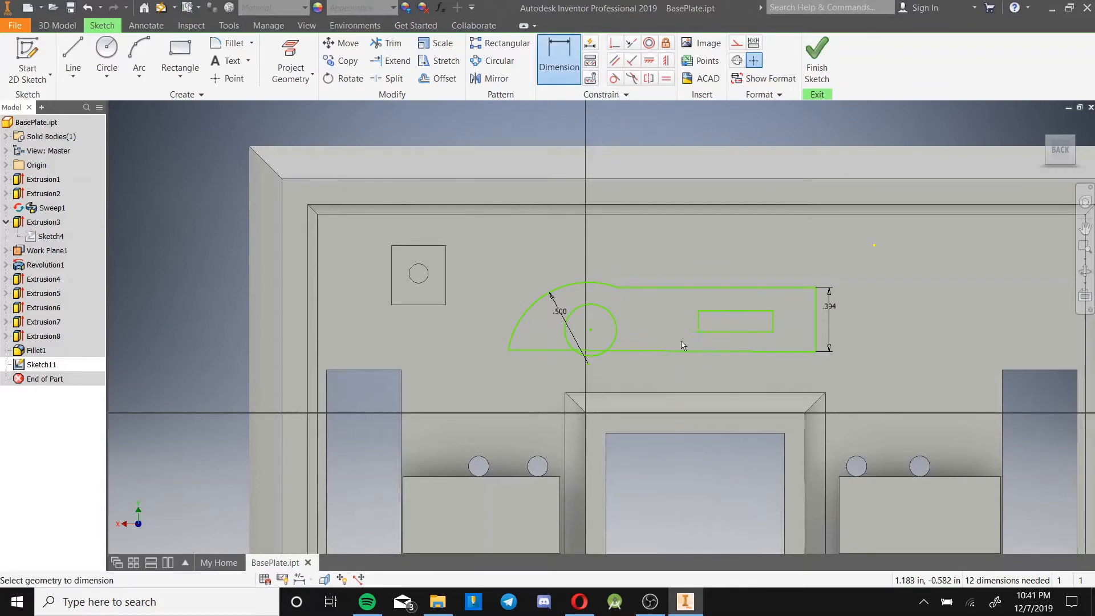
scroll(661, 352, "up", 5)
scroll(615, 352, "down", 4)
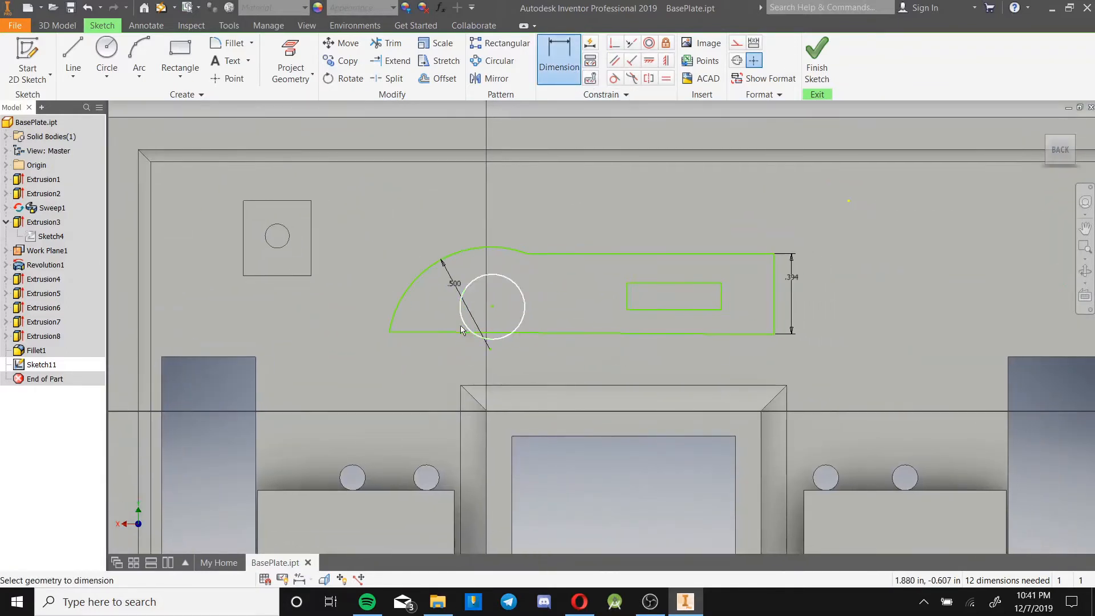
left_click(613, 336)
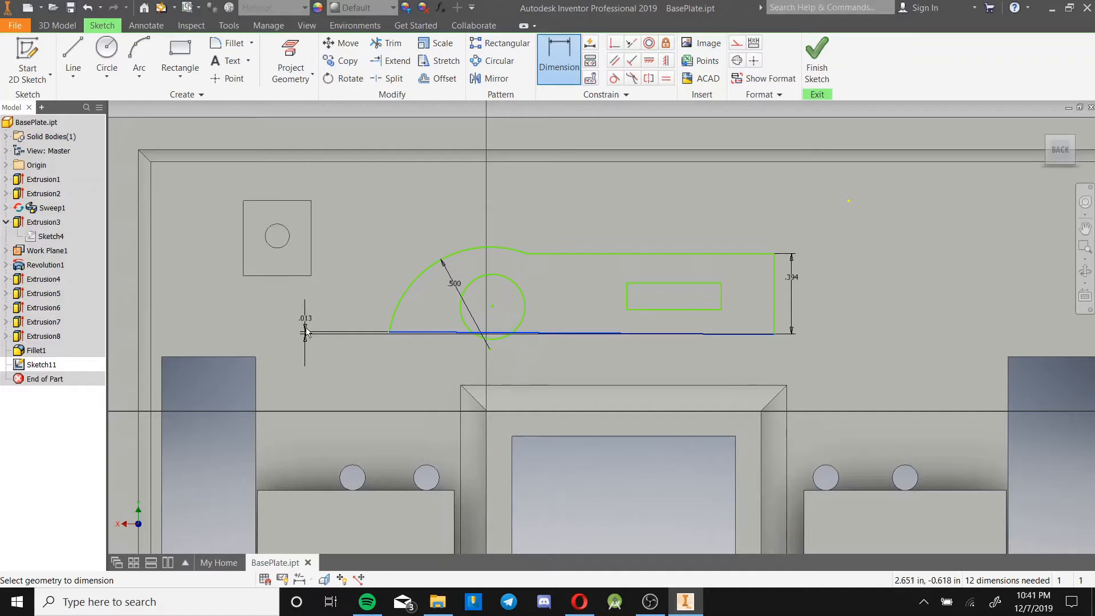
key("Escape")
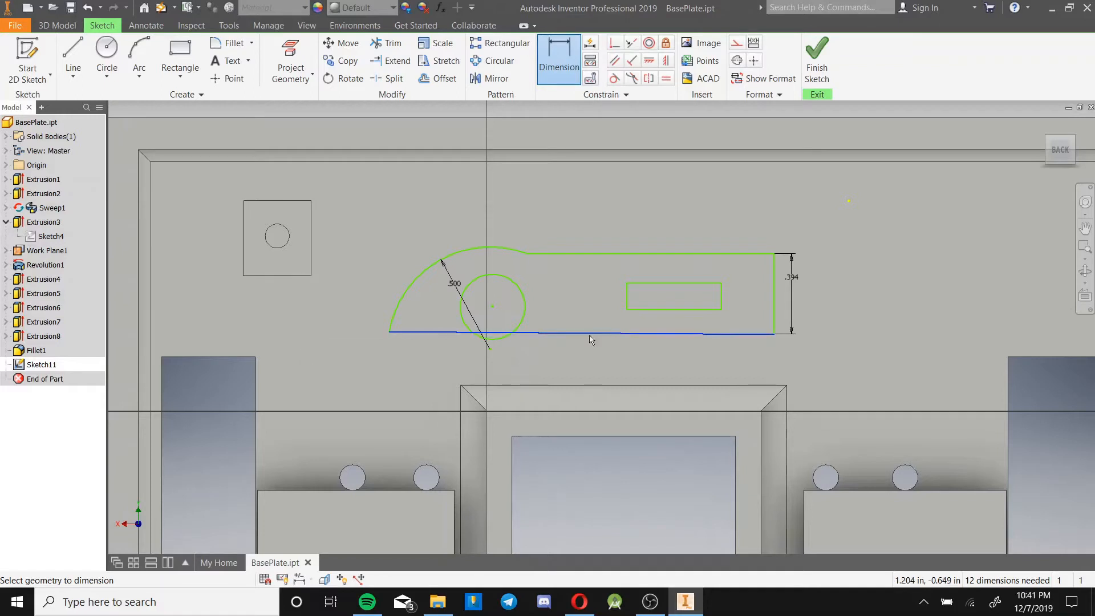
right_click(550, 332)
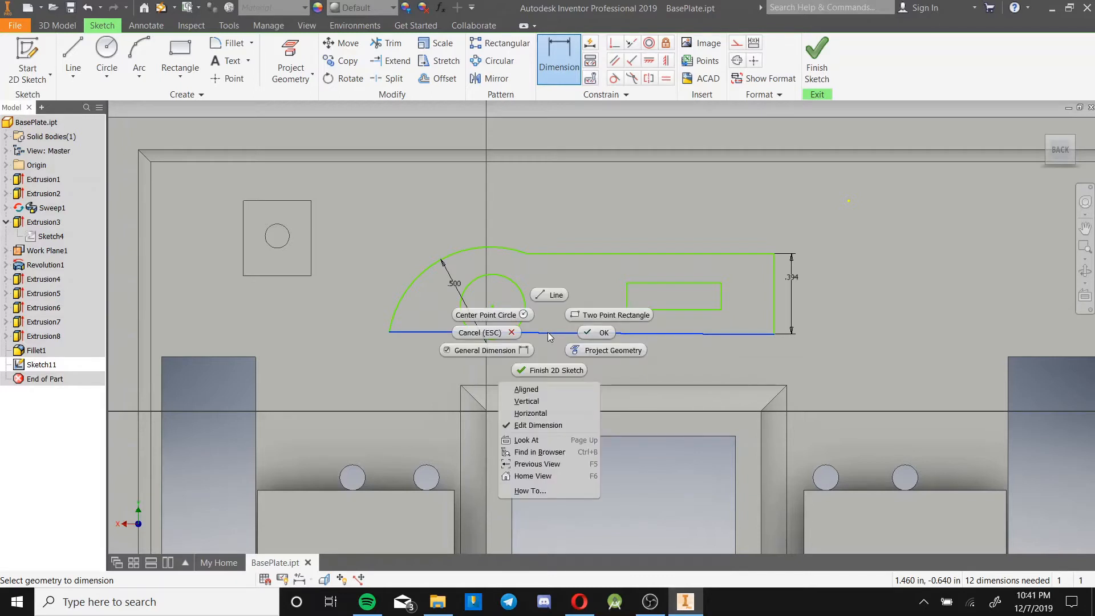
left_click(549, 340)
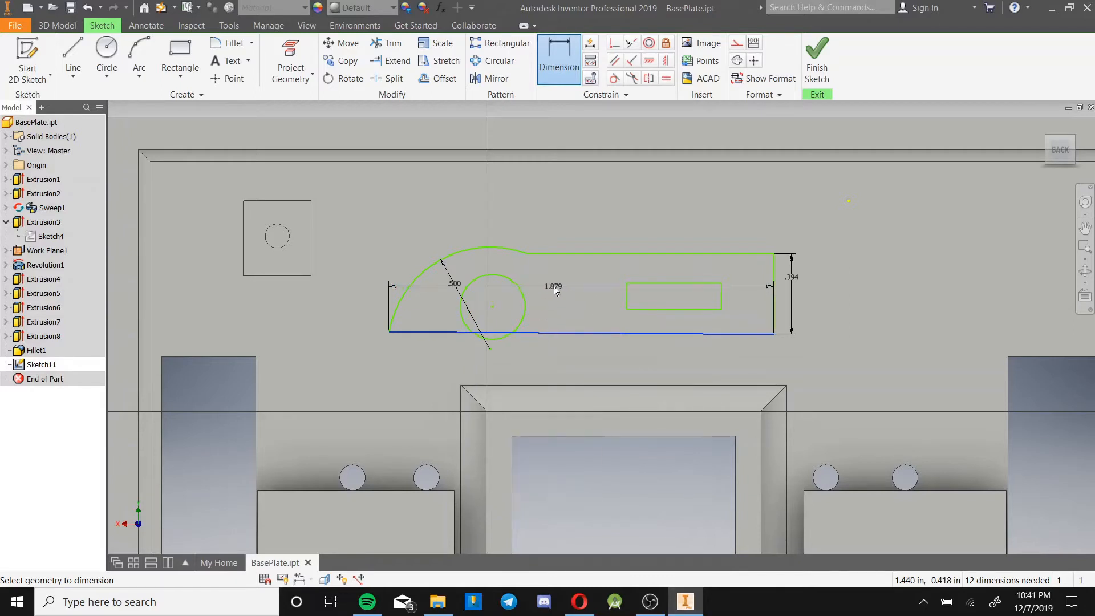
left_click(557, 63)
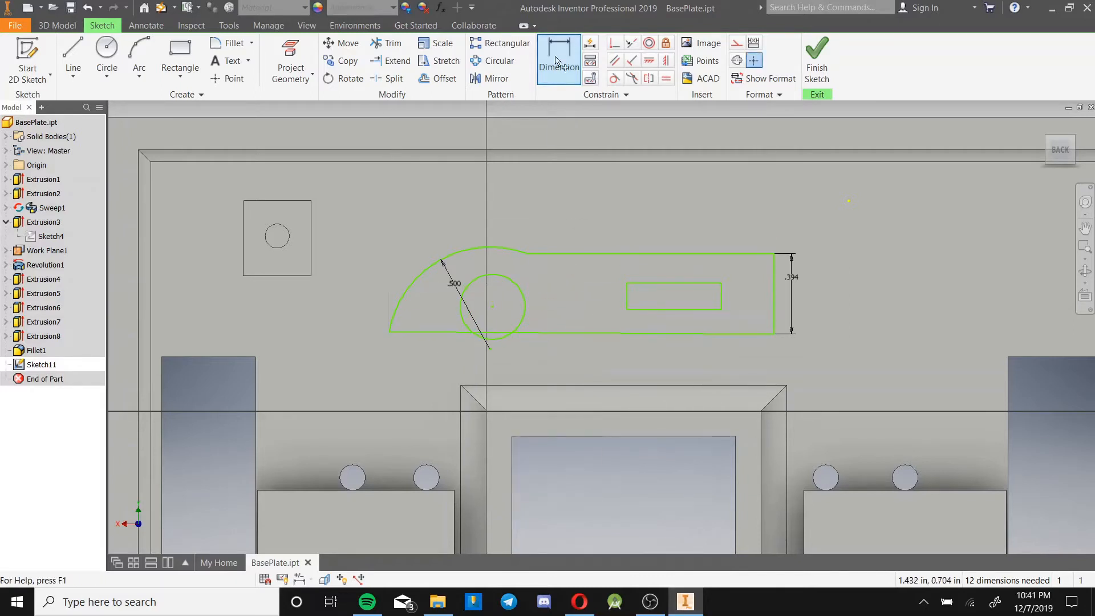
Place an aligned dimension along the outline's slanted lower line, keeping its drawn length.
right_click(570, 338)
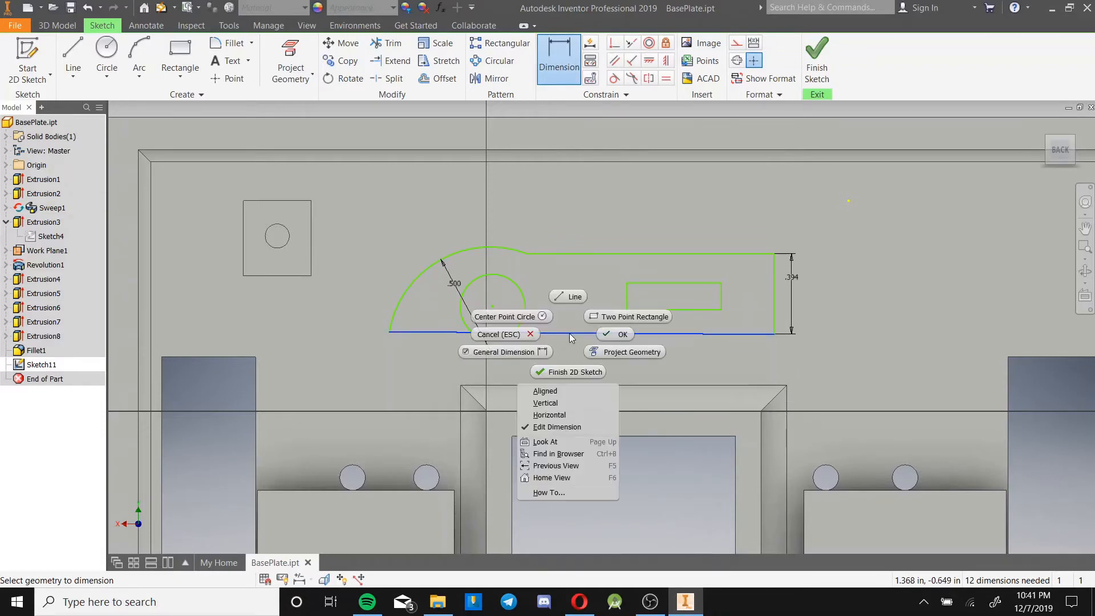
left_click(565, 393)
left_click(552, 340)
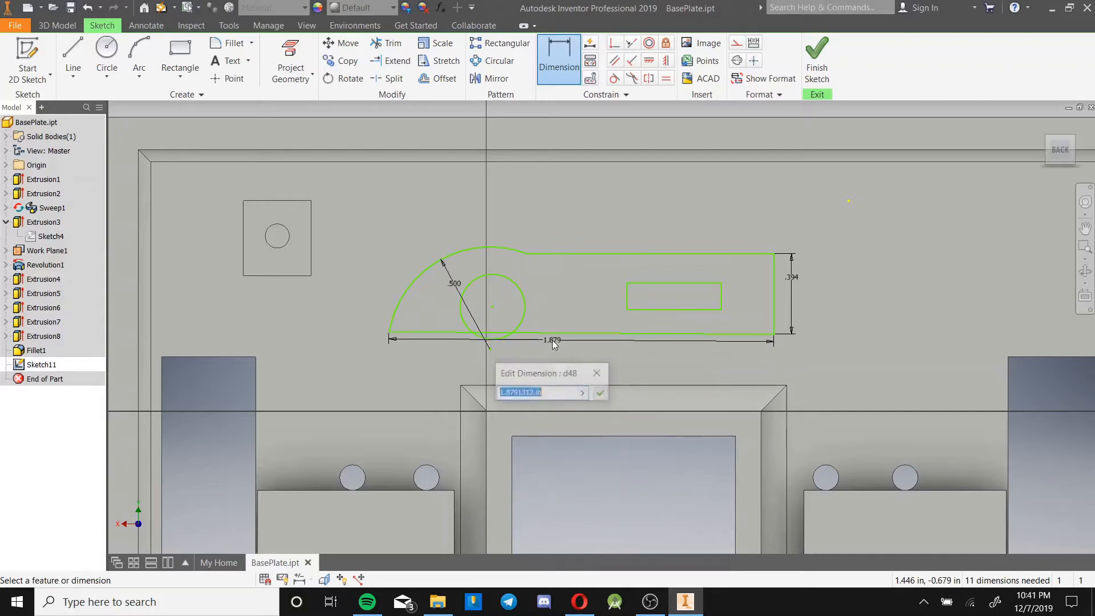
left_click(597, 375)
key("Escape")
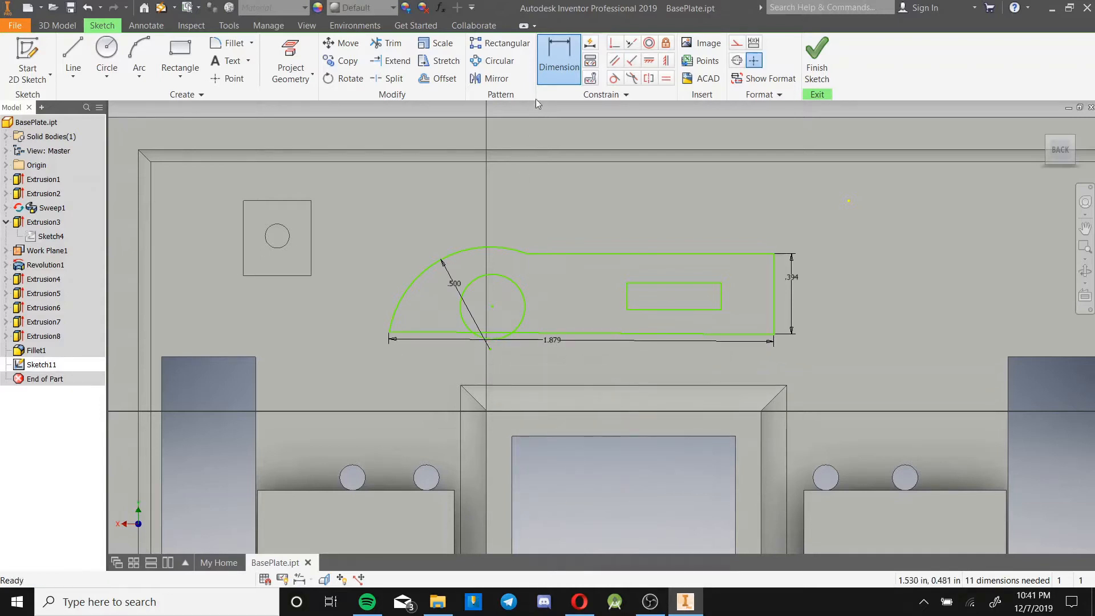
Move the lower line's arc-end corner to reshape the outline, and delete the line's aligned dimension.
scroll(561, 329, "up", 3)
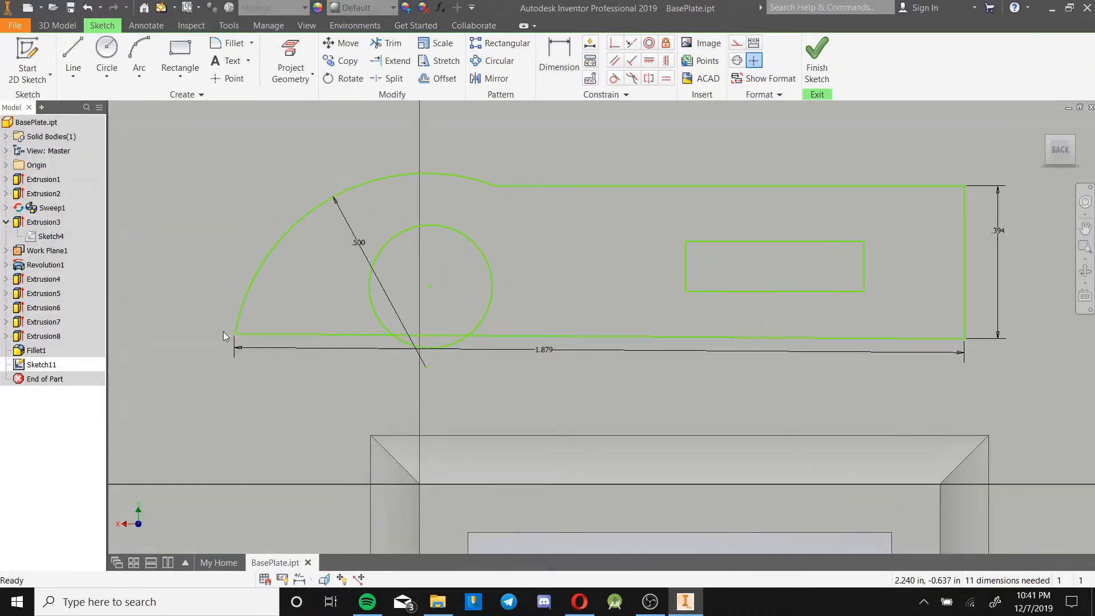
left_click_drag(234, 336, 246, 221)
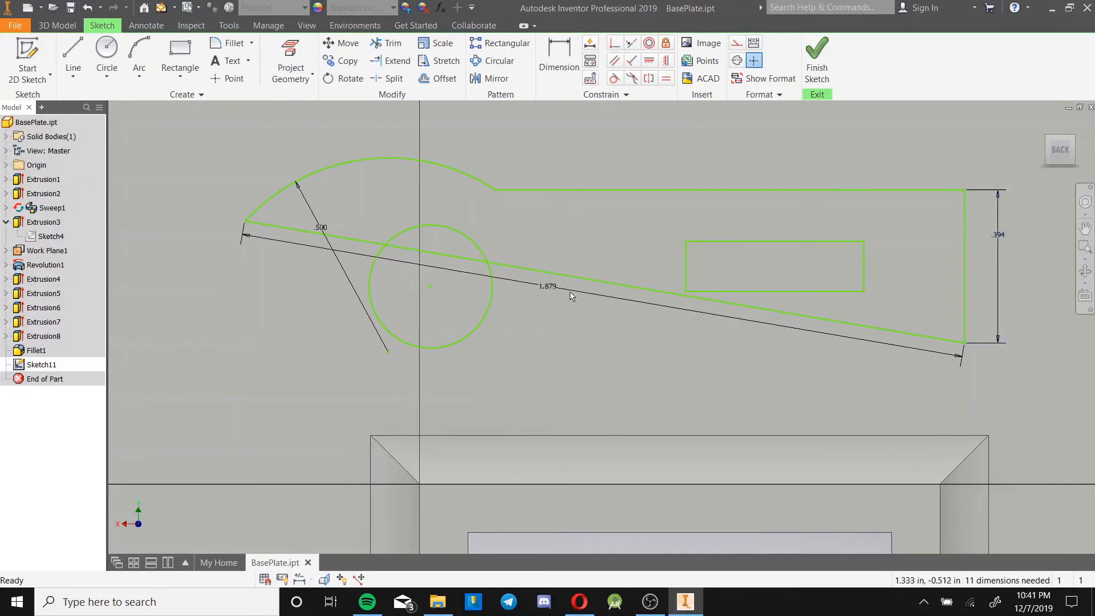
left_click(545, 287)
key("Delete")
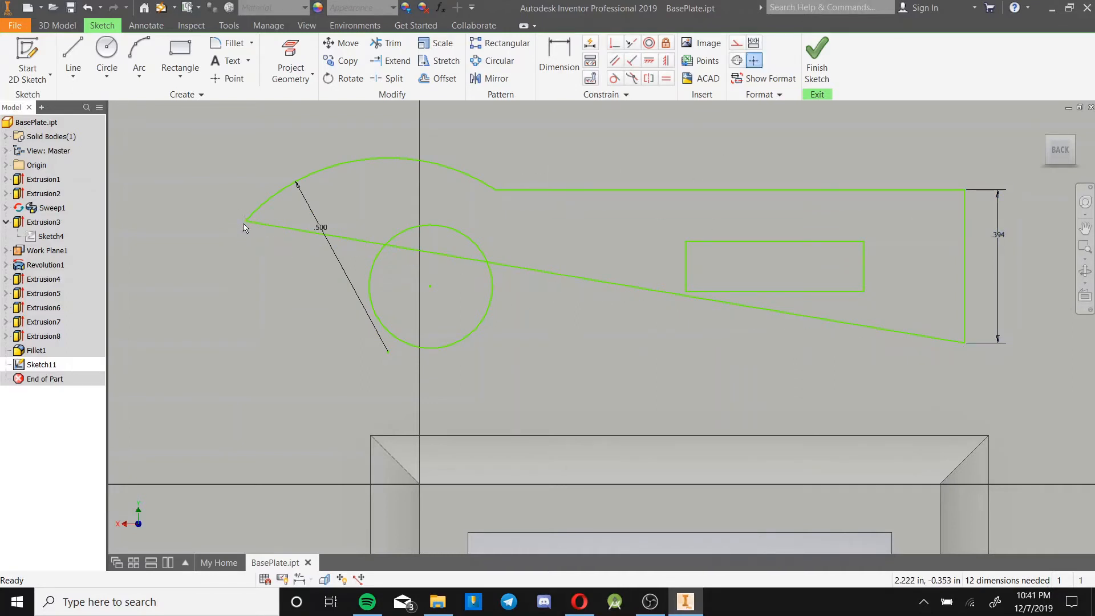
left_click_drag(246, 224, 217, 374)
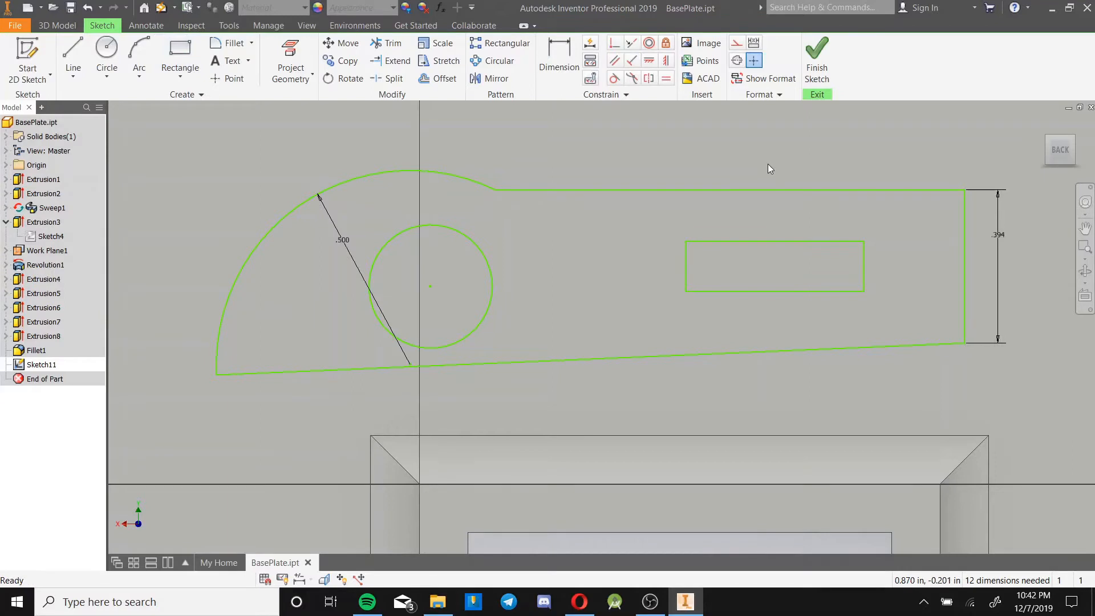
Convert all four lines of the small rectangle to construction geometry.
scroll(767, 163, "up", 3)
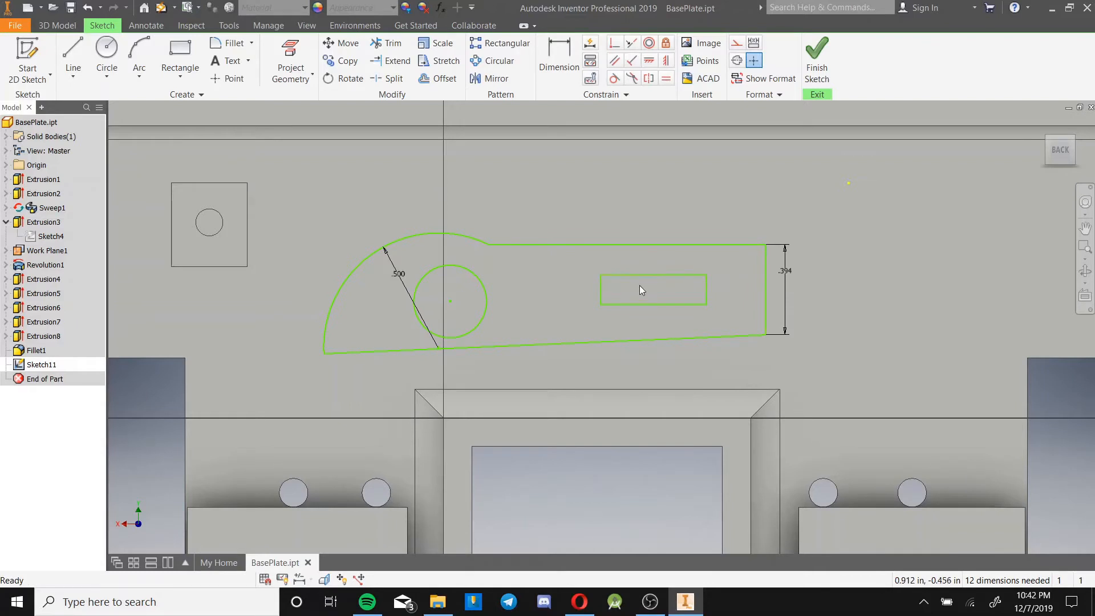
left_click_drag(580, 267, 716, 318)
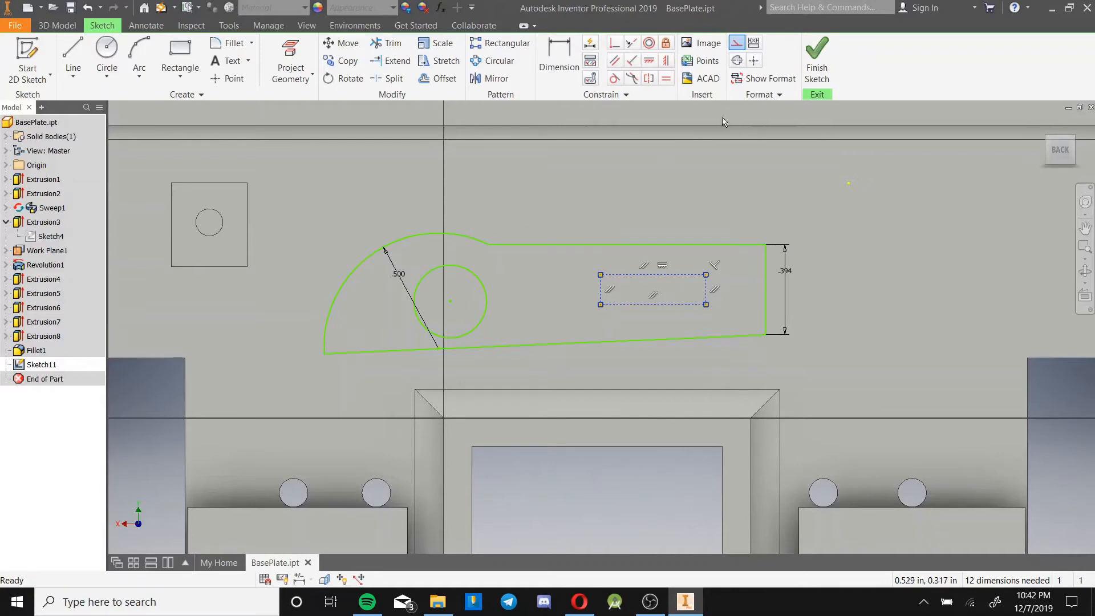
left_click(696, 167)
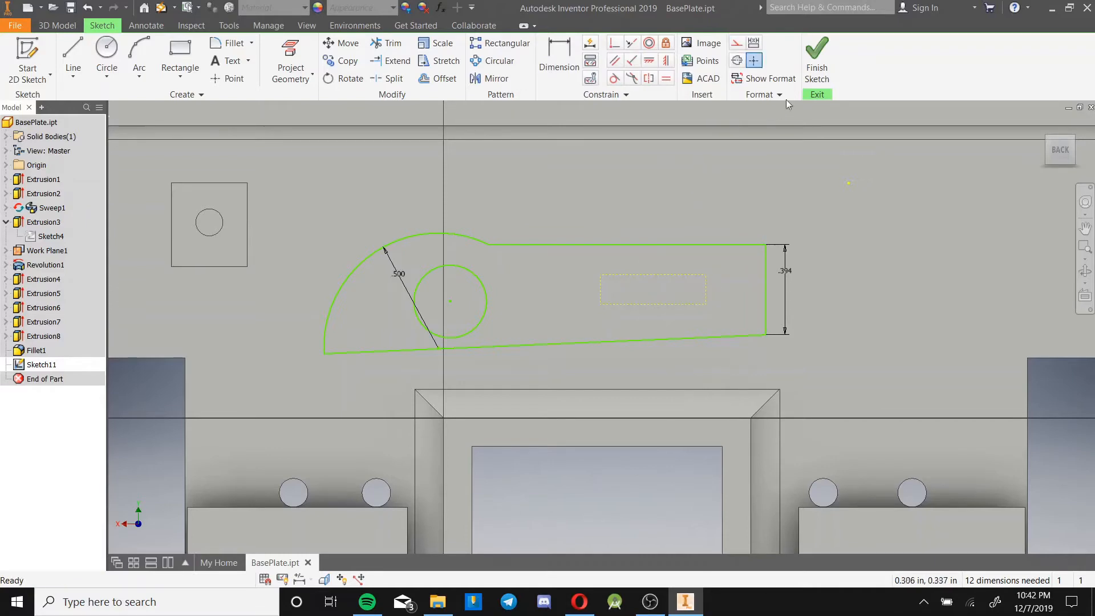
Finish the sketch and preview a 1 in extrusion of the outline profile, leaving the circle out.
left_click(816, 57)
left_click(75, 65)
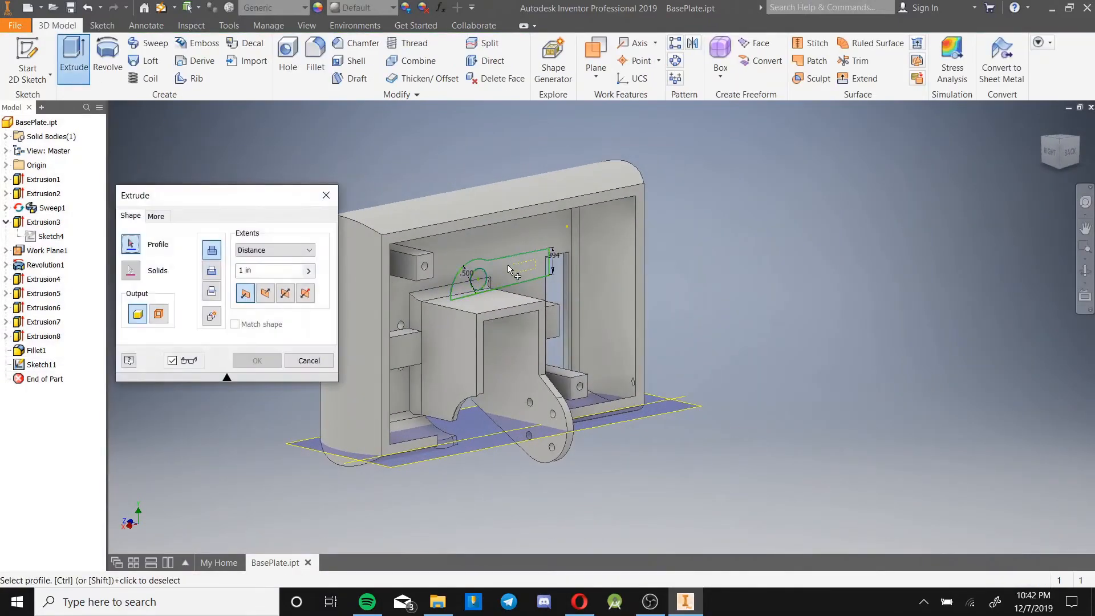
left_click(507, 265)
scroll(507, 267, "up", 5)
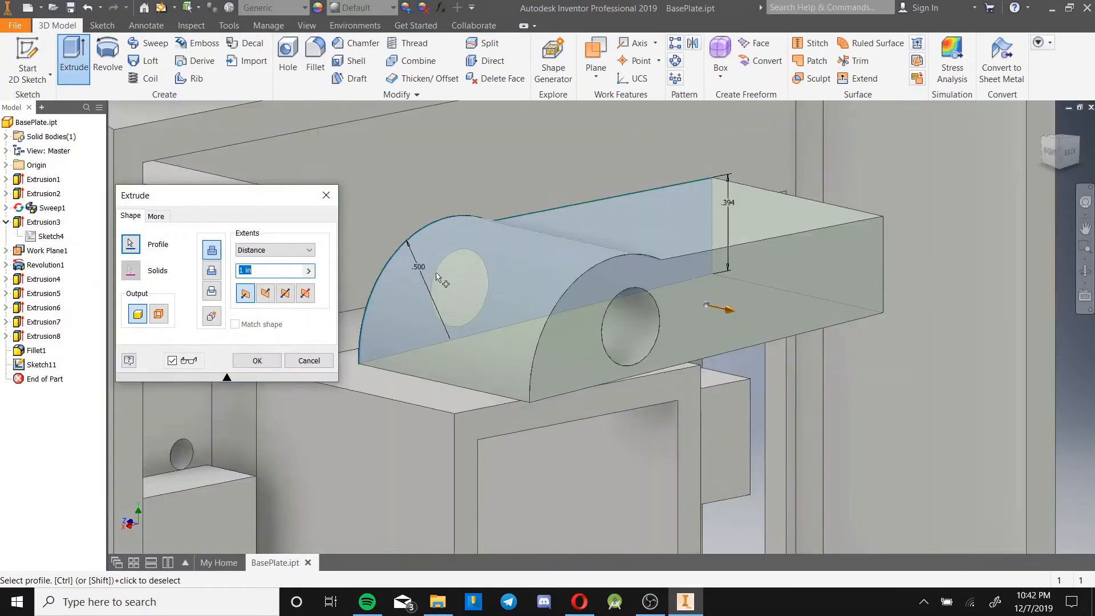
scroll(501, 283, "down", 3)
middle_click_drag(501, 283, 424, 268, "shift")
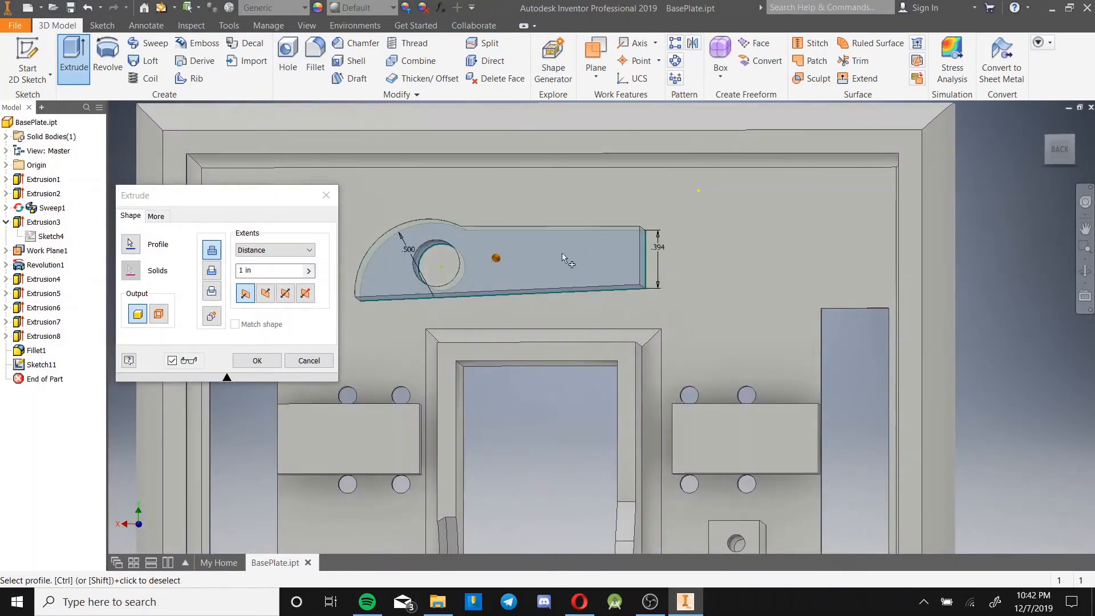
middle_click_drag(583, 266, 608, 276, "shift")
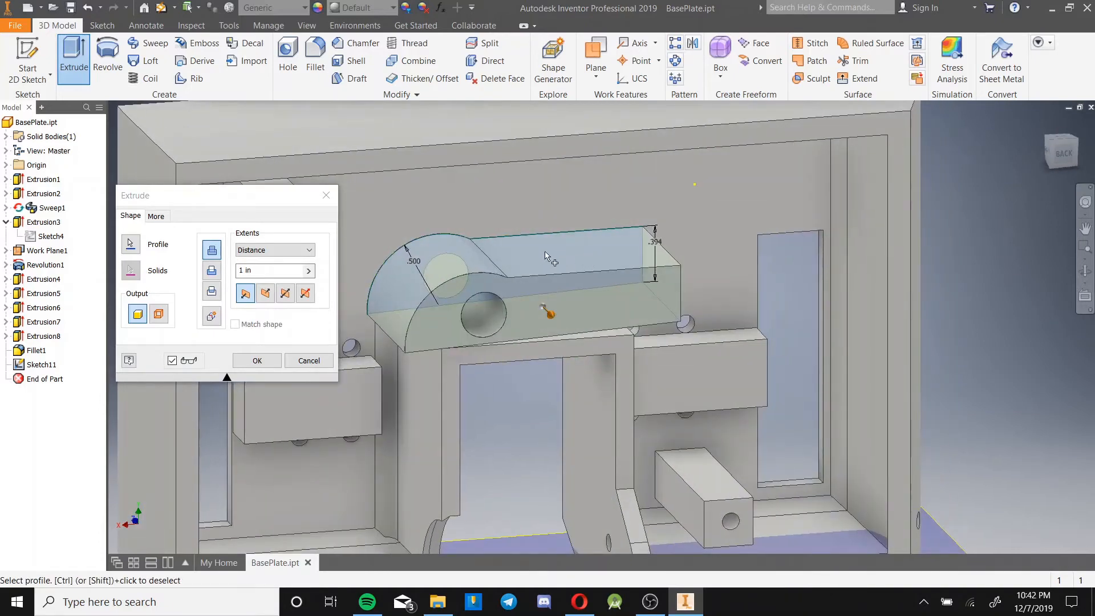
Add the circle to the extrusion profile, remove the outline region from the selection, and cancel the extrusion.
left_click(437, 275)
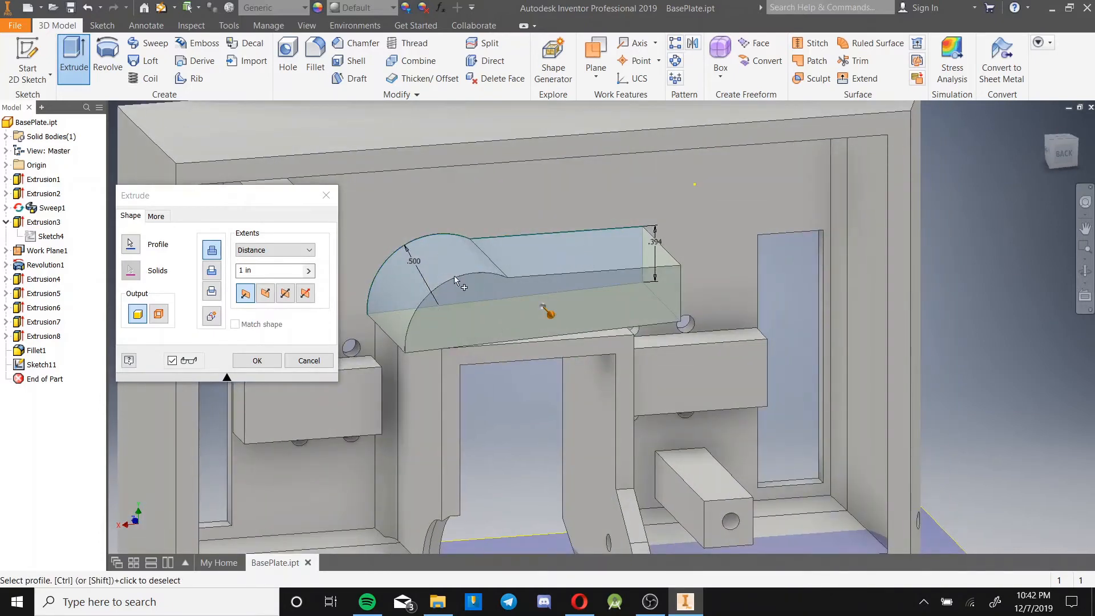
left_click(449, 275)
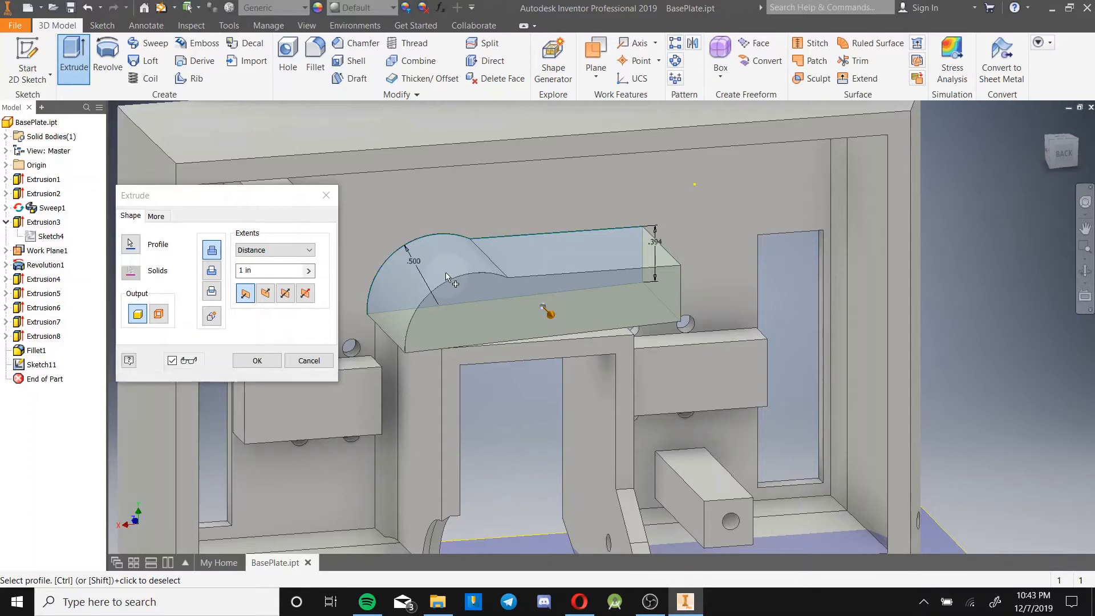
left_click(565, 256)
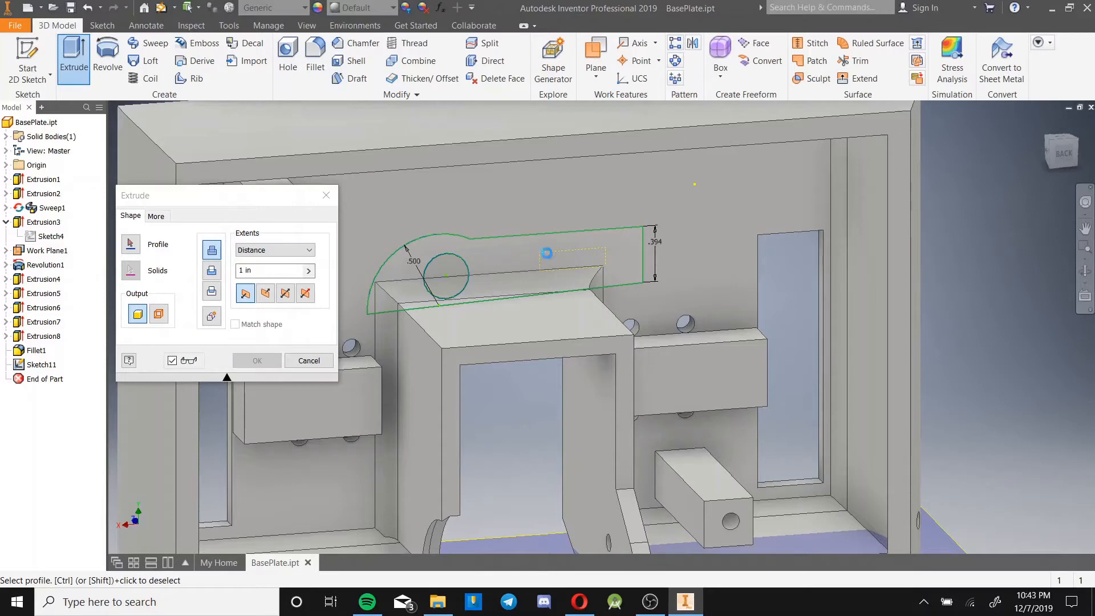
key("Escape")
Reopen the outline sketch and dimension the small rectangle's upper line 0.125 in from the outline's upper line.
double_click(42, 365)
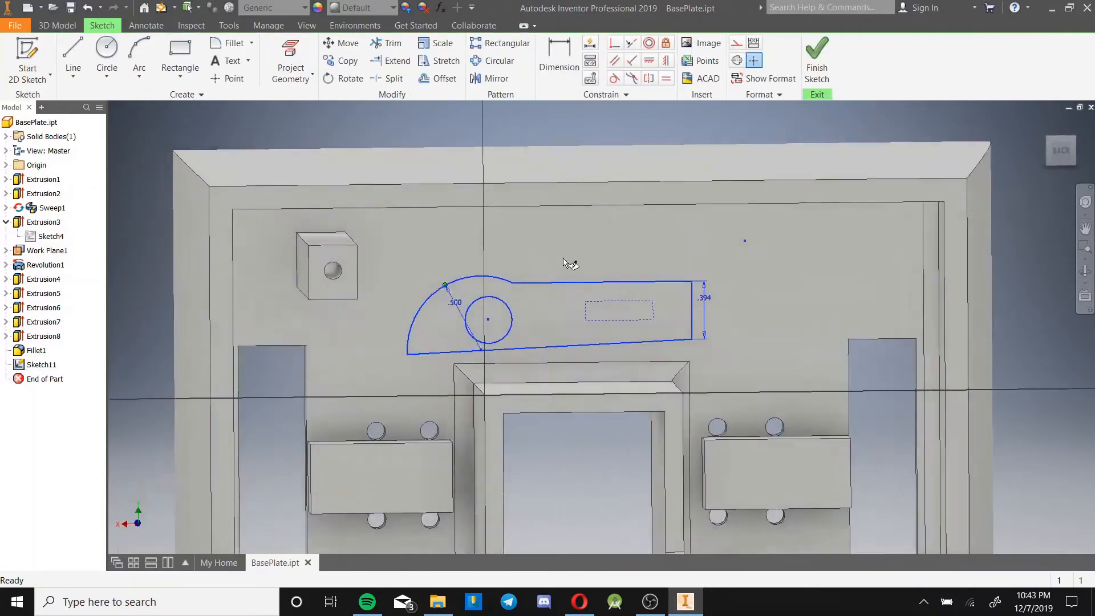
key("d")
scroll(650, 360, "down", 3)
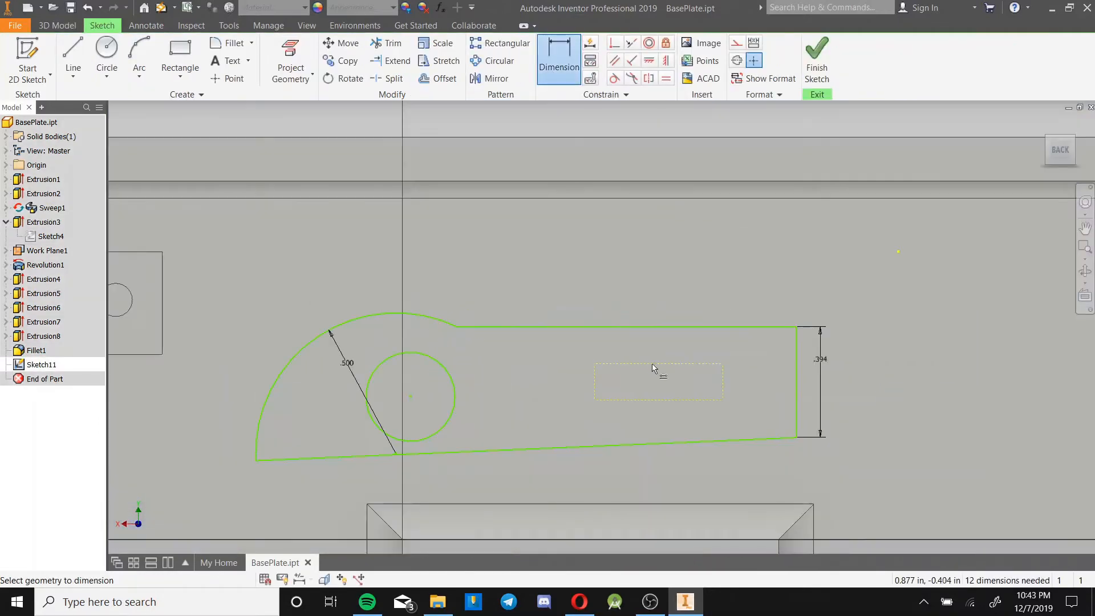
left_click(653, 365)
left_click(654, 327)
left_click(645, 345)
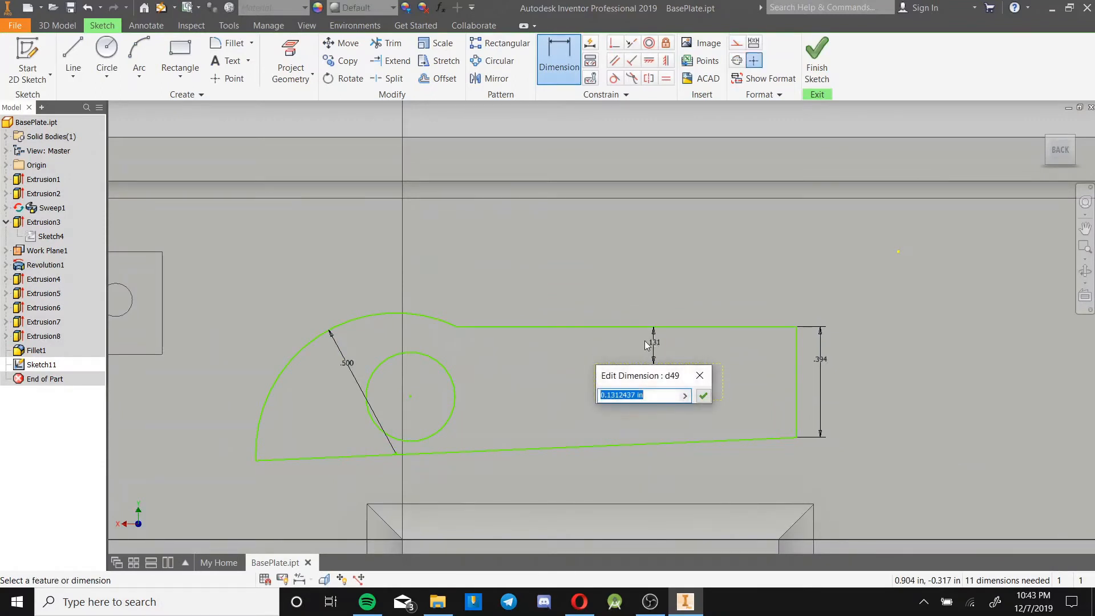
type(".125")
key("Return")
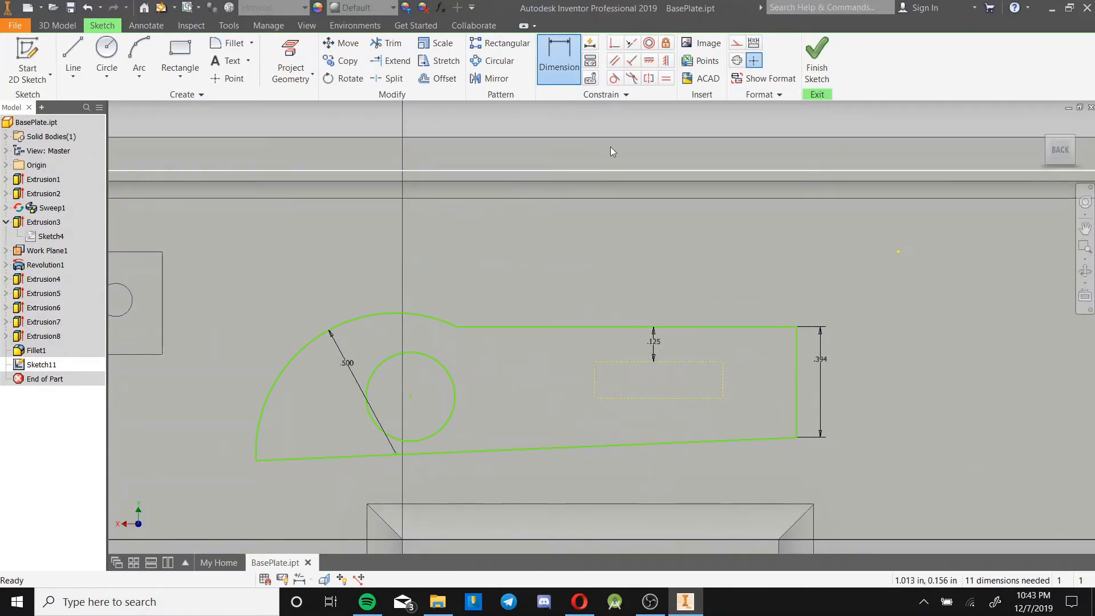
key("Escape")
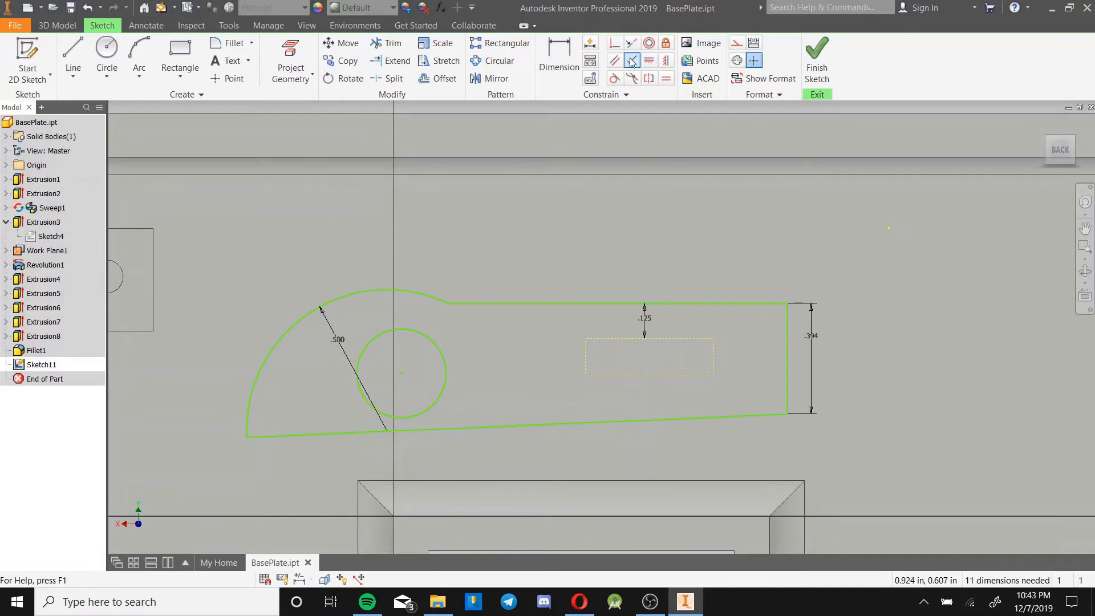
Make the outline's lower line parallel to the small rectangle's lower line, and move the outline's lower line slightly down.
left_click(614, 60)
left_click(702, 375)
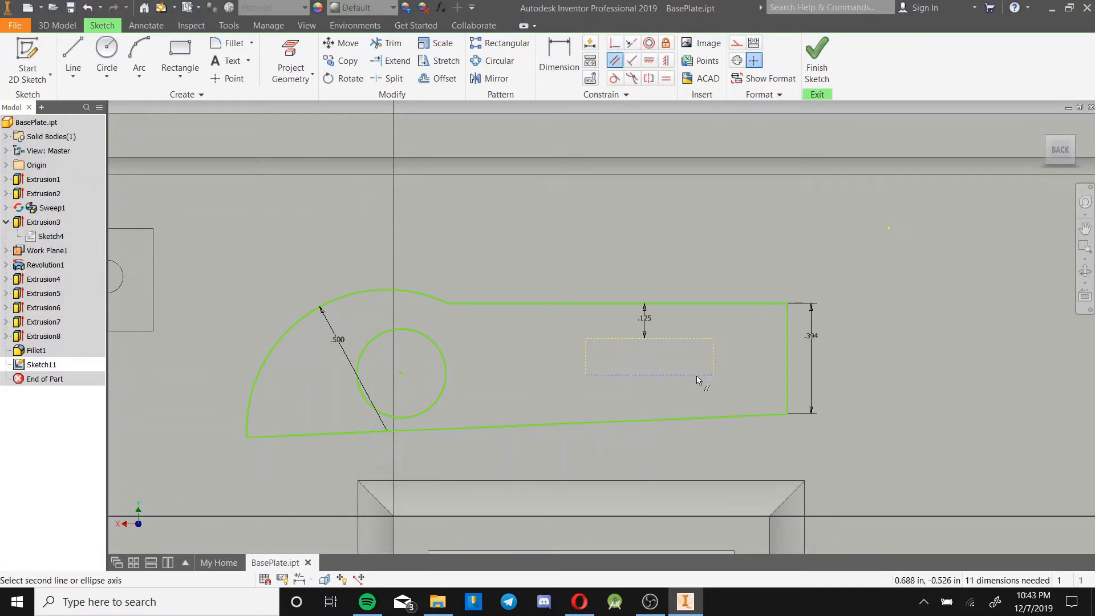
left_click(704, 418)
key("Escape")
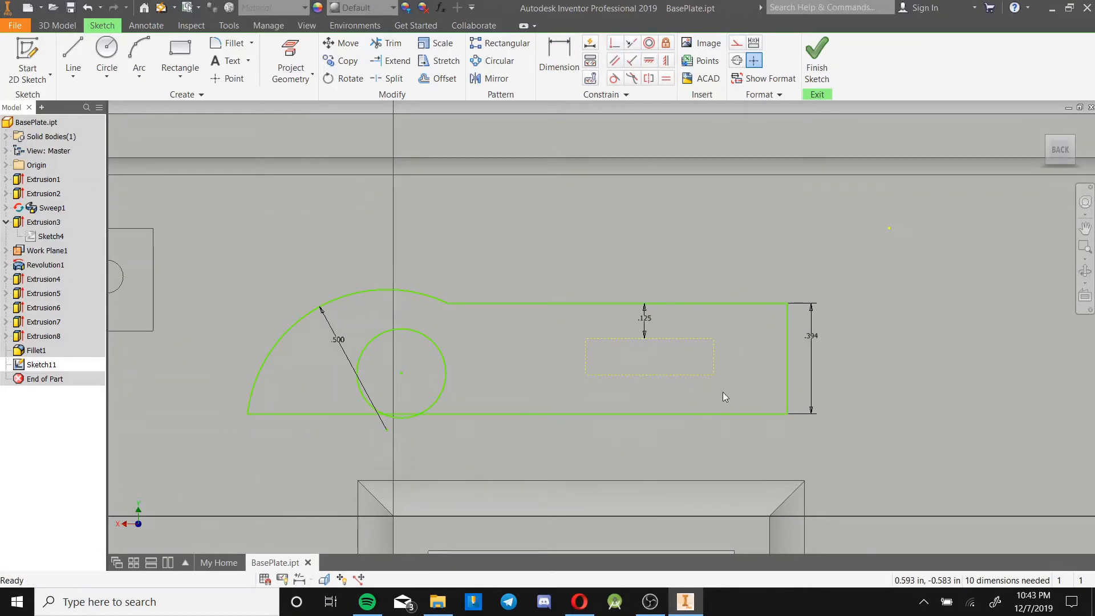
mouse_move(454, 413)
left_mouse_down()
mouse_move(455, 450)
mouse_move(459, 426)
left_mouse_up()
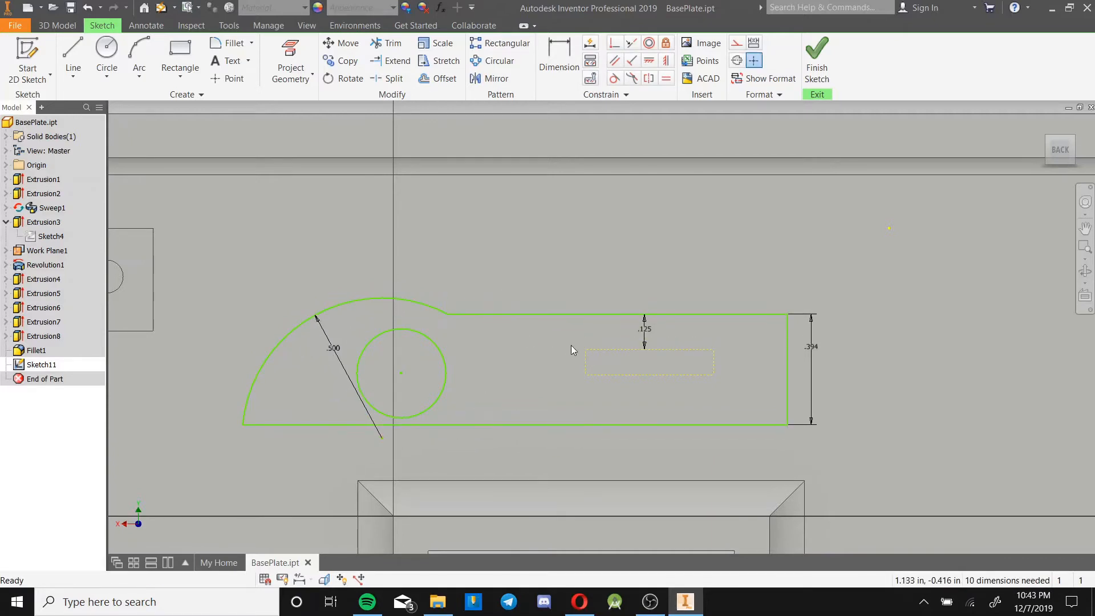
Convert all four lines of the small rectangle from construction back to normal geometry.
left_click_drag(565, 335, 730, 390)
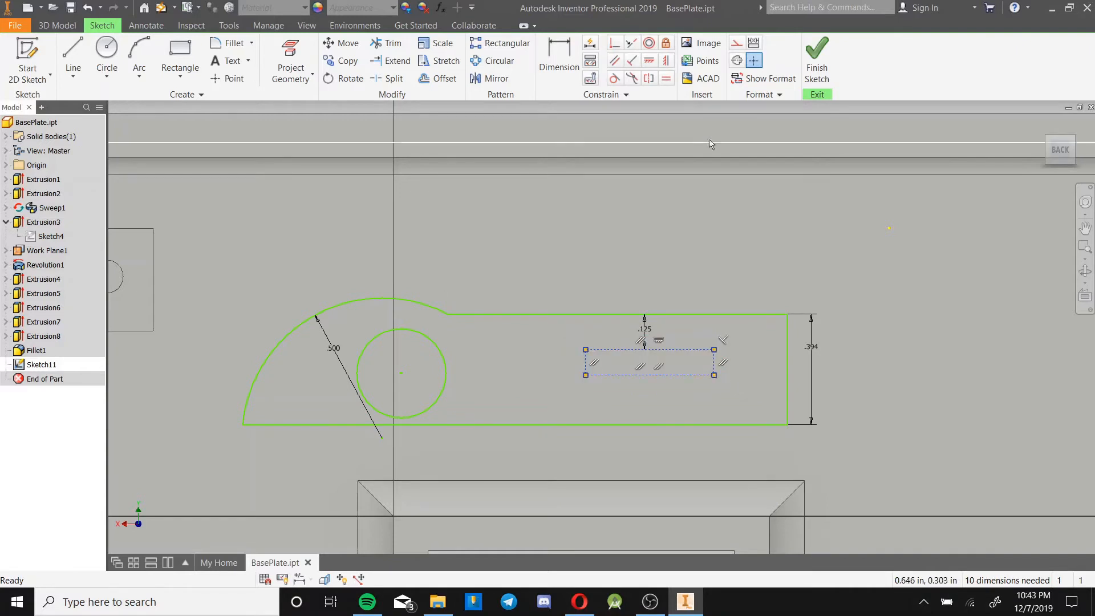
left_click(735, 45)
left_click(758, 245)
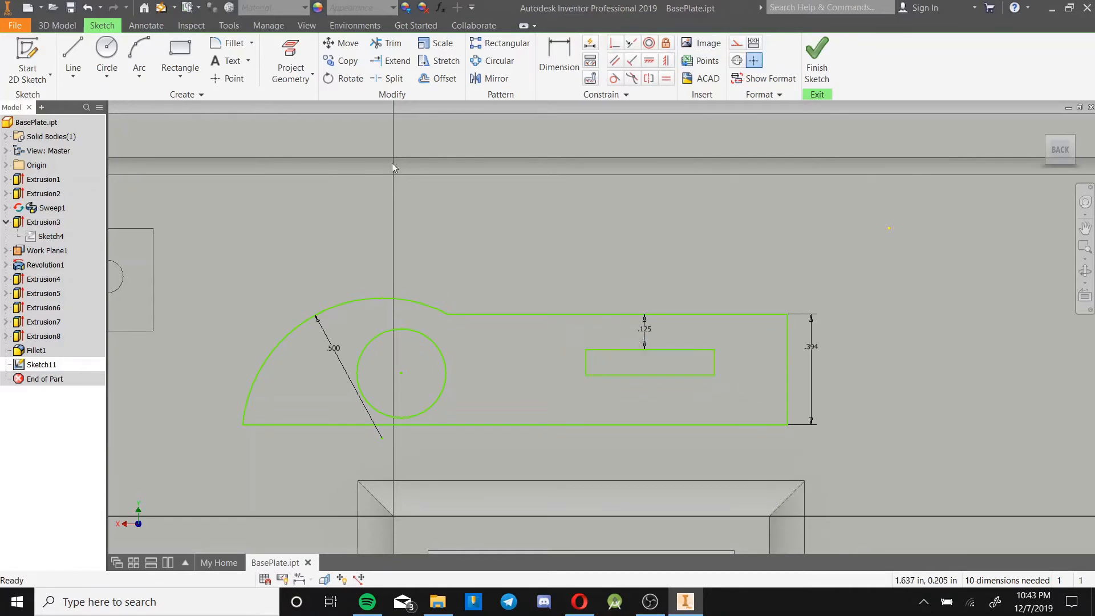
Sketch a normal line above the outline, continue it with two construction segments, and undo the drawn lines.
left_click(76, 50)
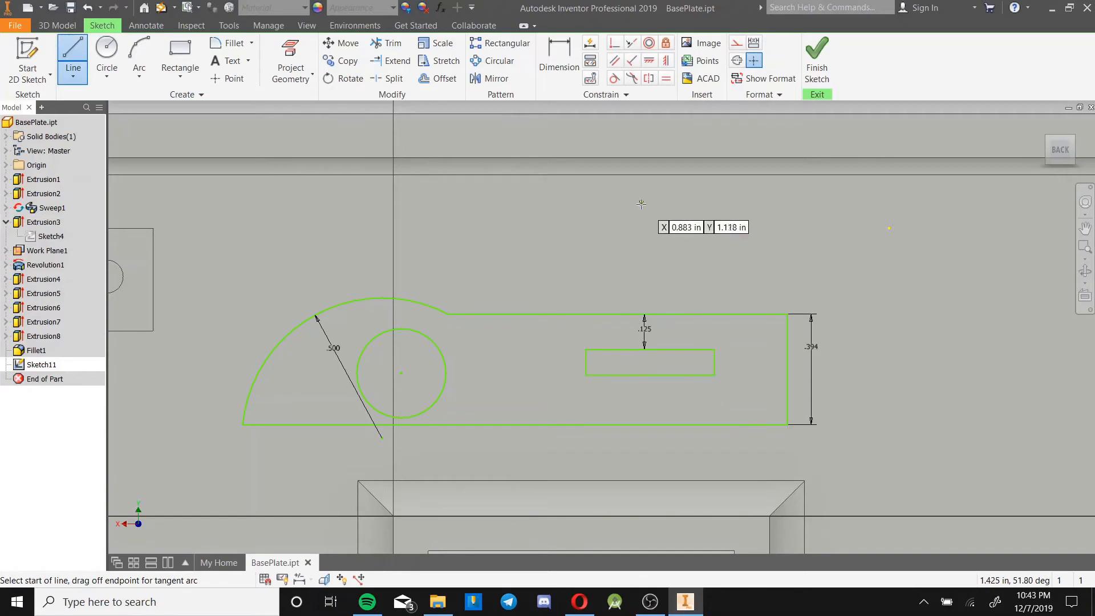
left_click(593, 234)
left_click(750, 267)
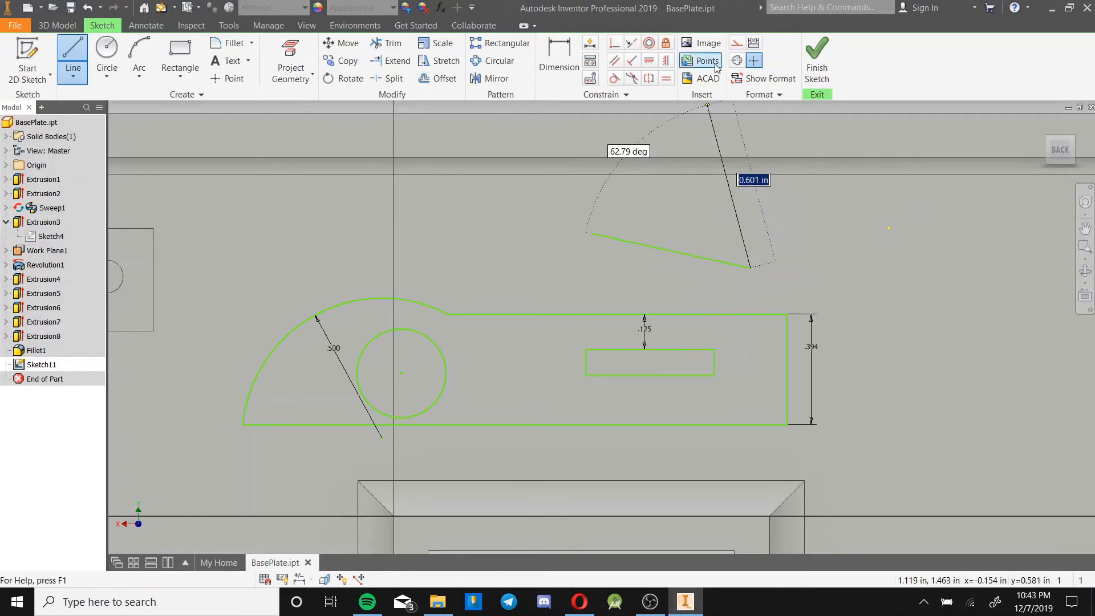
left_click(736, 46)
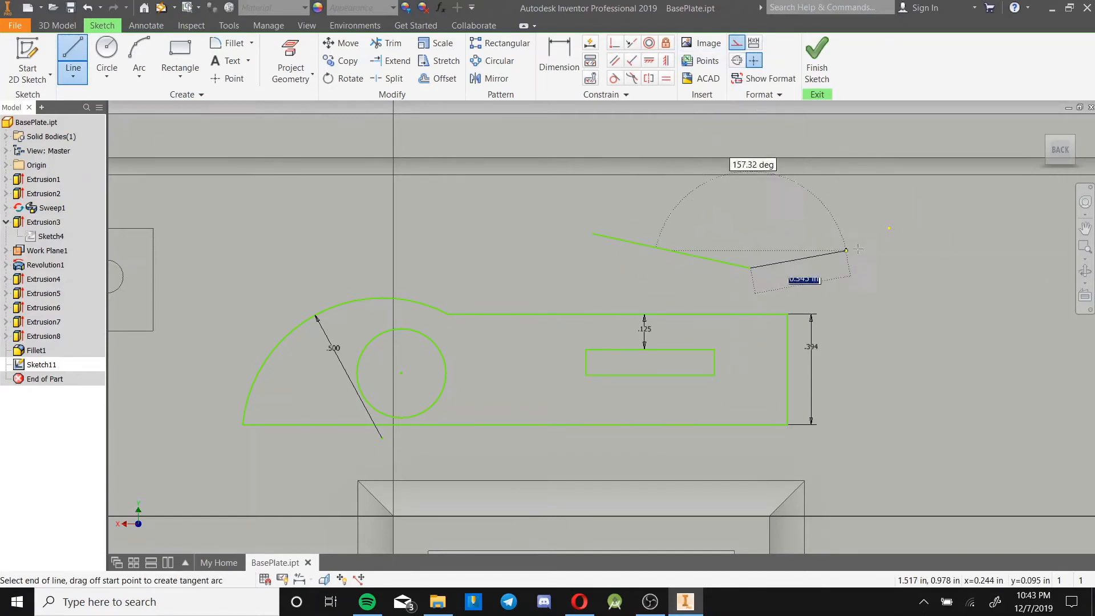
key("Escape")
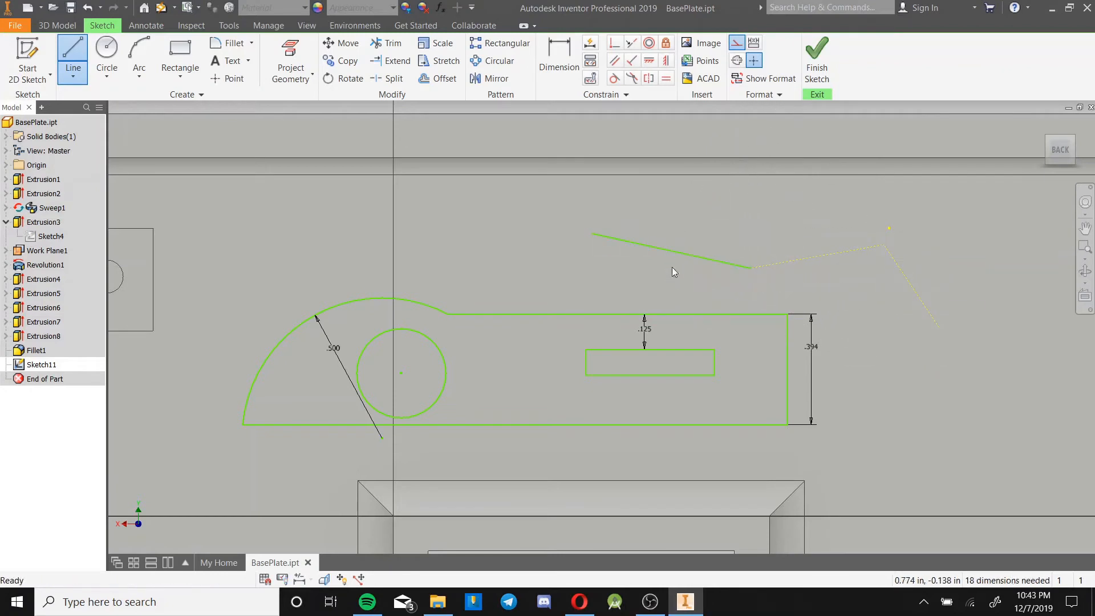
key("ctrl+z")
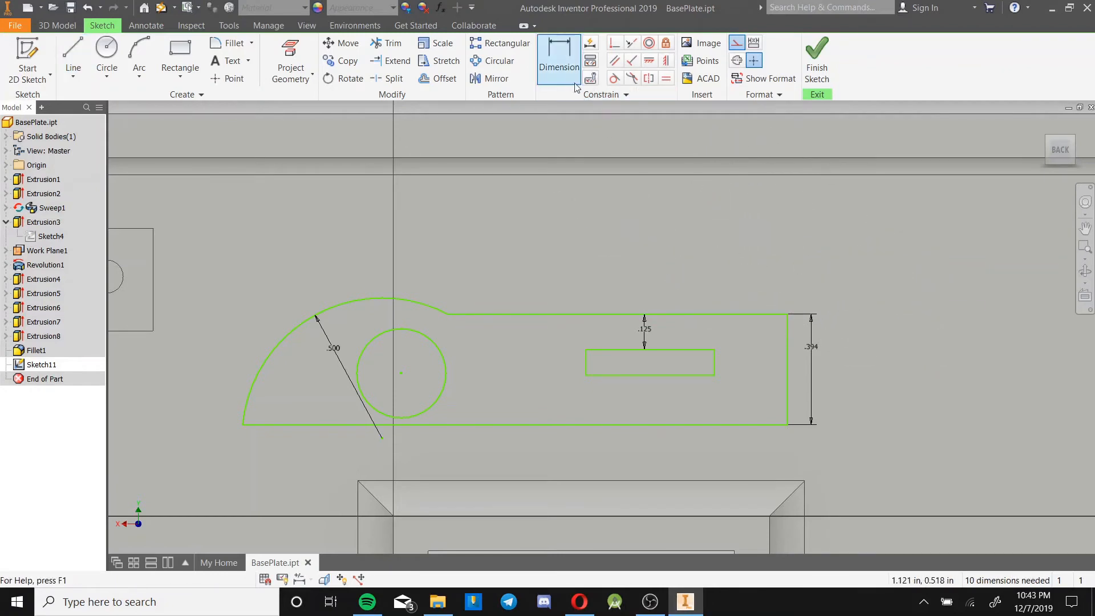
Apply a tangent constraint between the outline's arc and its upper line.
scroll(549, 244, "up", 3)
mouse_move(549, 244)
middle_mouse_down()
mouse_move(604, 200)
mouse_move(610, 228)
middle_mouse_up()
scroll(611, 228, "down", 3)
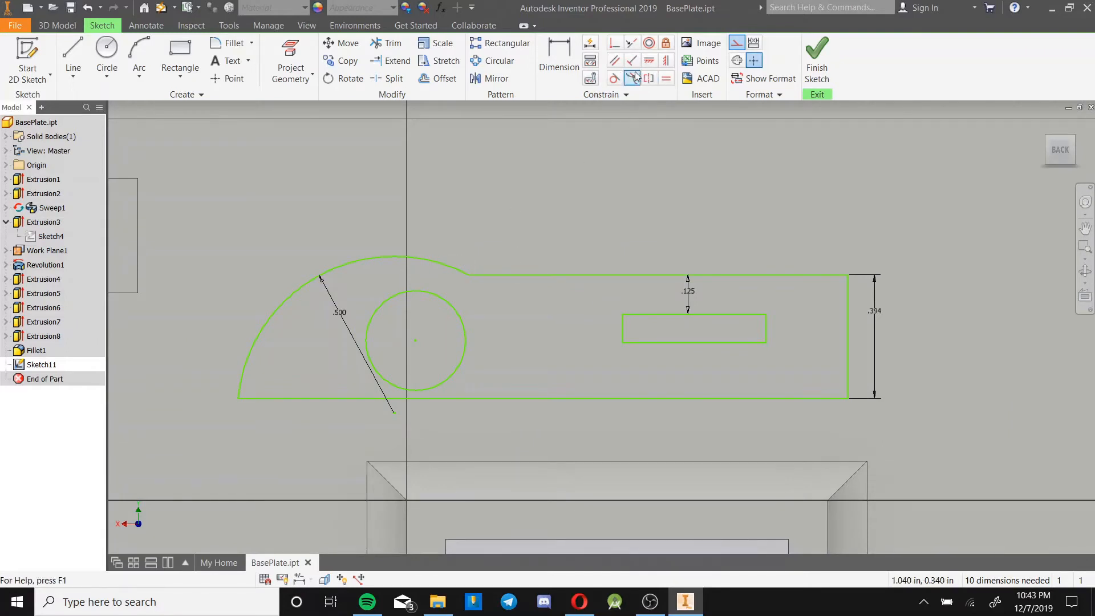
left_click(614, 78)
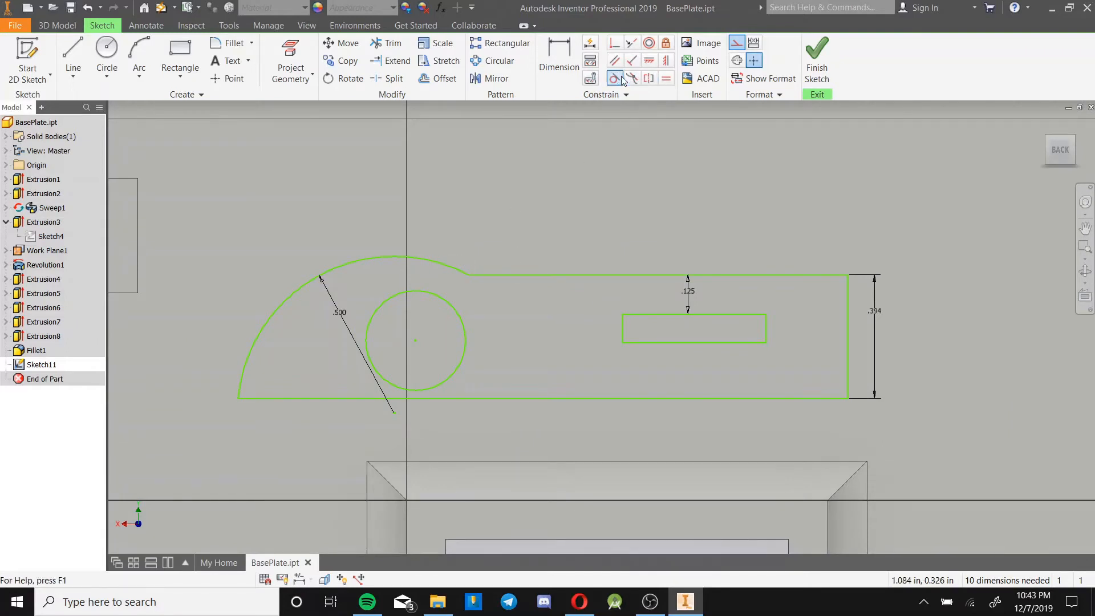
left_click(461, 271)
left_click(489, 275)
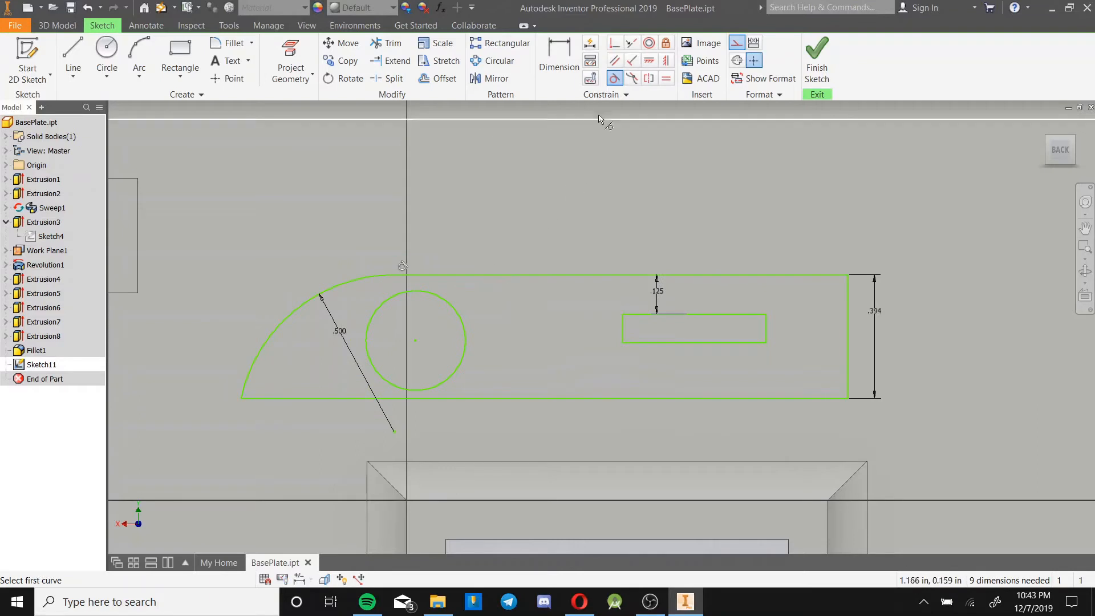
Try twice to make the arc's center point coincident with the outline's lower line.
left_click(614, 43)
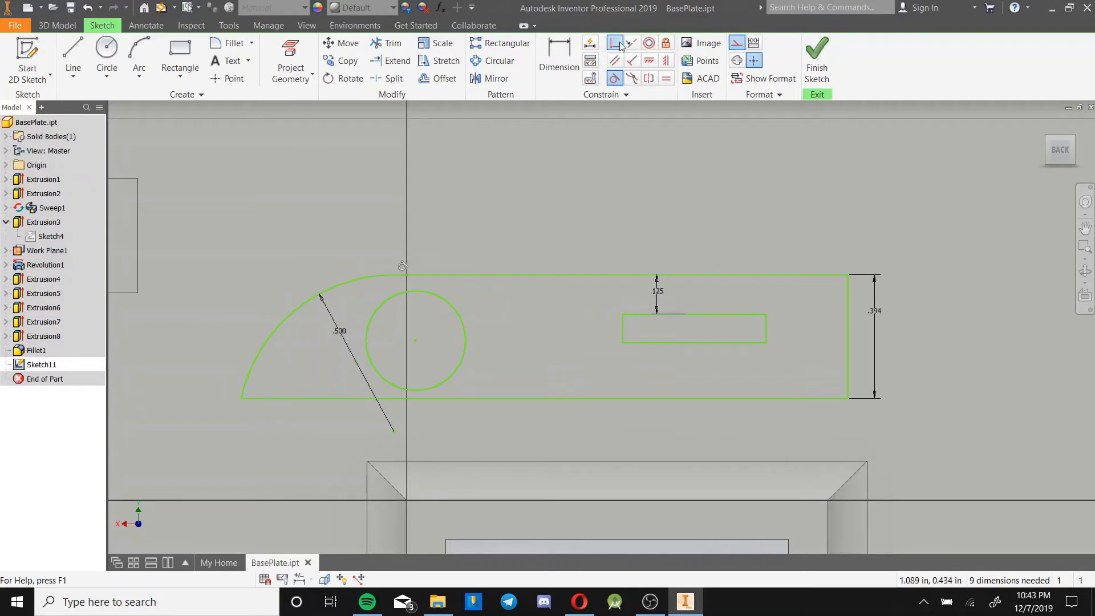
left_click(394, 432)
left_click(402, 399)
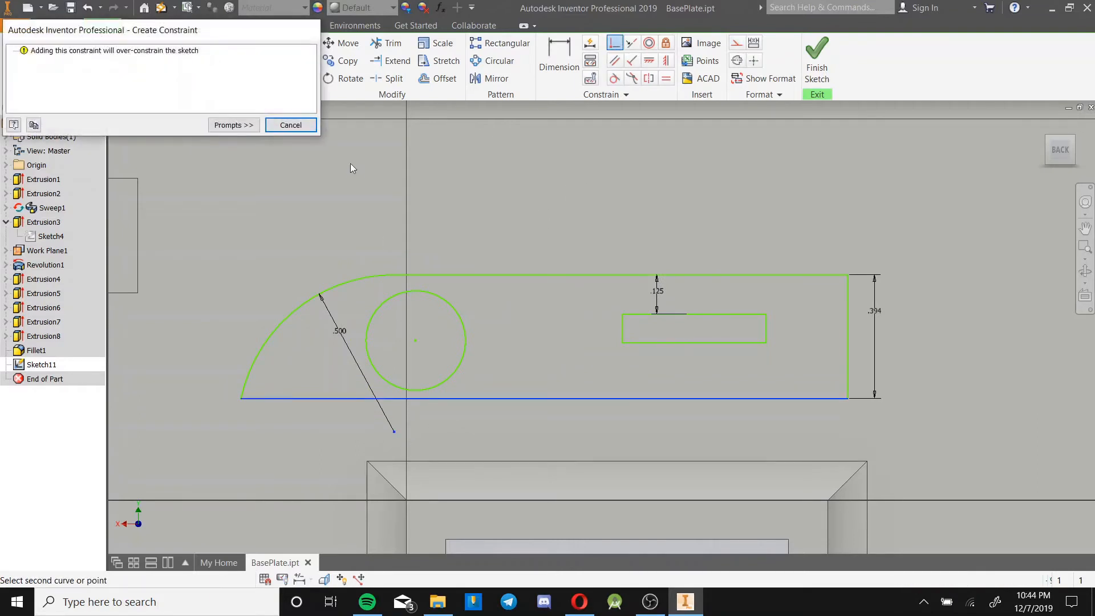
left_click(290, 125)
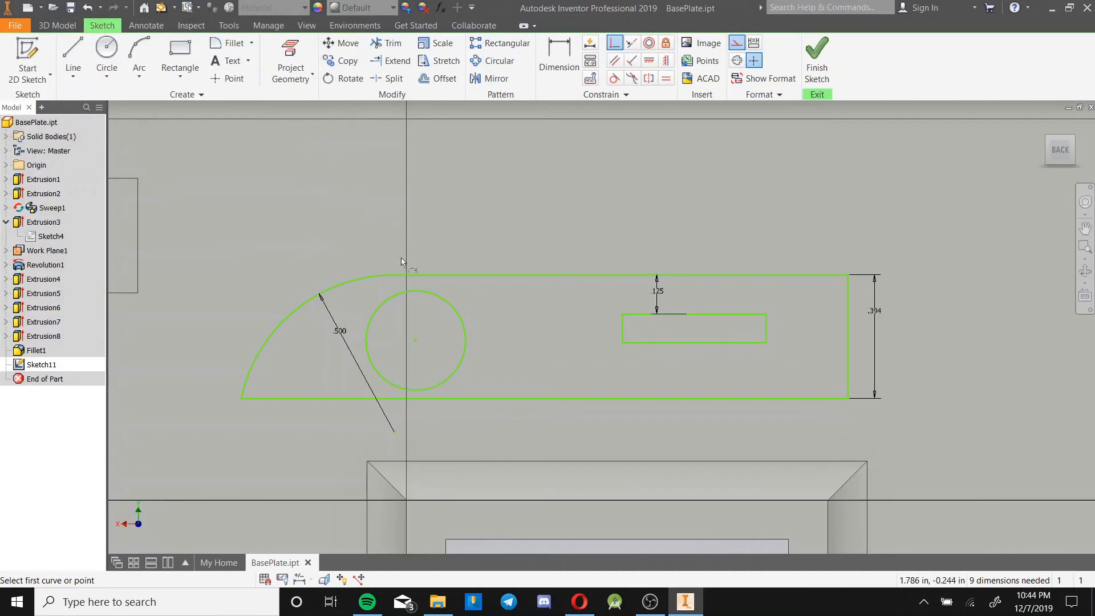
left_click(394, 432)
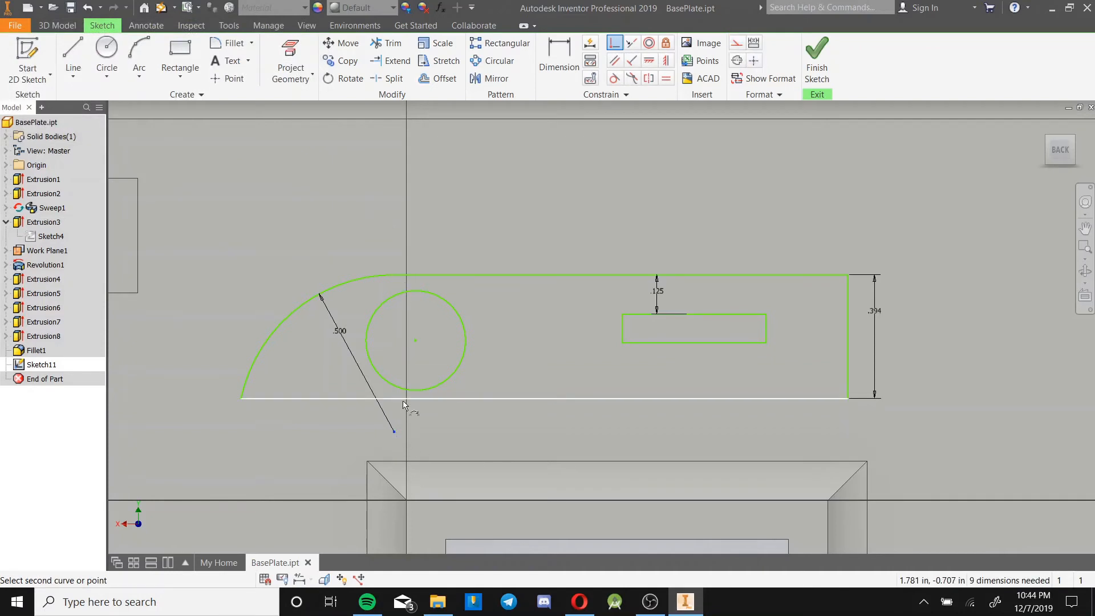
left_click(402, 400)
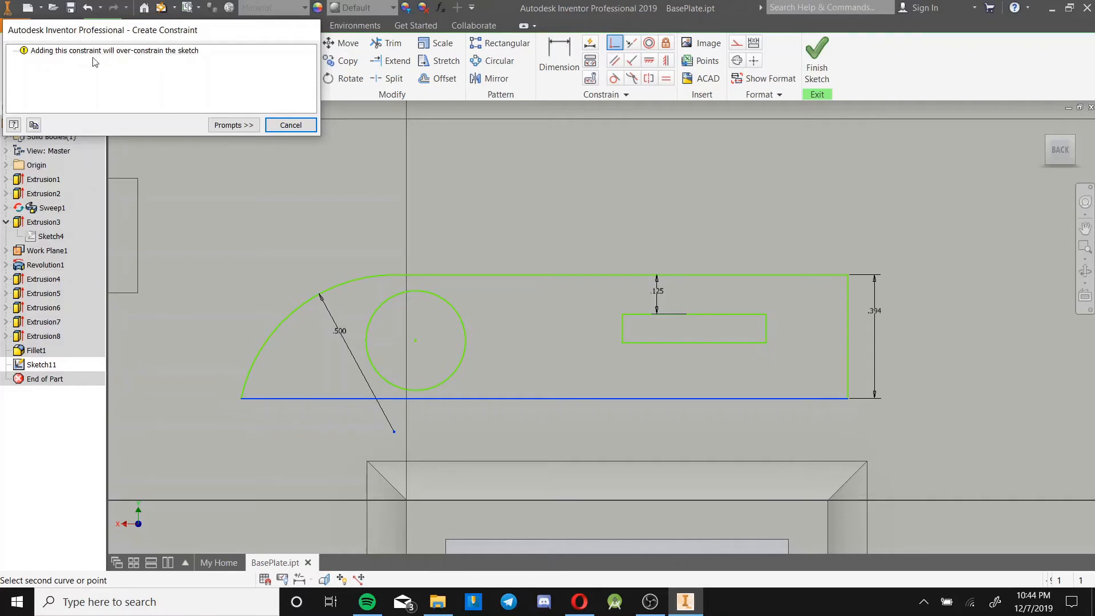
left_click(285, 126)
key("Escape")
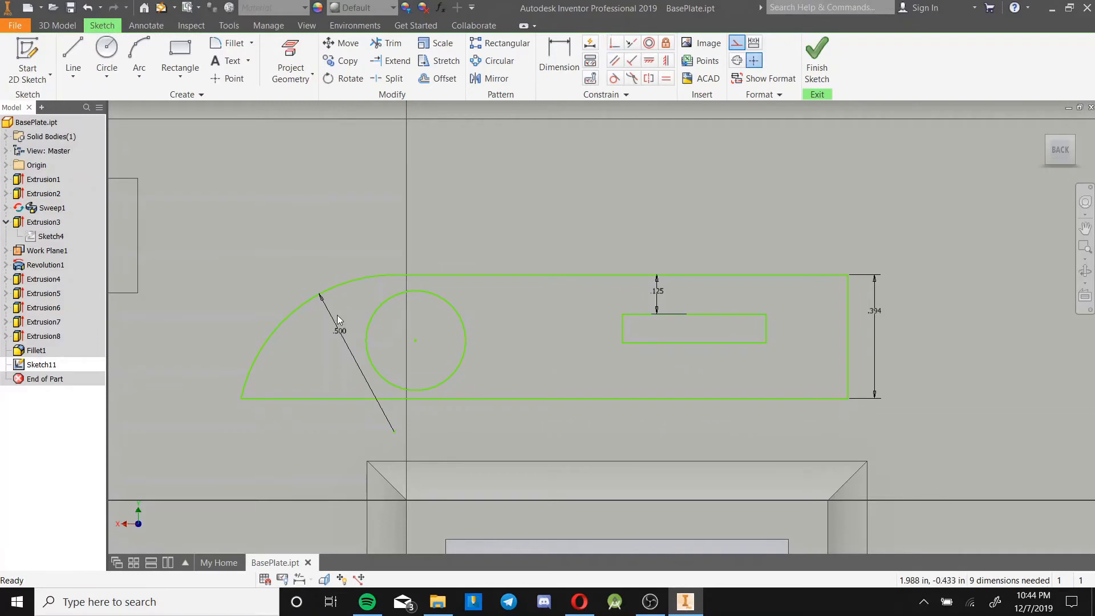
Delete the arc's radius dimension and make the arc's center point coincident with the outline's lower line.
left_click(342, 335)
key("Delete")
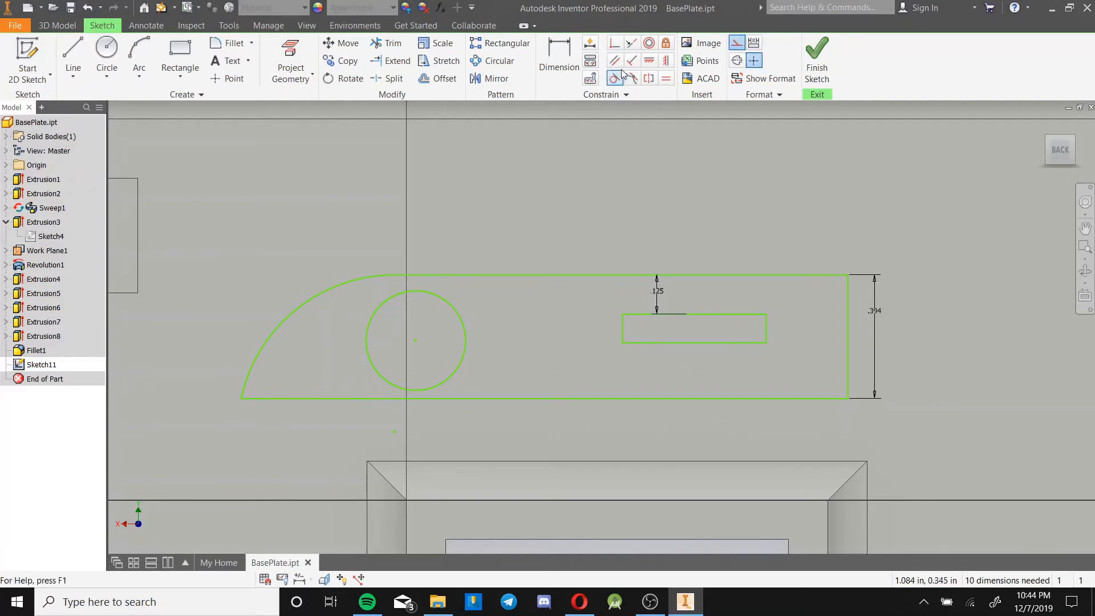
left_click(615, 43)
left_click(394, 432)
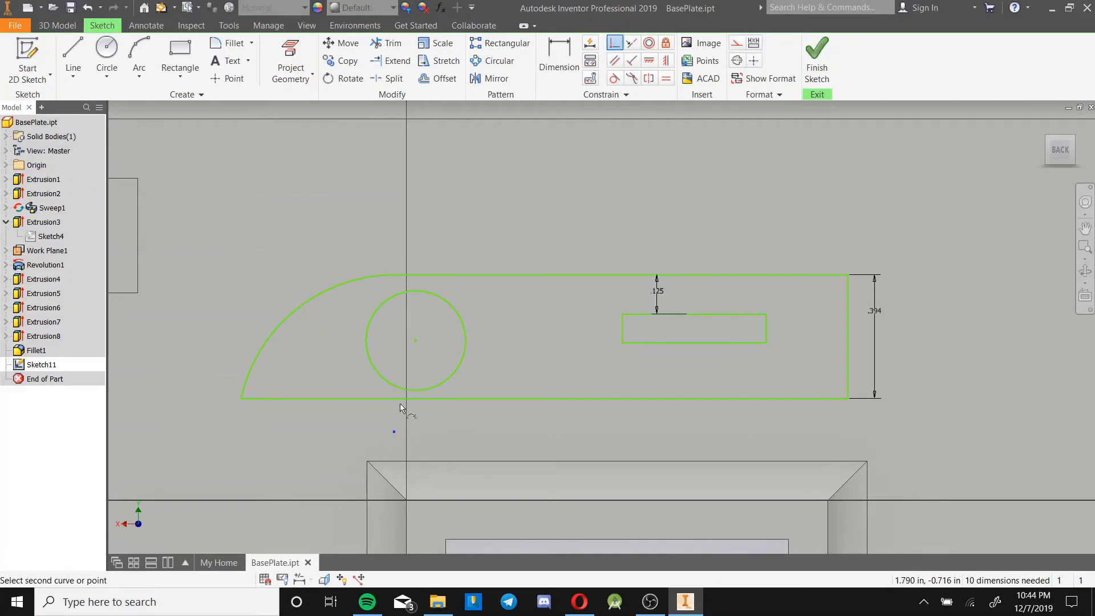
left_click(407, 399)
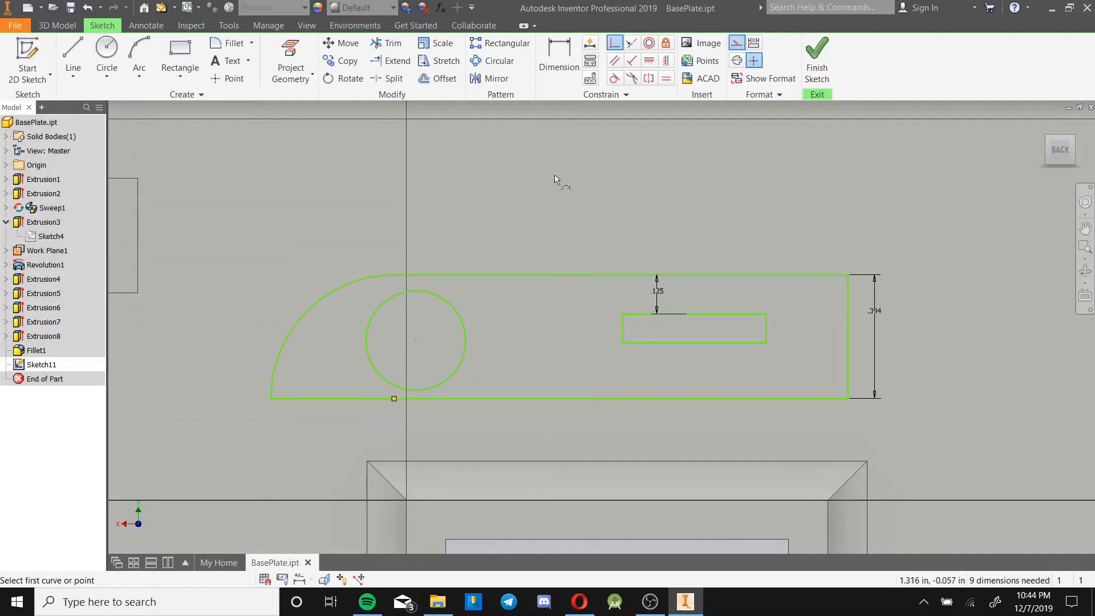
Dimension the outline's upper line to a length of 2 in.
key("d")
left_click(494, 276)
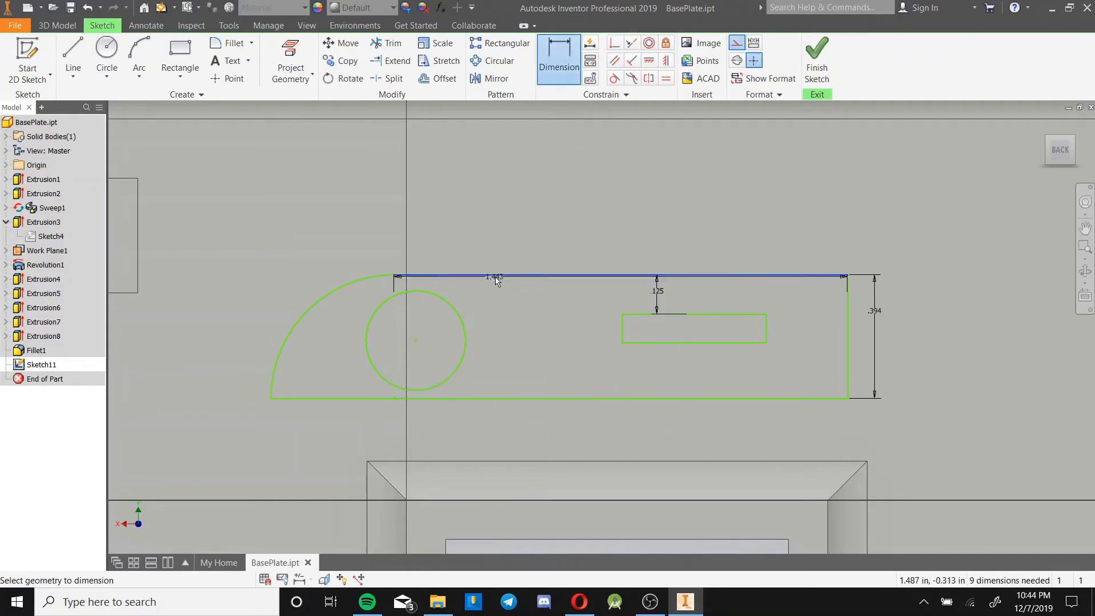
left_click(500, 248)
type("2")
key("Return")
Make the circle tangent to both the outline's lower line and its upper line.
middle_click_drag(524, 248, 651, 240)
left_click(615, 79)
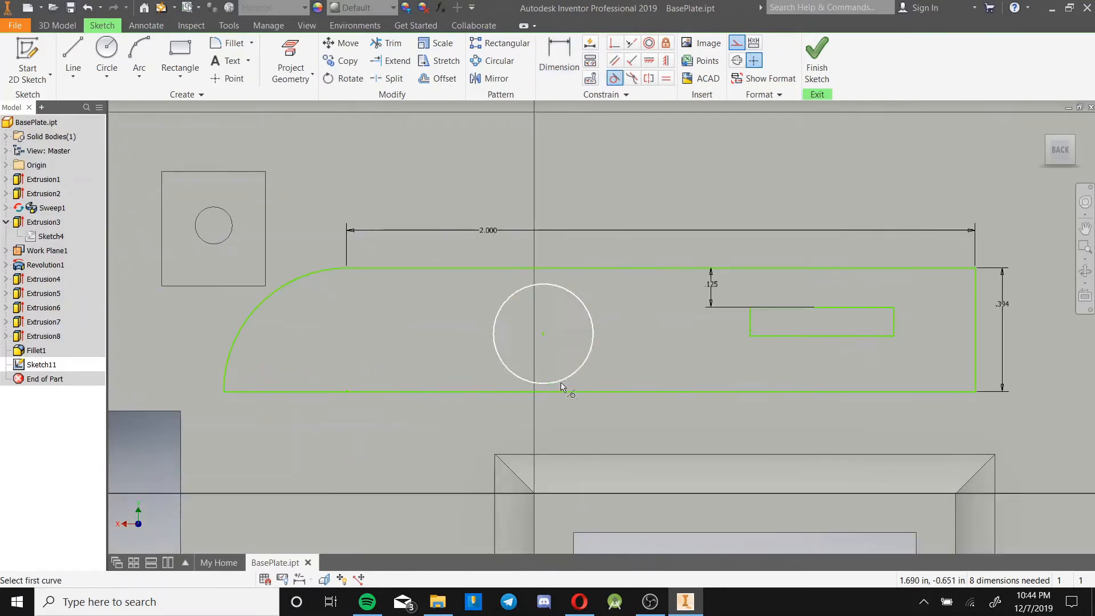
left_click(561, 379)
left_click(562, 391)
left_click(551, 269)
Align the circle's center vertically with the midpoint of the small rectangle's upper line.
left_click(665, 61)
left_click(542, 329)
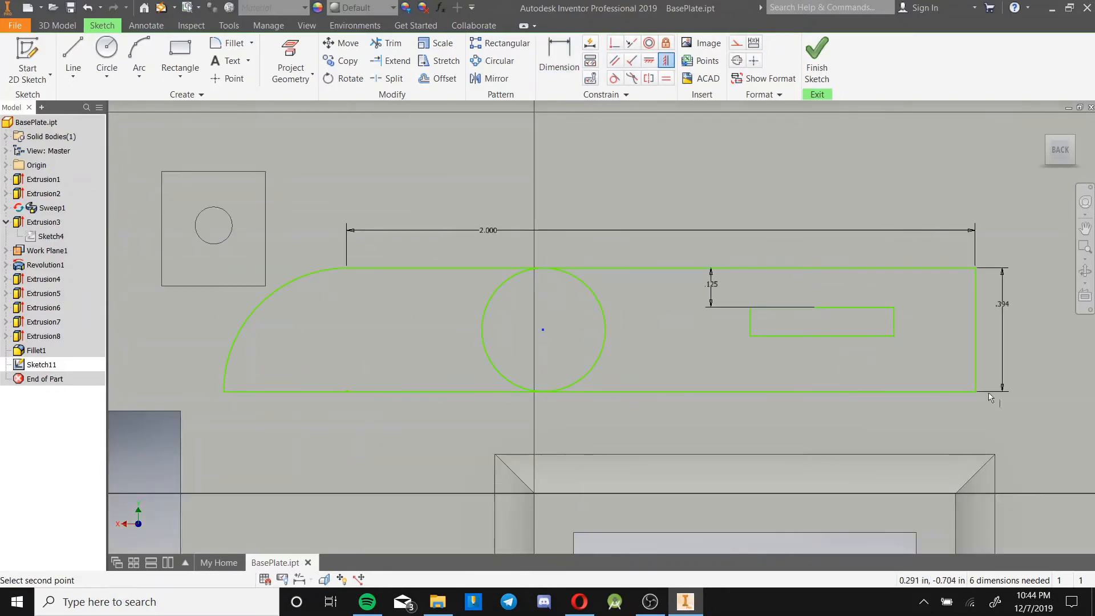
left_click(822, 308)
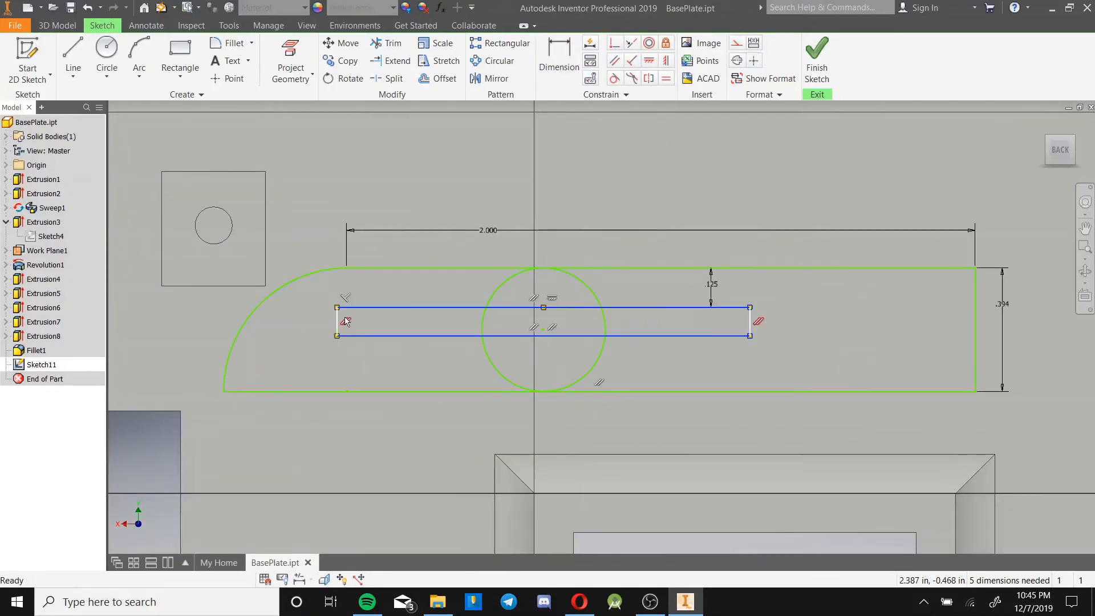
Project the square boss's side edge into the sketch and make the outline's arc-to-upper-line corner coincident with that edge's lower end.
scroll(219, 321, "down", 2)
left_click(290, 60)
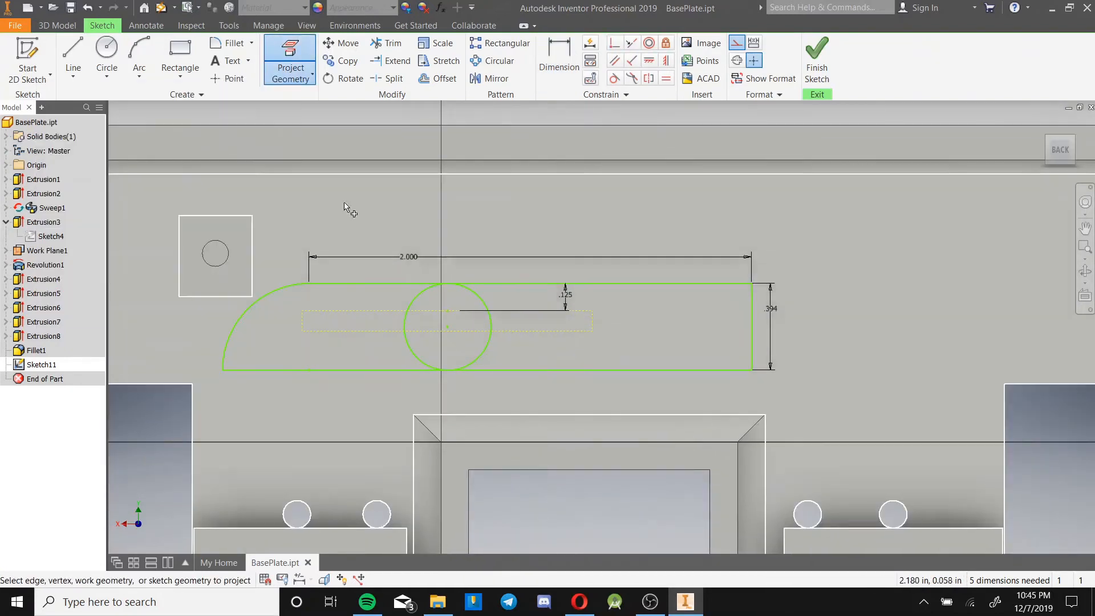
left_click(251, 247)
left_click(614, 42)
left_click(308, 283)
left_click(252, 296)
middle_click_drag(341, 223, 425, 220)
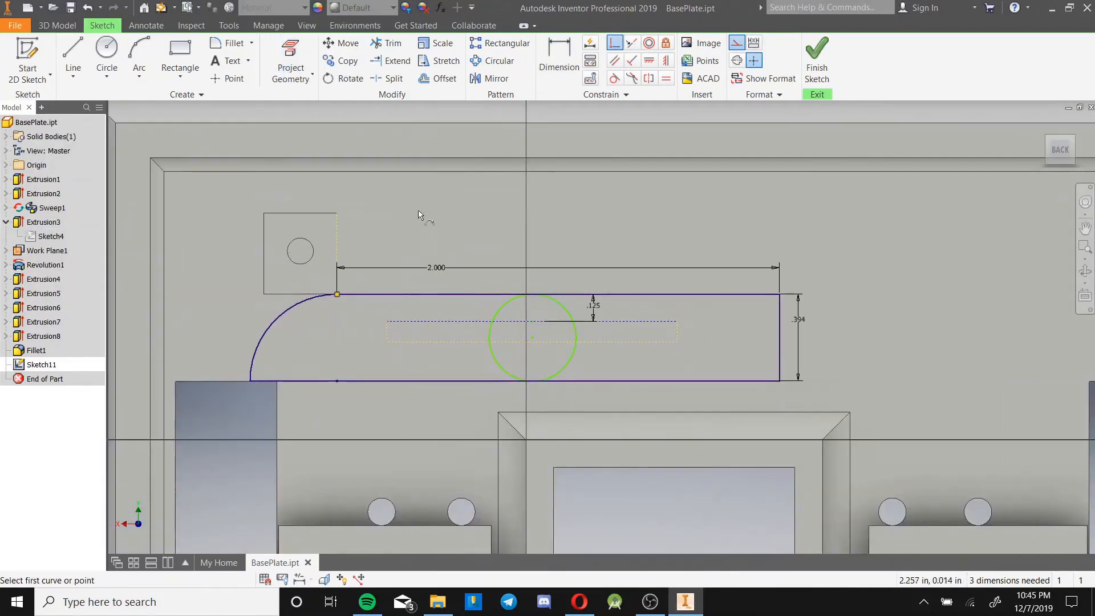
Align the circle's center vertically with the midpoint of the outline's lower line.
left_click(665, 60)
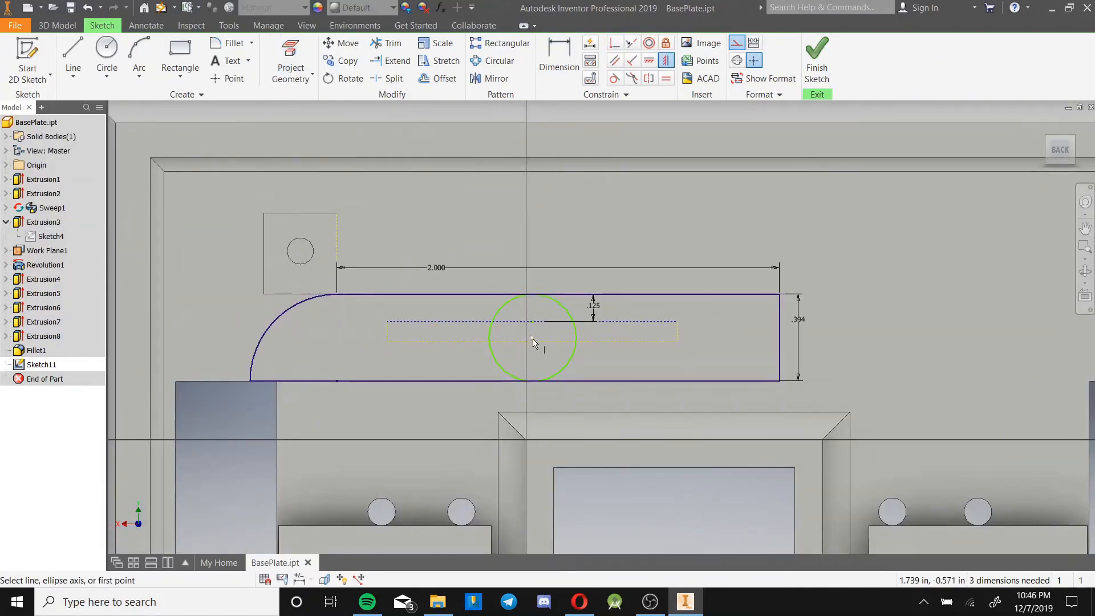
left_click(532, 337)
left_click(515, 381)
Finish the sketch and extrude the outline profile around the circle as a cut with All extents.
scroll(748, 179, "down", 3)
left_click(816, 60)
left_click(73, 57)
left_click(210, 271)
left_click(493, 300)
left_click(276, 249)
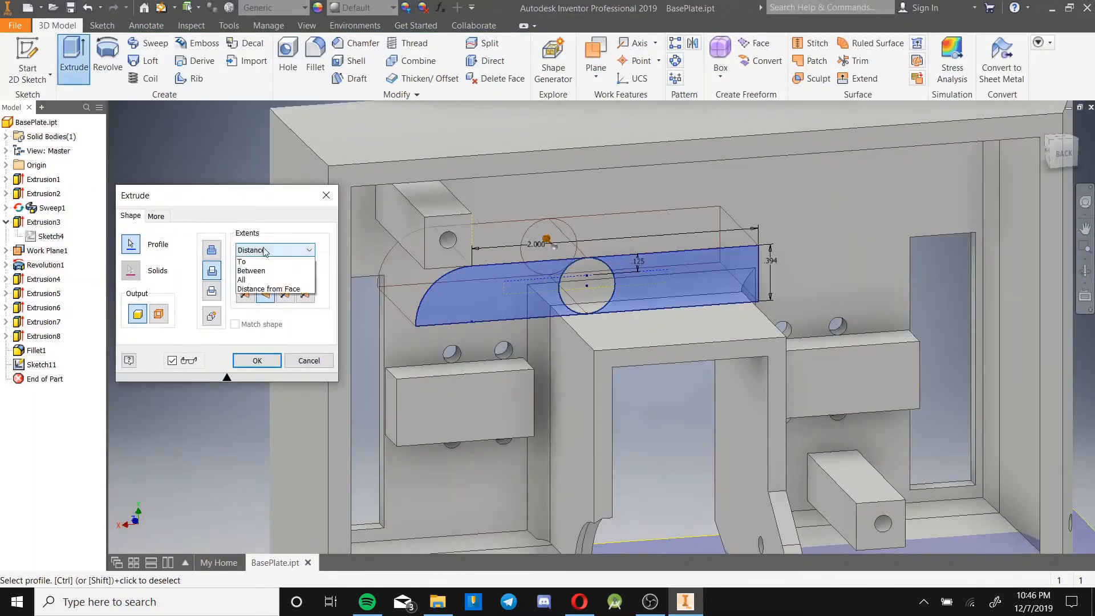
left_click(254, 279)
left_click(257, 360)
Edit the extrusion as a join and set its extents to To, ending at the plate's wall behind the profile.
double_click(43, 364)
left_click(276, 249)
left_click(254, 279)
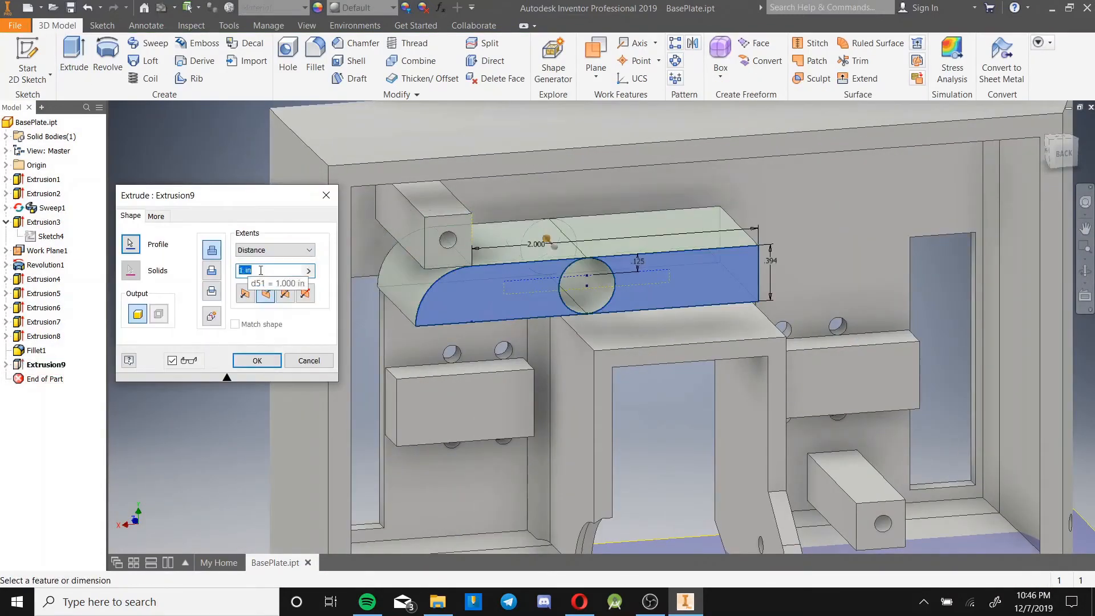
left_click(549, 222)
left_click(258, 360)
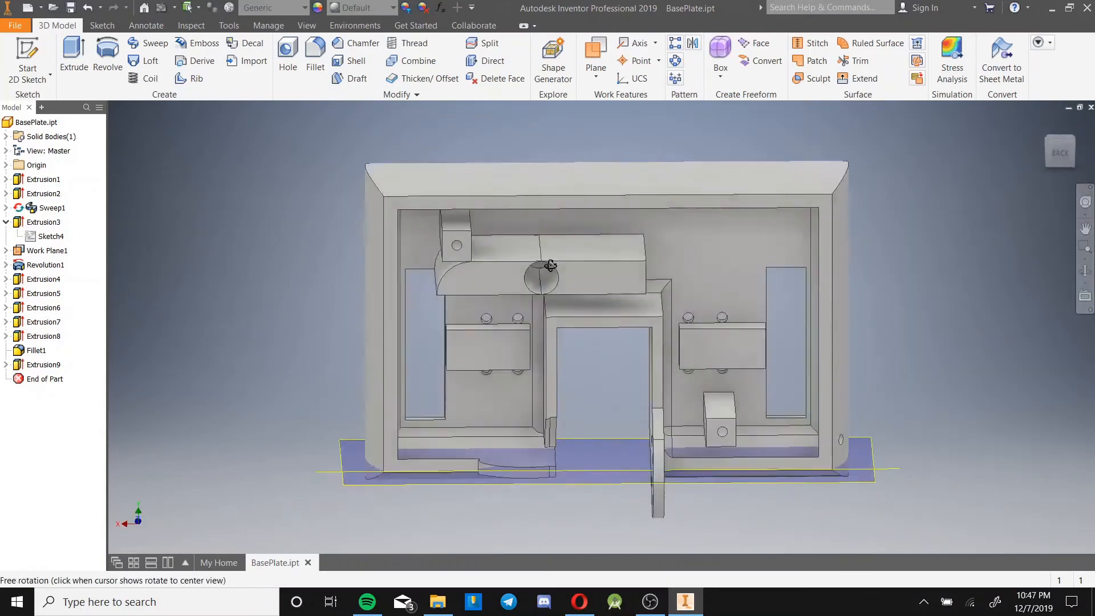
Delete the new extrusion of the outline profile while keeping its sketch.
left_click(44, 364)
key("Delete")
left_click(152, 173)
Revolve the outline profile with Full extents about its straight end line as a joined solid.
left_click(107, 57)
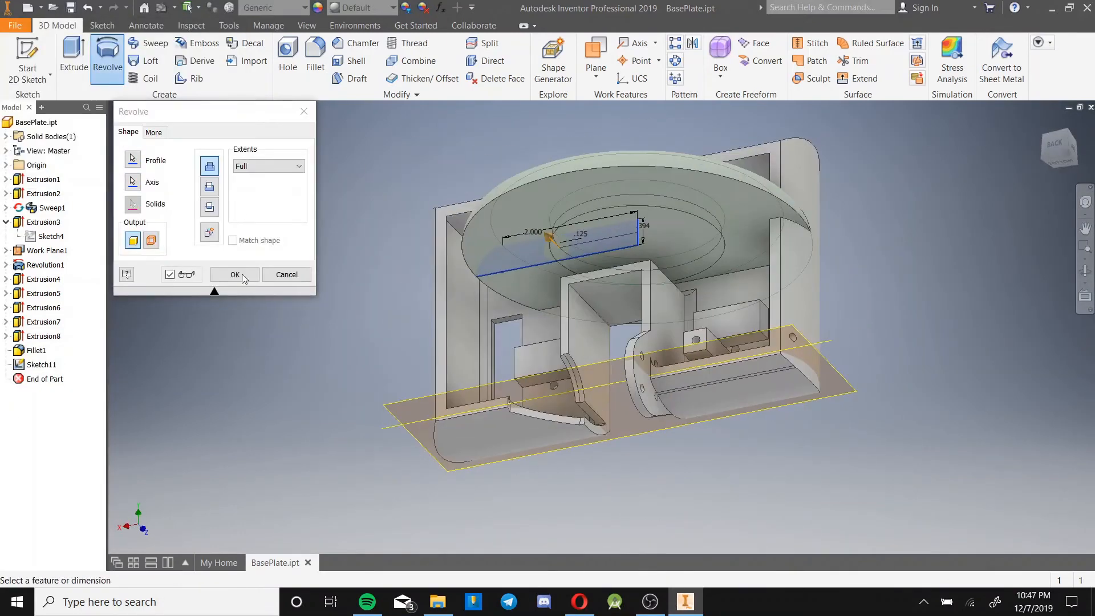
left_click(237, 273)
left_click(288, 57)
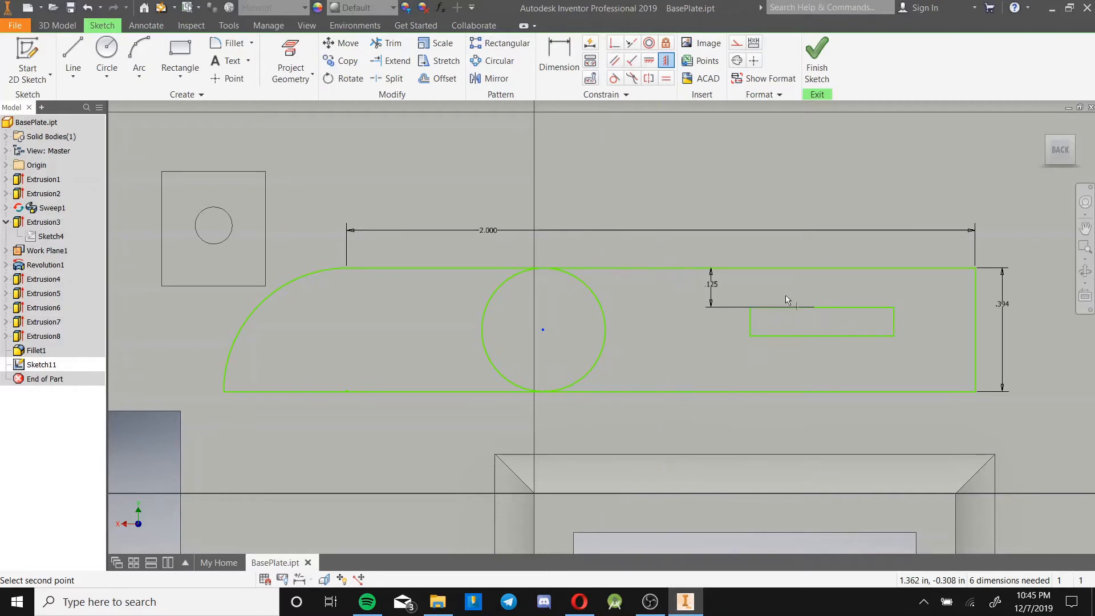
Align the circle's center vertically with the midpoint of the small rectangle's upper line and convert the rectangle to construction geometry.
left_click(823, 308)
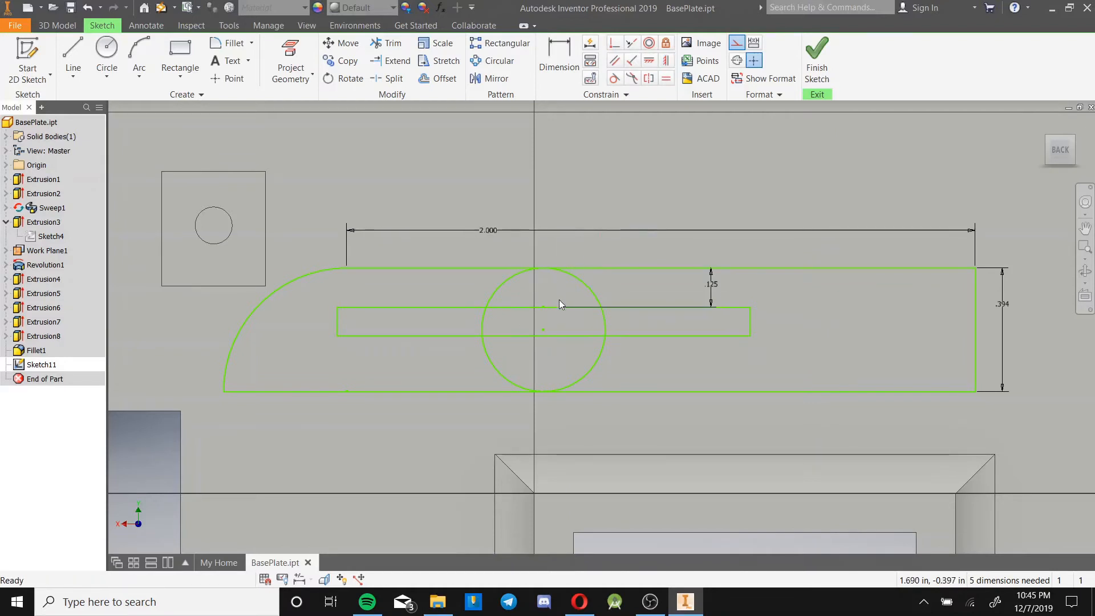
left_click(741, 319)
left_click(737, 43)
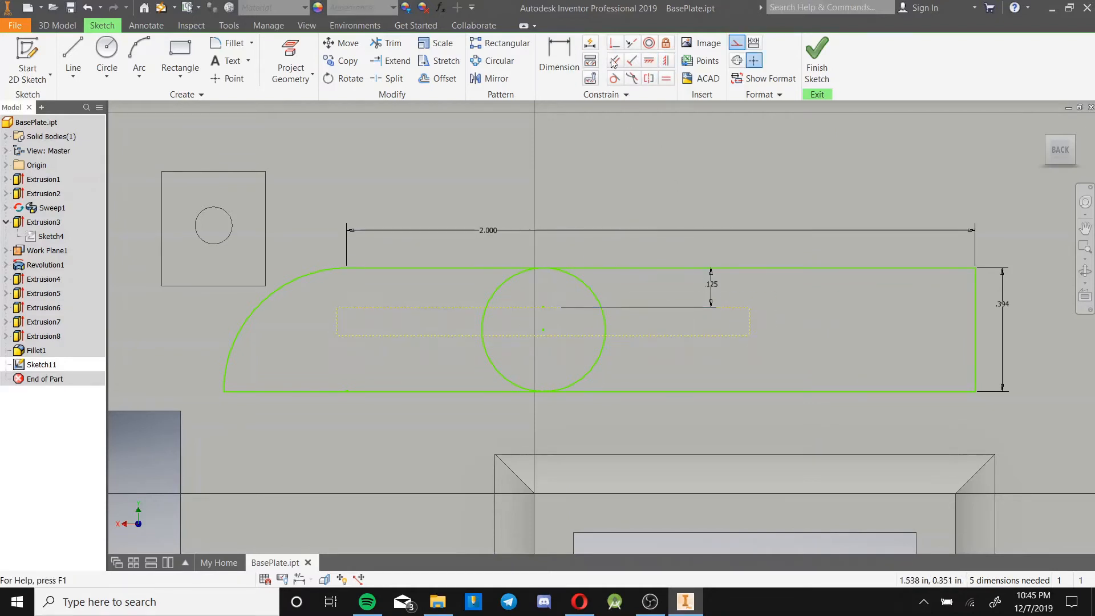
Project the square boss's side edge and make the outline's arc-to-upper-line corner coincident with its lower end.
key("d")
scroll(614, 269, "down", 2)
key("p")
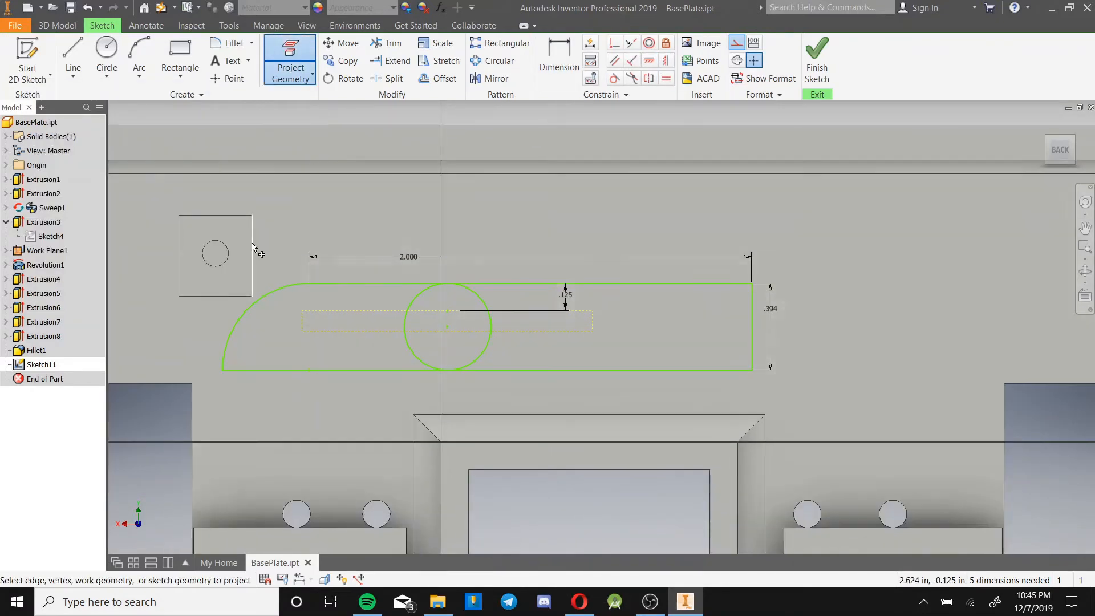
key("Escape")
left_click(613, 45)
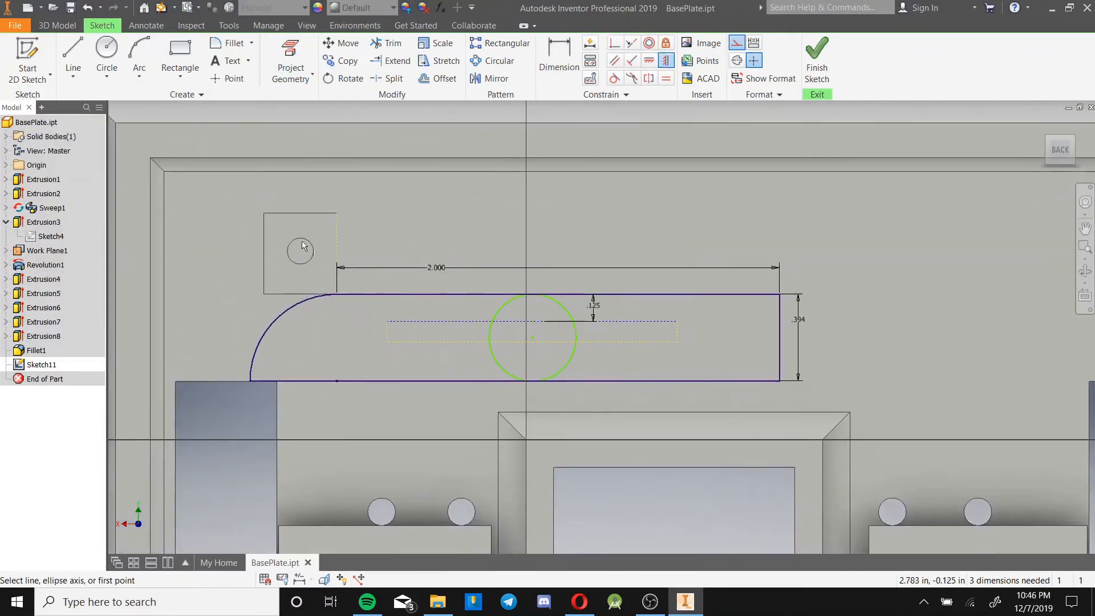
Align the circle's center vertically with the midpoint of the outline's lower line.
left_click(513, 380)
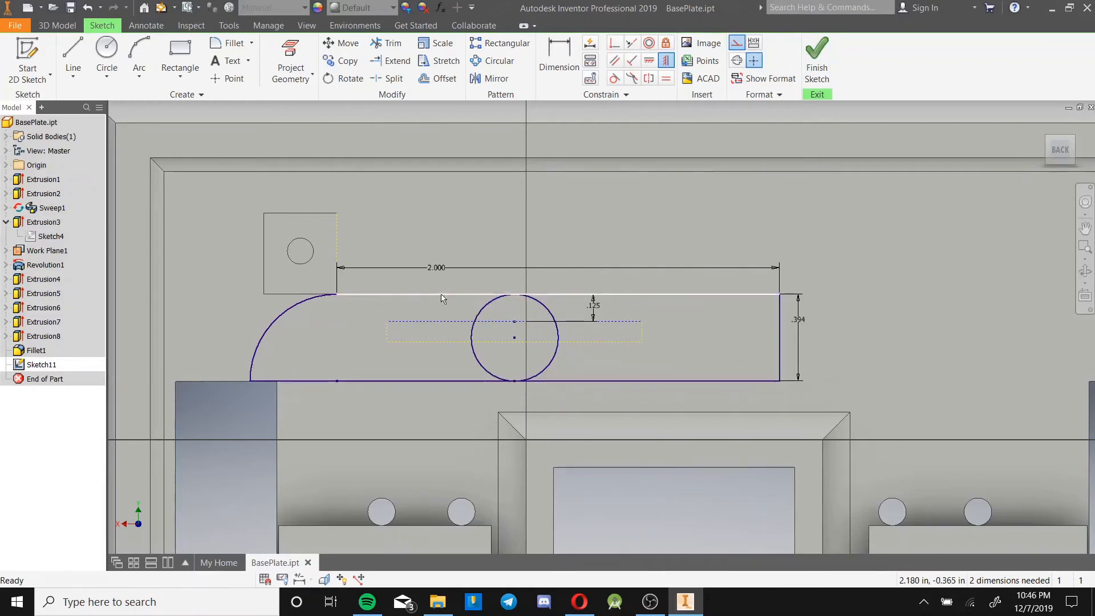
key("Escape")
Extrude the outline profile around the circle as a cut.
scroll(322, 470, "up", 1)
key("e")
key("Return")
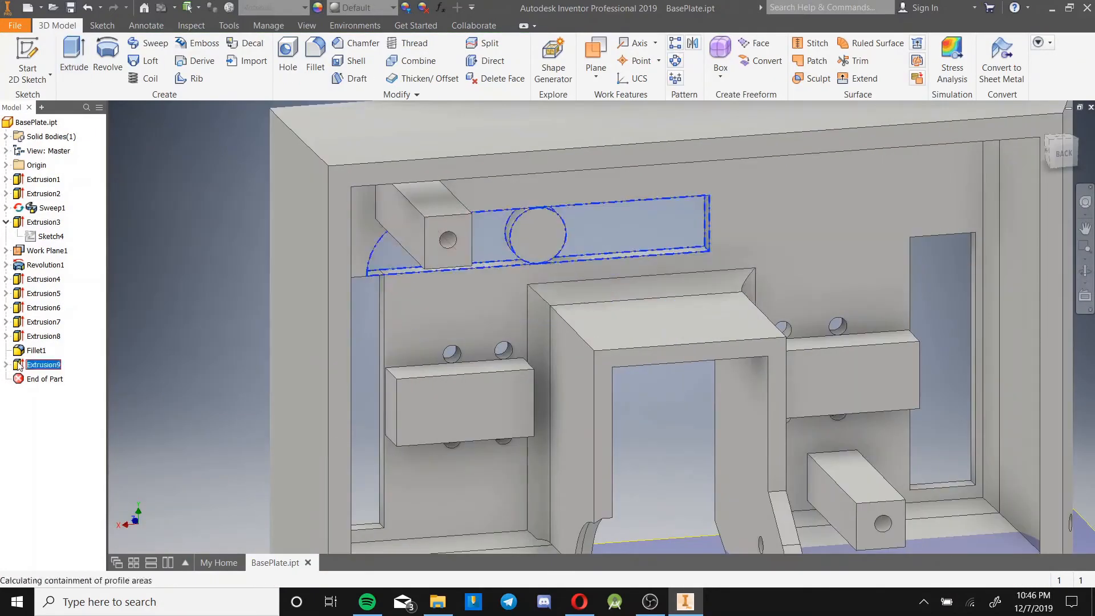
Edit the extrusion as a join and set its extents to To.
double_click(17, 365)
left_click(274, 250)
left_click(262, 281)
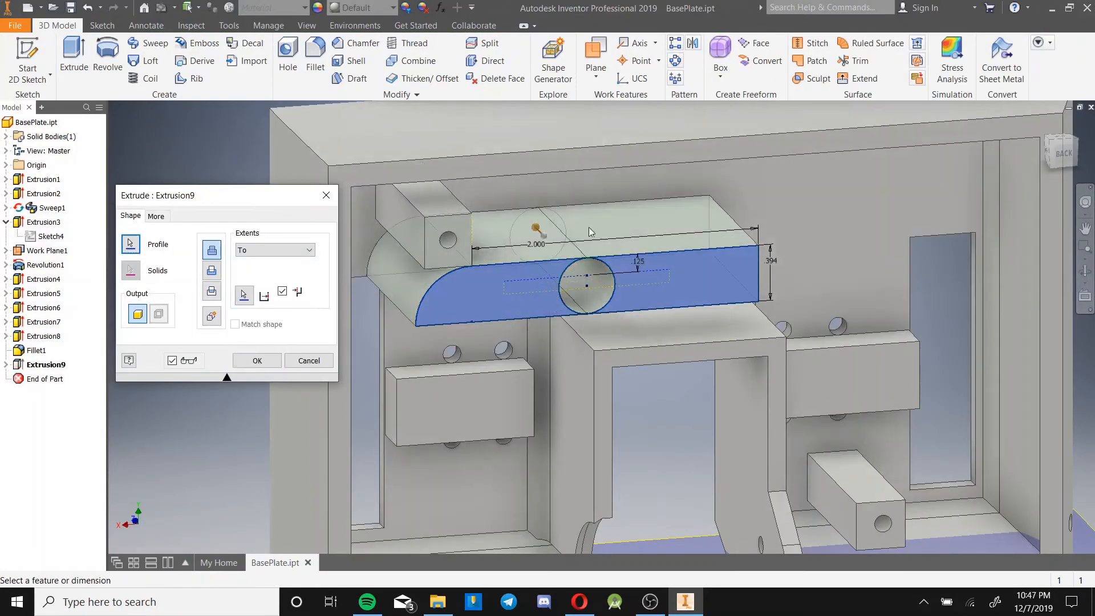
left_click(256, 360)
Delete the joined extrusion made from the outline profile.
scroll(485, 284, "down", 3)
middle_click_drag(485, 284, 525, 286, "shift")
right_click(20, 365)
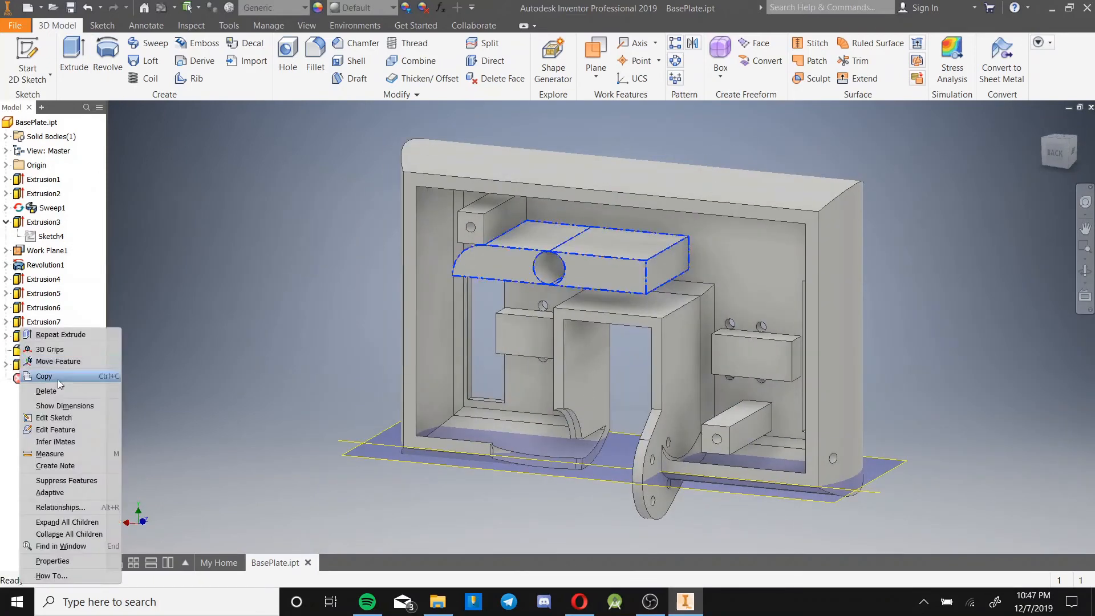
left_click(48, 391)
left_click(140, 181)
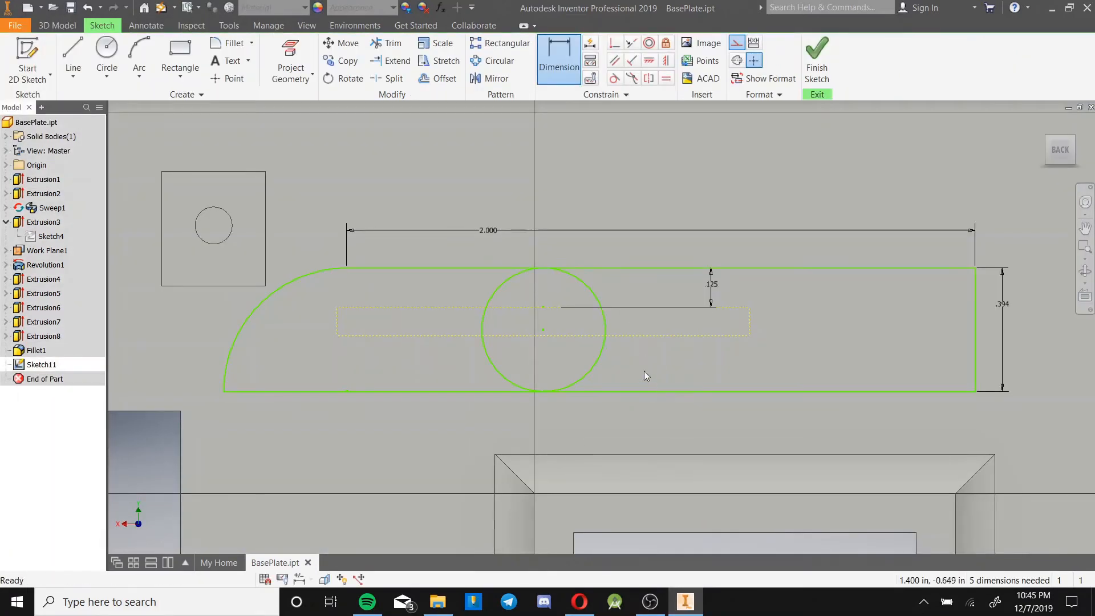
Project the square boss's side edge nearest the outline's upper line into the sketch.
scroll(533, 337, "down", 3)
key("Escape")
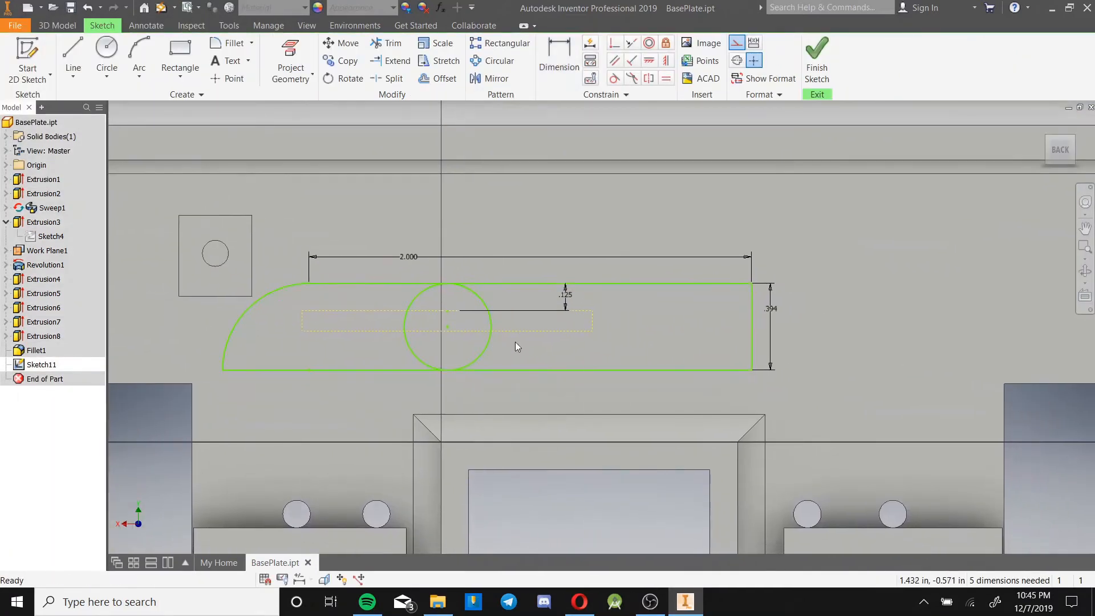
left_click(286, 52)
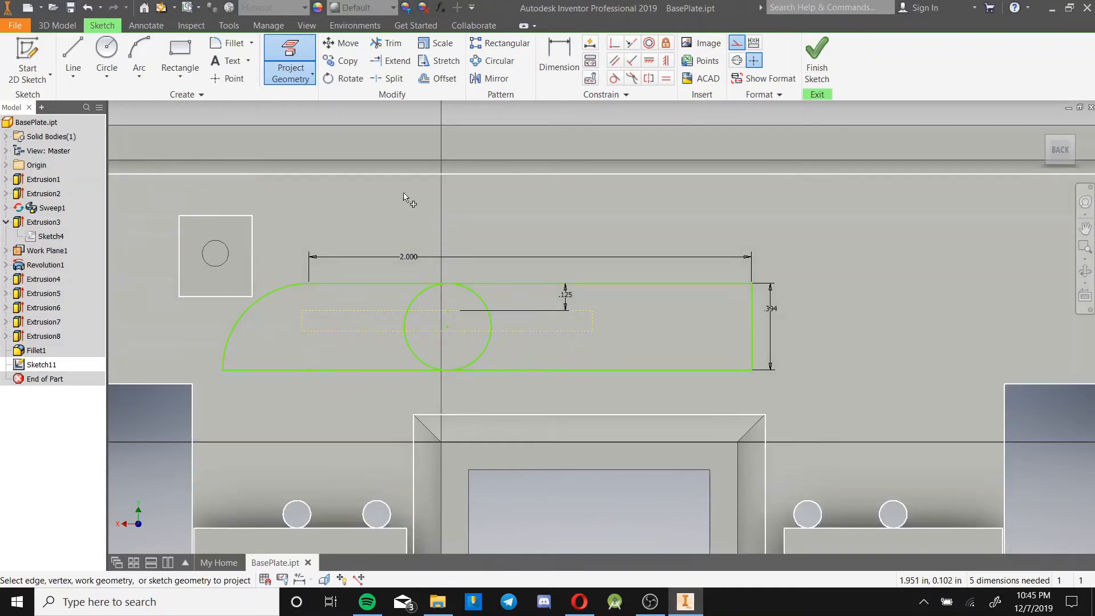
key("Escape")
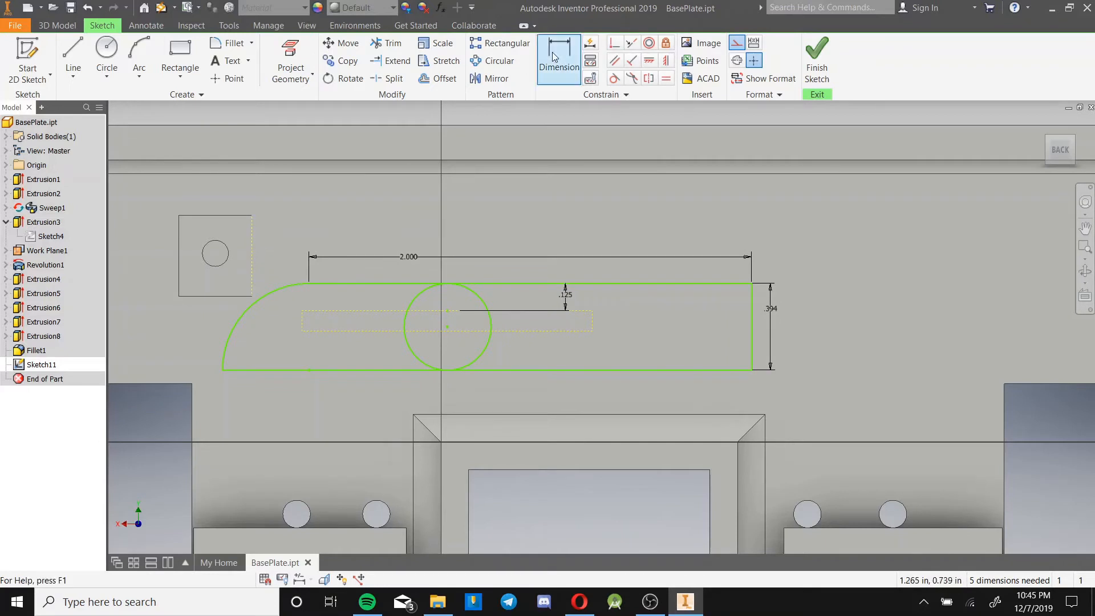
Make the outline's arc-to-upper-line corner coincident with the projected boss edge and with that edge's lower end.
left_click(614, 43)
left_click(309, 284)
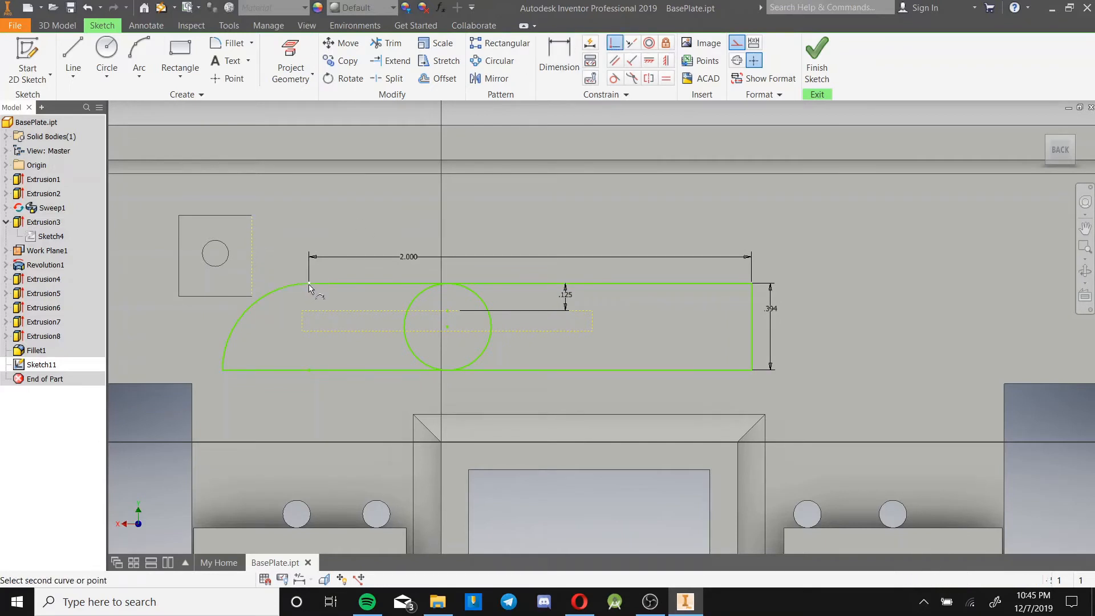
left_click(263, 268)
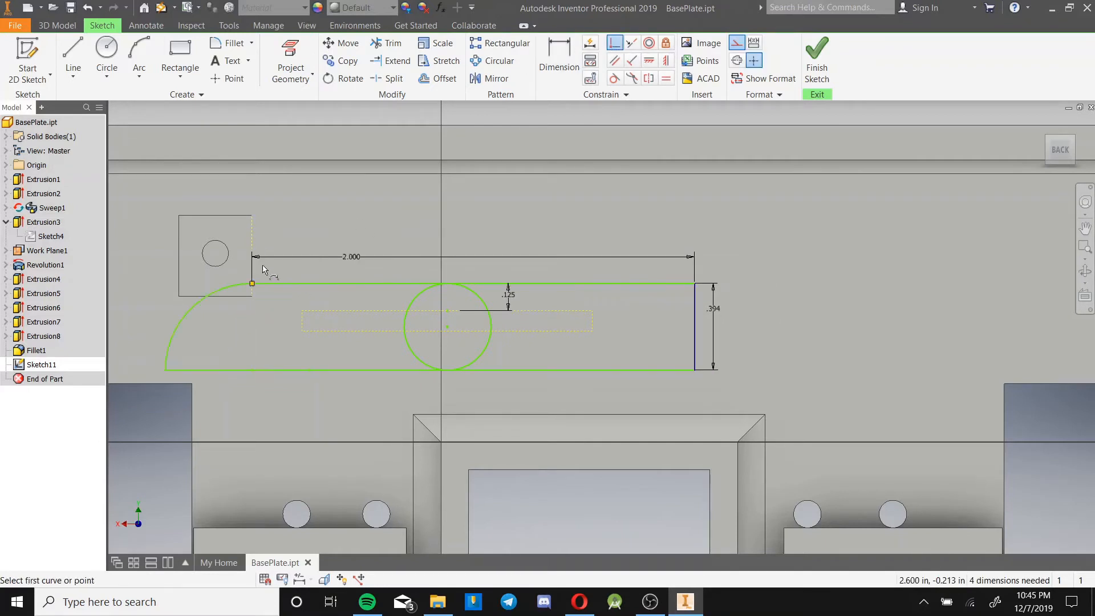
left_click(253, 296)
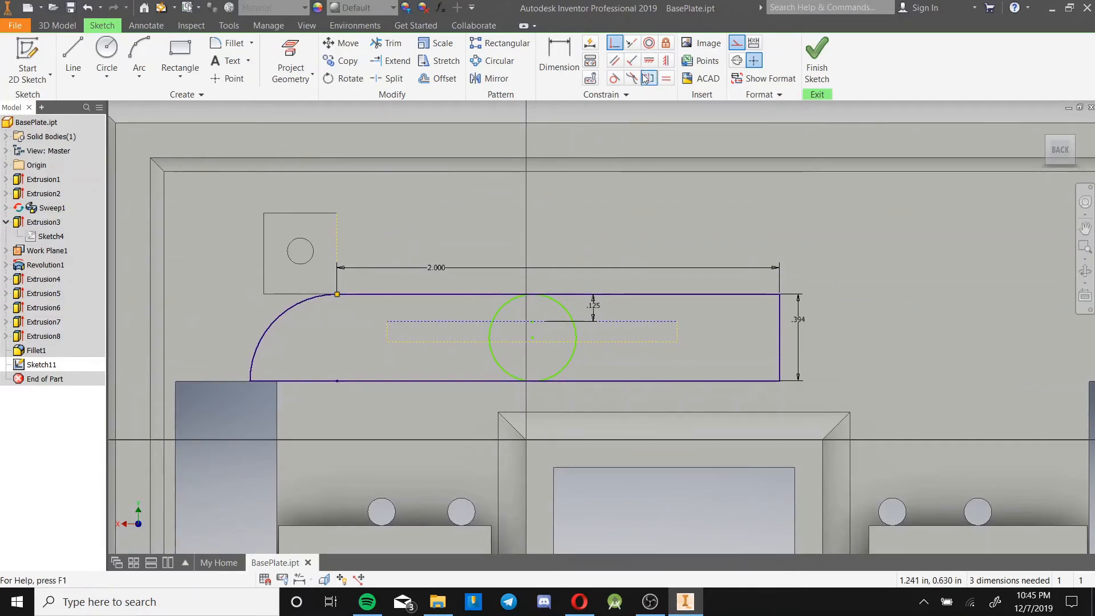
Apply a vertical constraint between the circle's center and the midpoint of the outline's lower line.
left_click(665, 60)
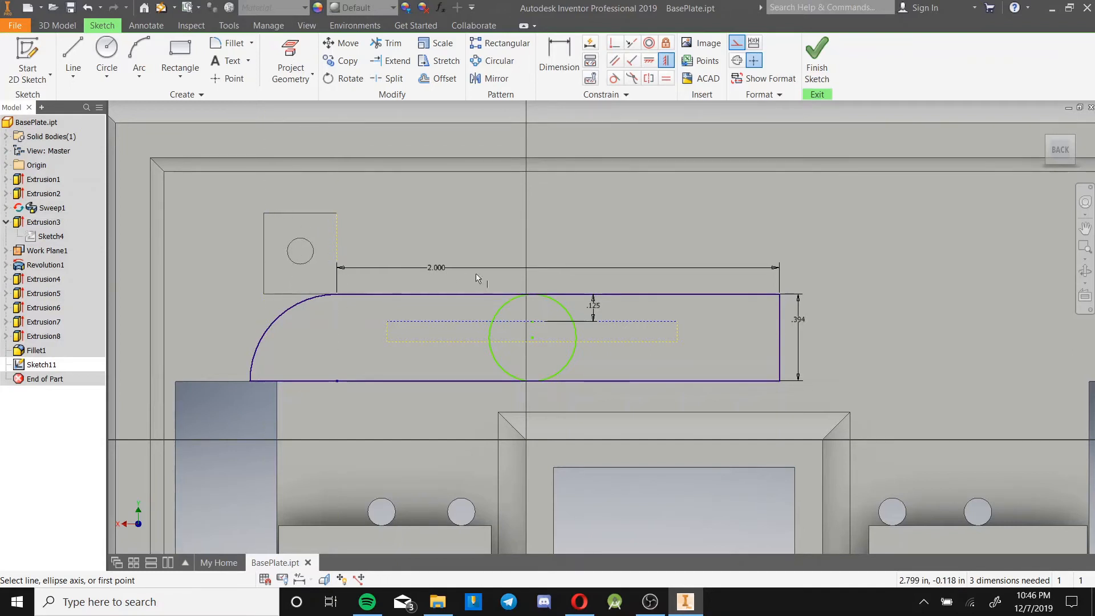
left_click(532, 338)
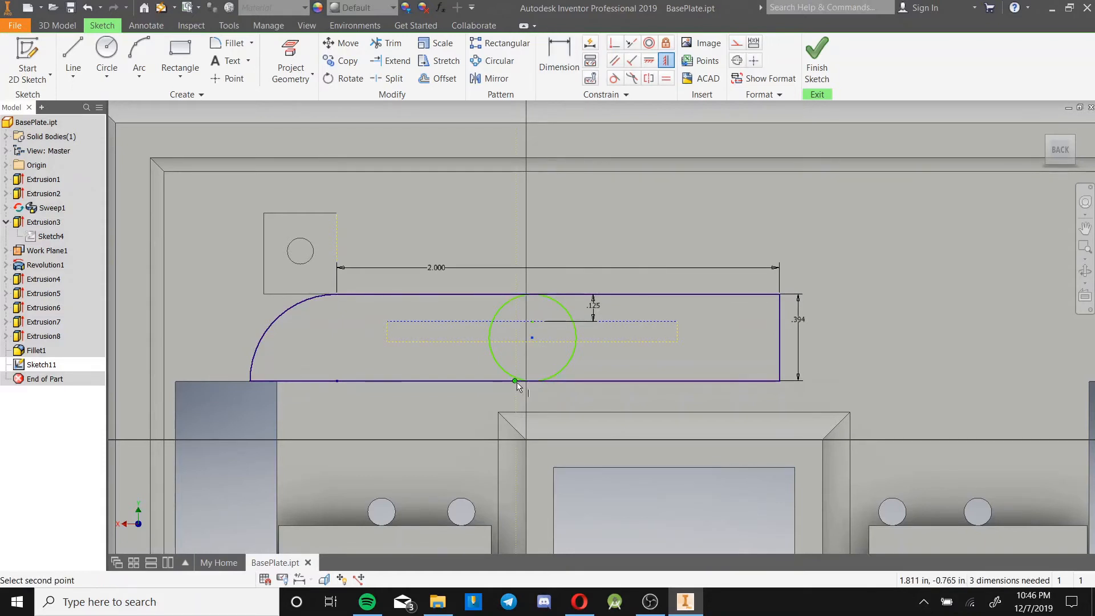
left_click(515, 381)
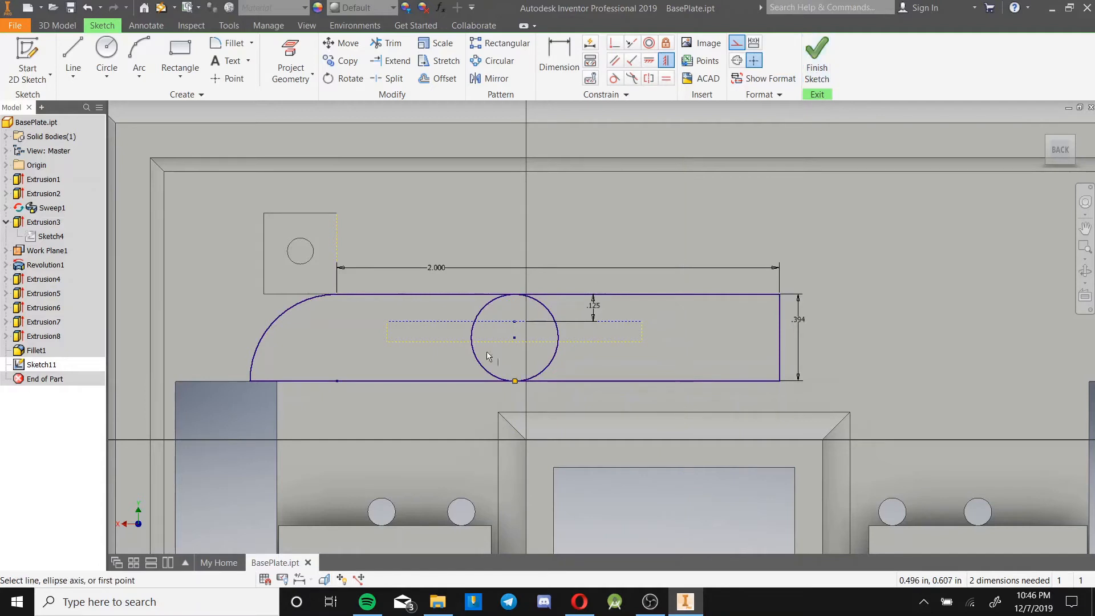
key("Escape")
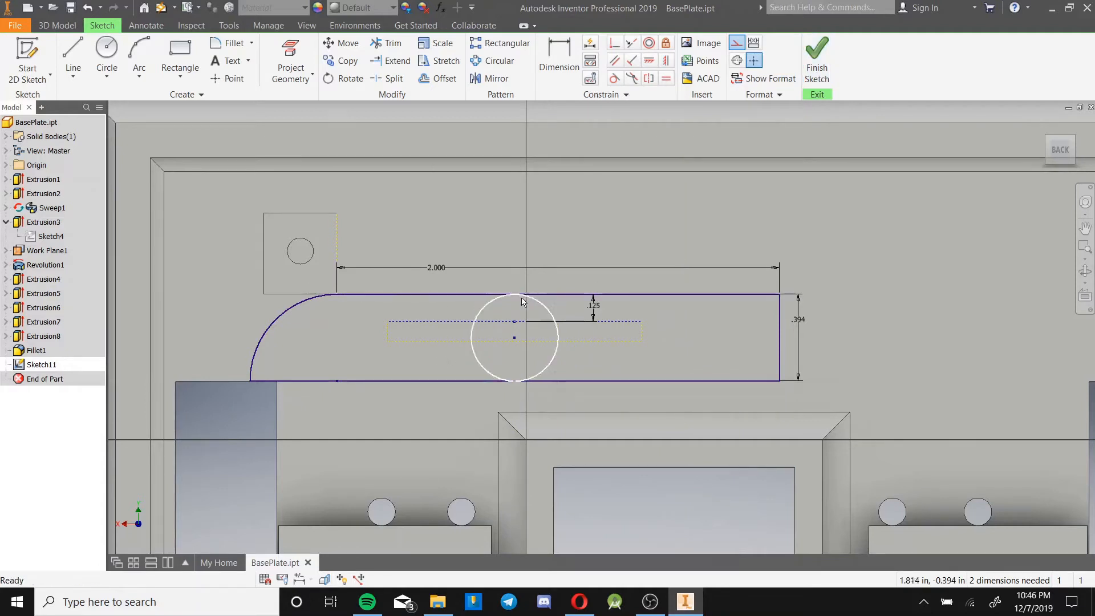
Try to move the outline's upper line and straight end line to test the sketch's constraints.
left_click_drag(613, 294, 616, 266)
left_click_drag(779, 312, 828, 273)
left_click(827, 272)
Finish the sketch and cut the outline profile around the circle through the plate with All extents.
scroll(599, 355, "up", 3)
mouse_move(597, 352)
middle_mouse_down()
mouse_move(613, 344)
mouse_move(600, 338)
middle_mouse_up()
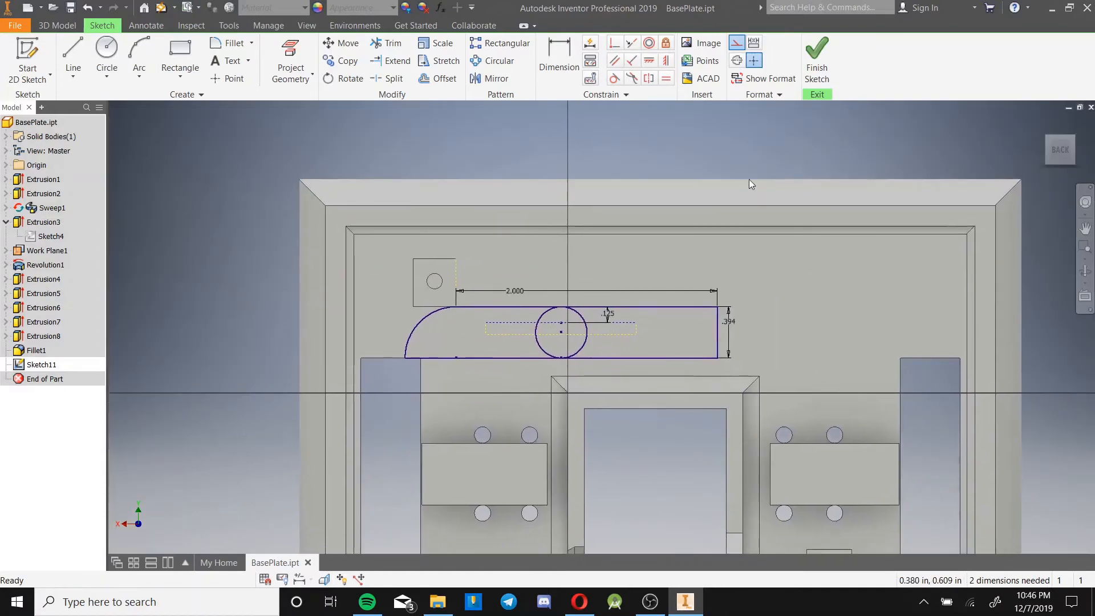
scroll(587, 344, "up", 3)
left_click(825, 58)
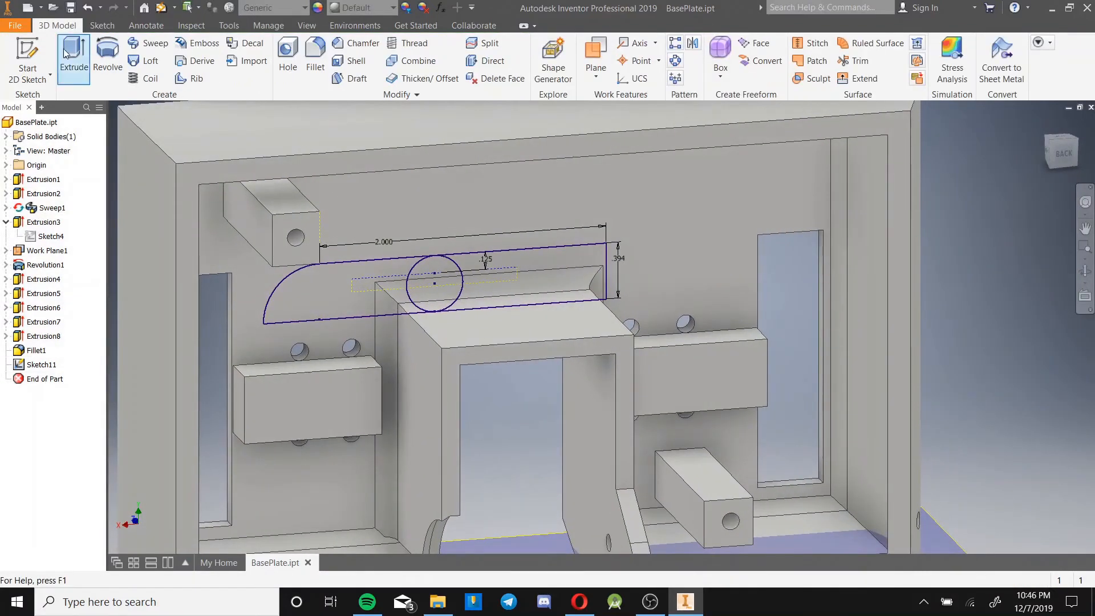
left_click(66, 55)
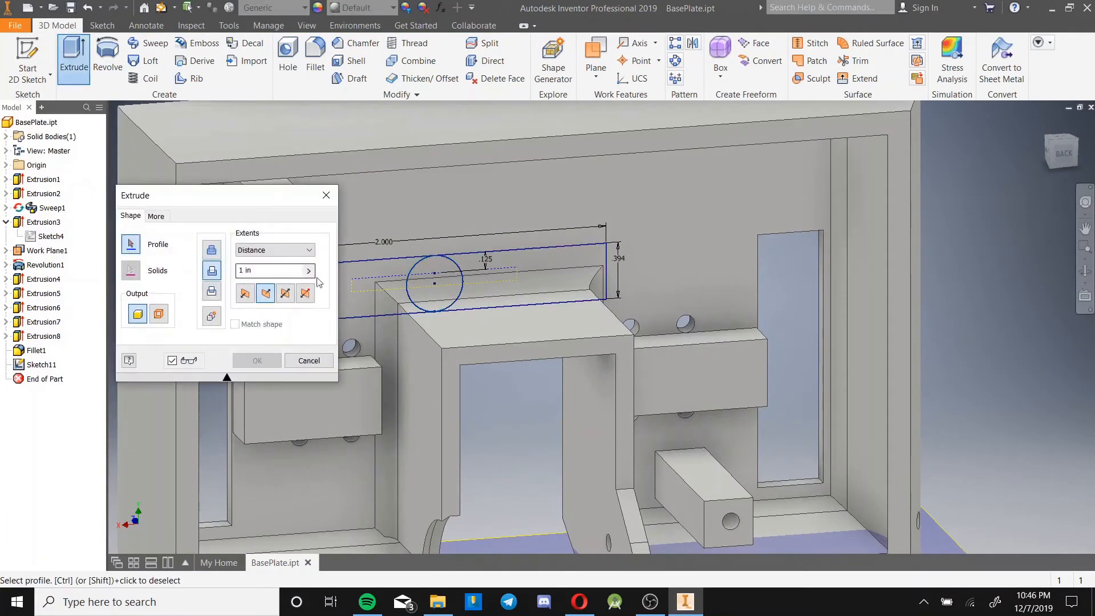
middle_click_drag(380, 295, 532, 296)
left_click(589, 308)
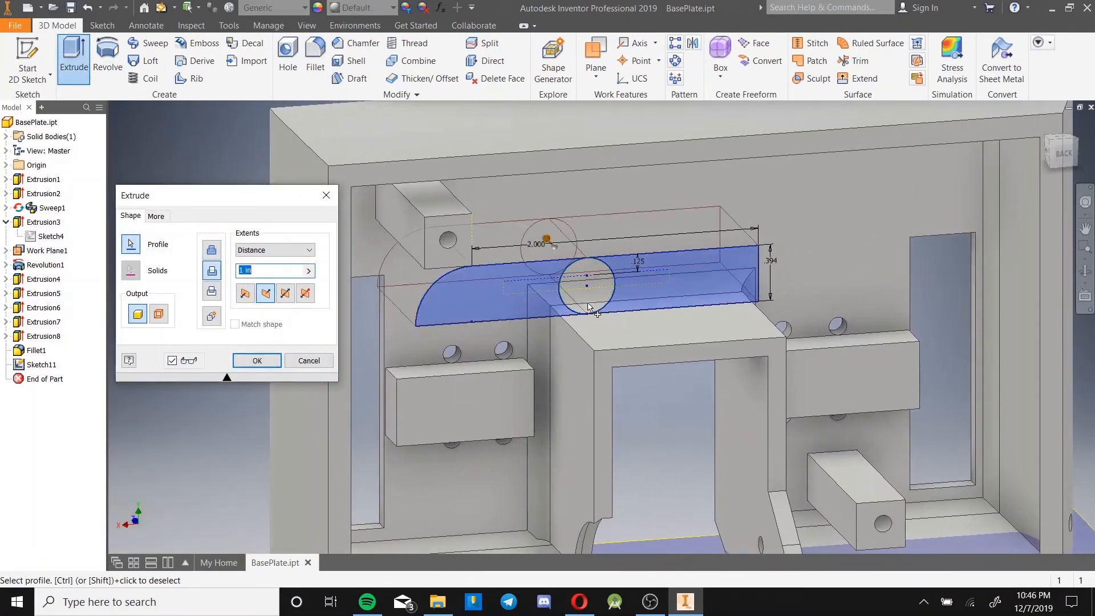
left_click(260, 255)
left_click(258, 299)
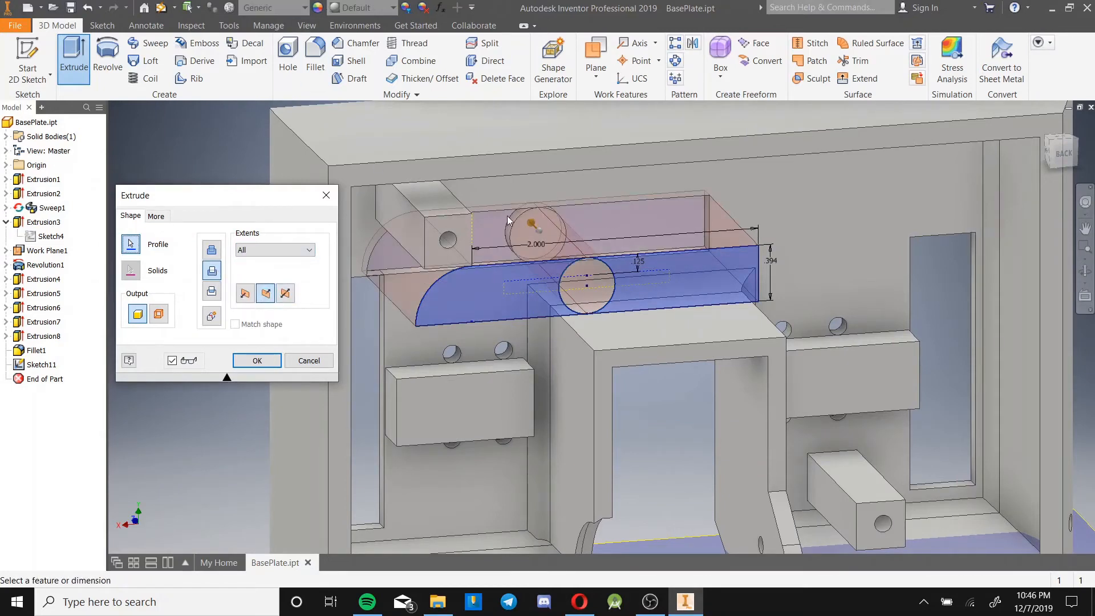
left_click(253, 360)
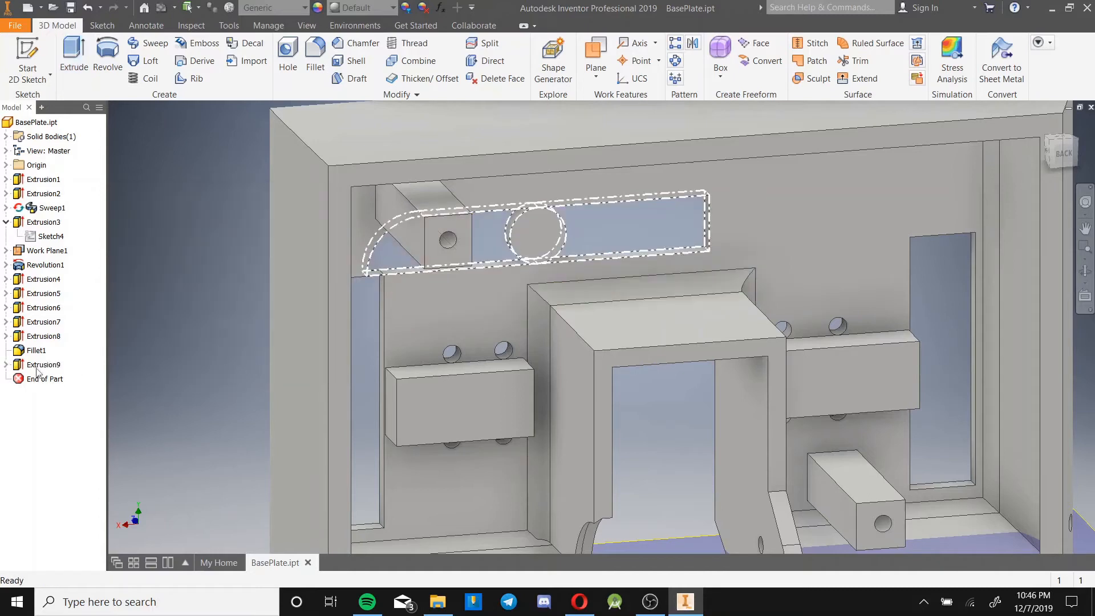
Edit the outline's extrusion and change its operation from cut to join.
double_click(19, 366)
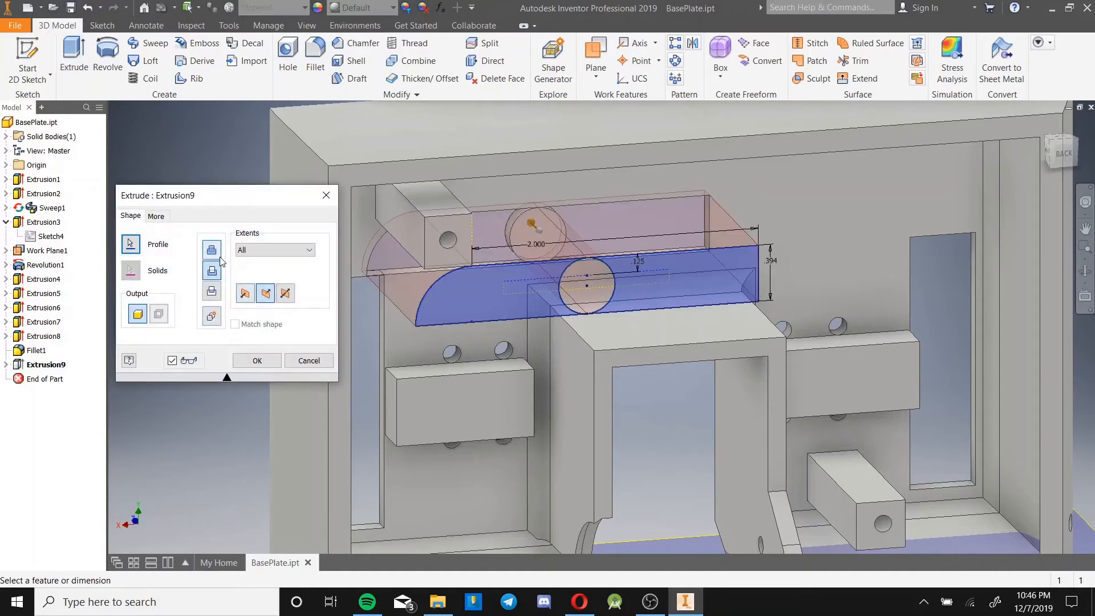
left_click(212, 252)
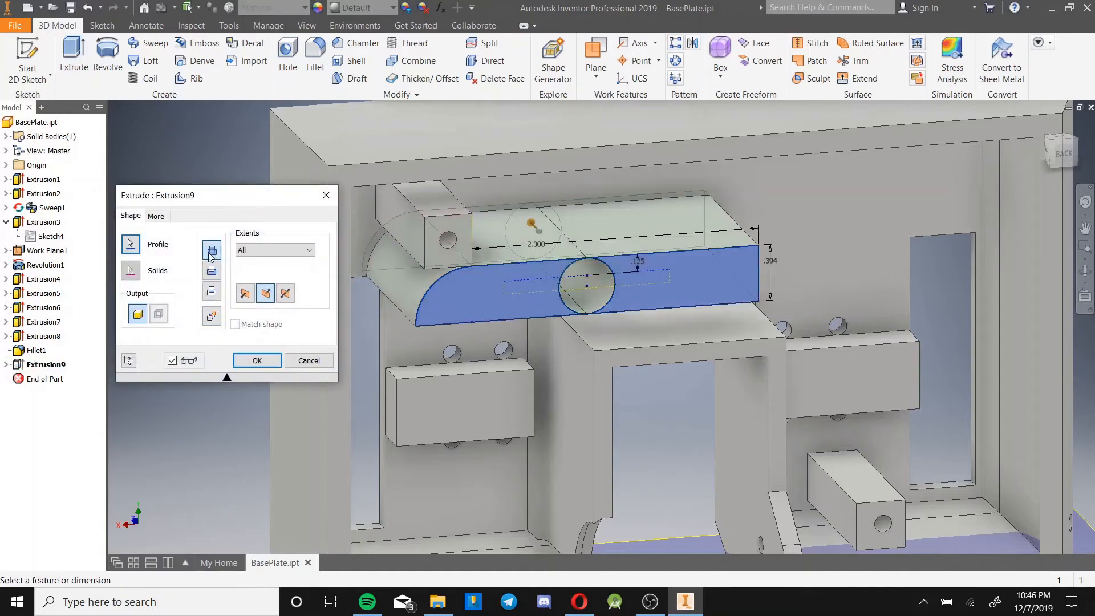
left_click(255, 361)
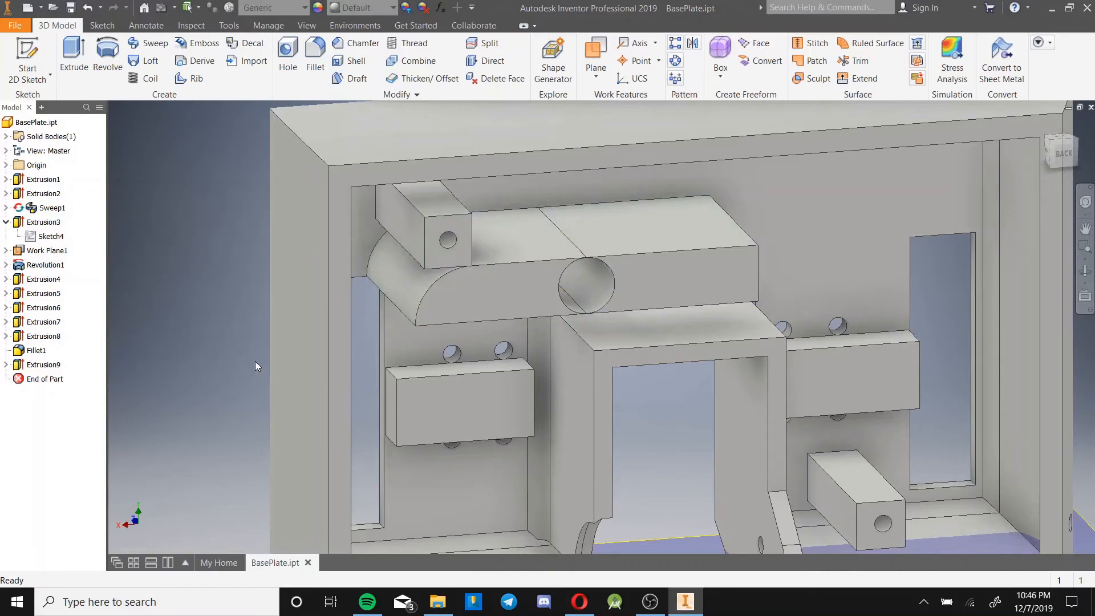
Edit the outline's extrusion and set its extents to a distance of .25 in.
double_click(18, 365)
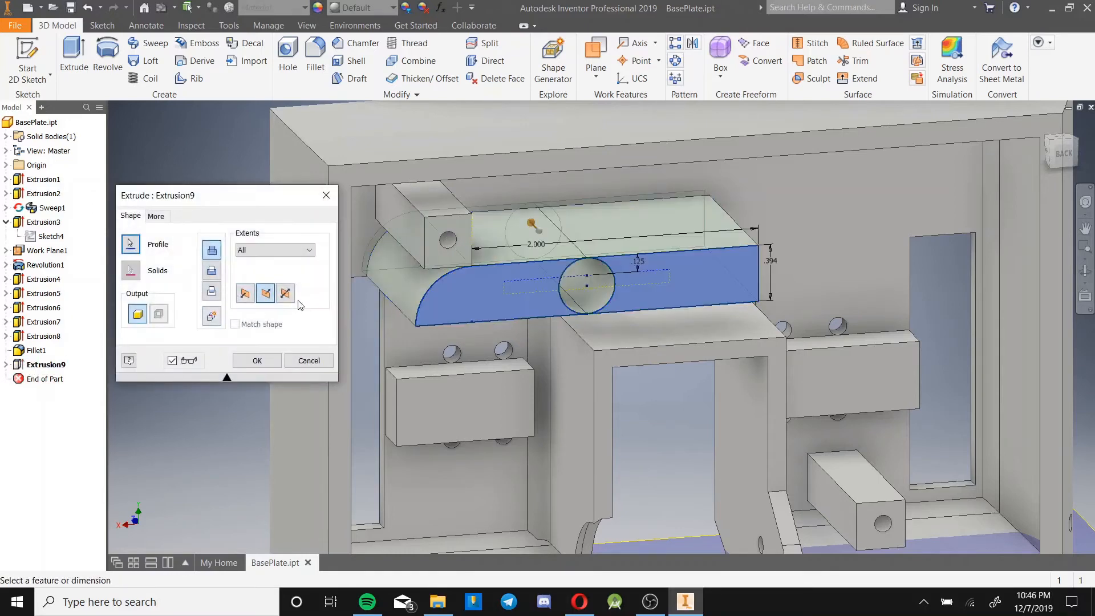
left_click(271, 250)
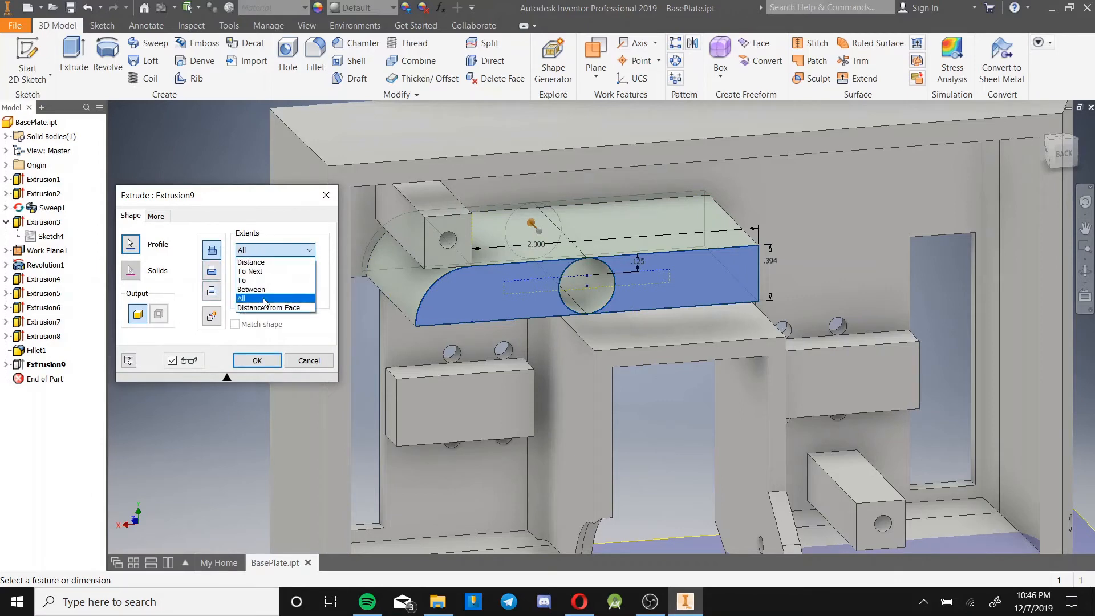
left_click(263, 263)
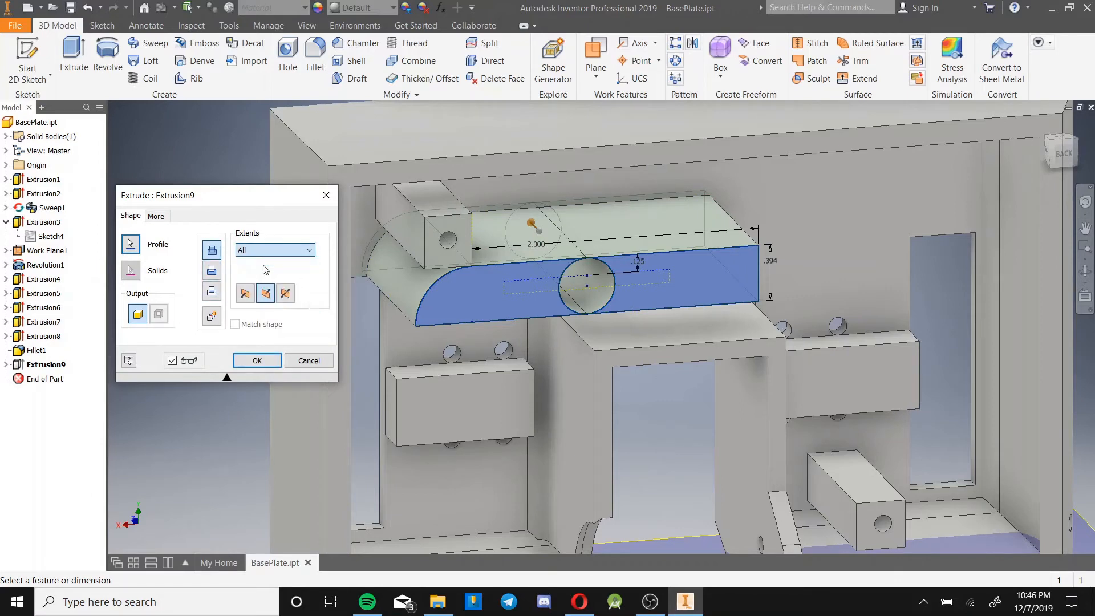
key("BackSpace")
type(".25")
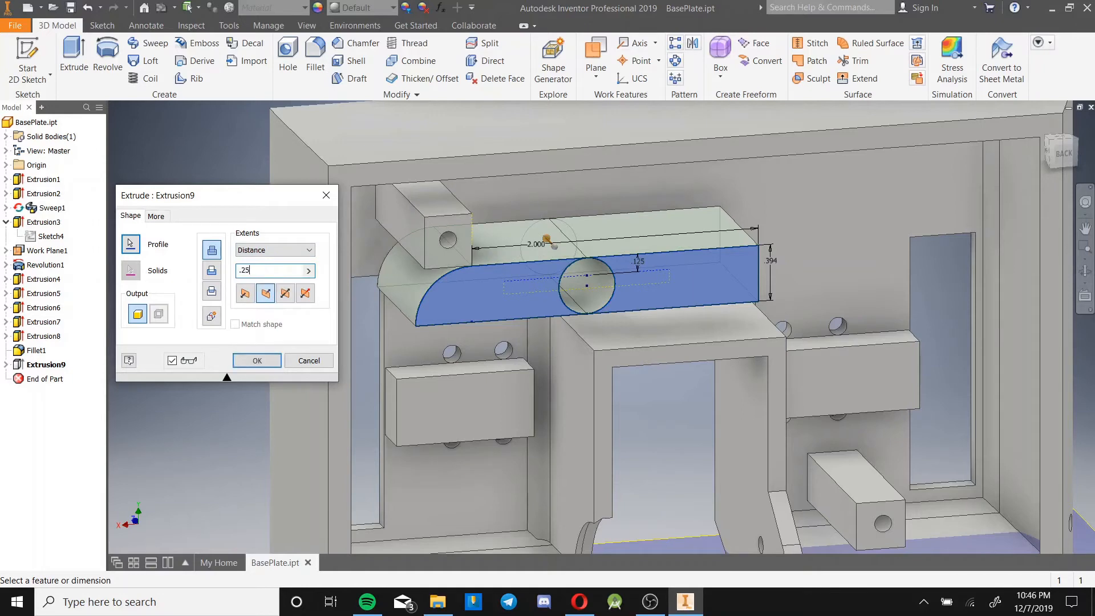
Change the outline extrusion's extents to To, ending at the plate's inner back wall, and apply the edit.
left_click(275, 250)
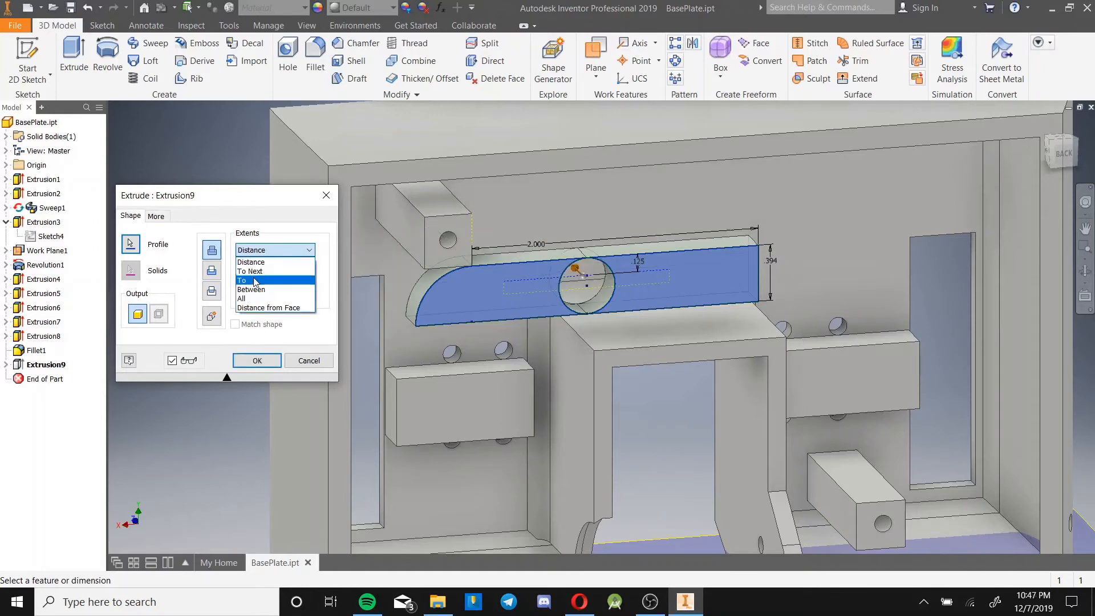
left_click(268, 281)
left_click(549, 212)
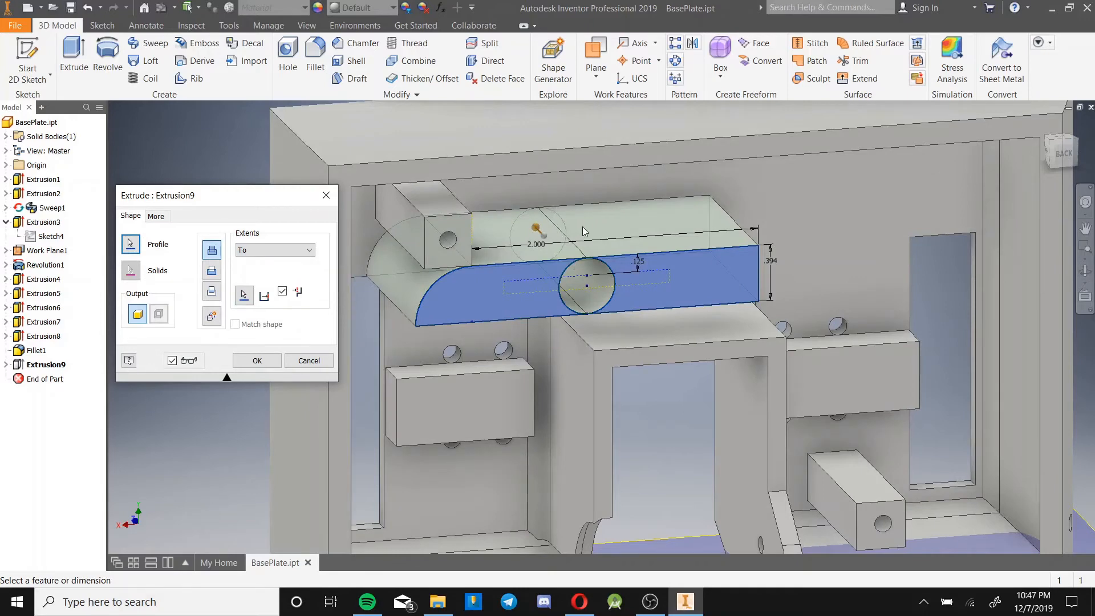
middle_click_drag(583, 227, 606, 234, "shift")
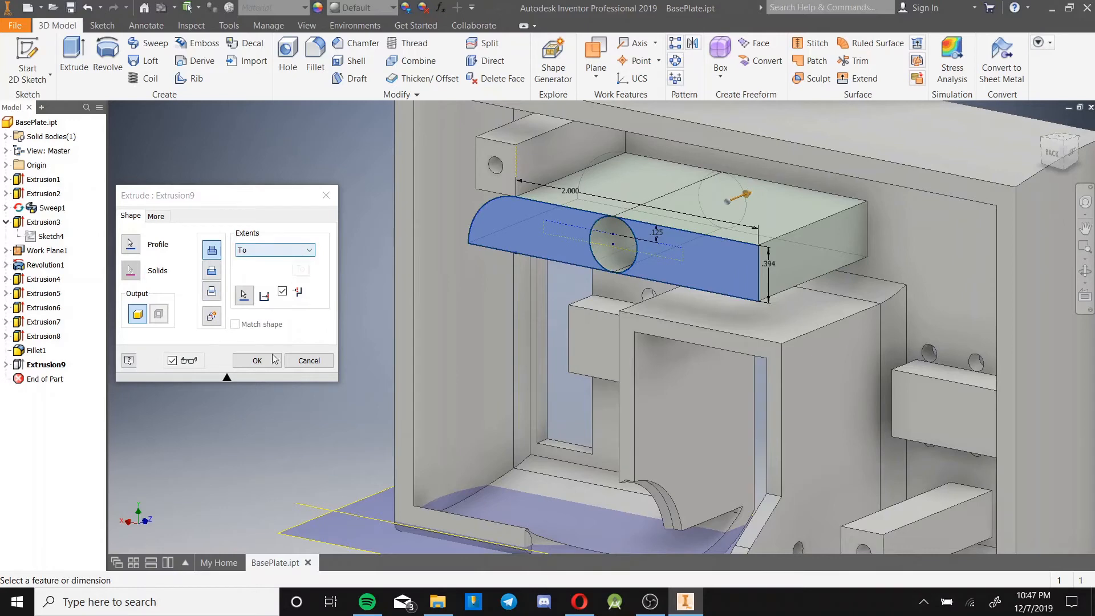
left_click(289, 251)
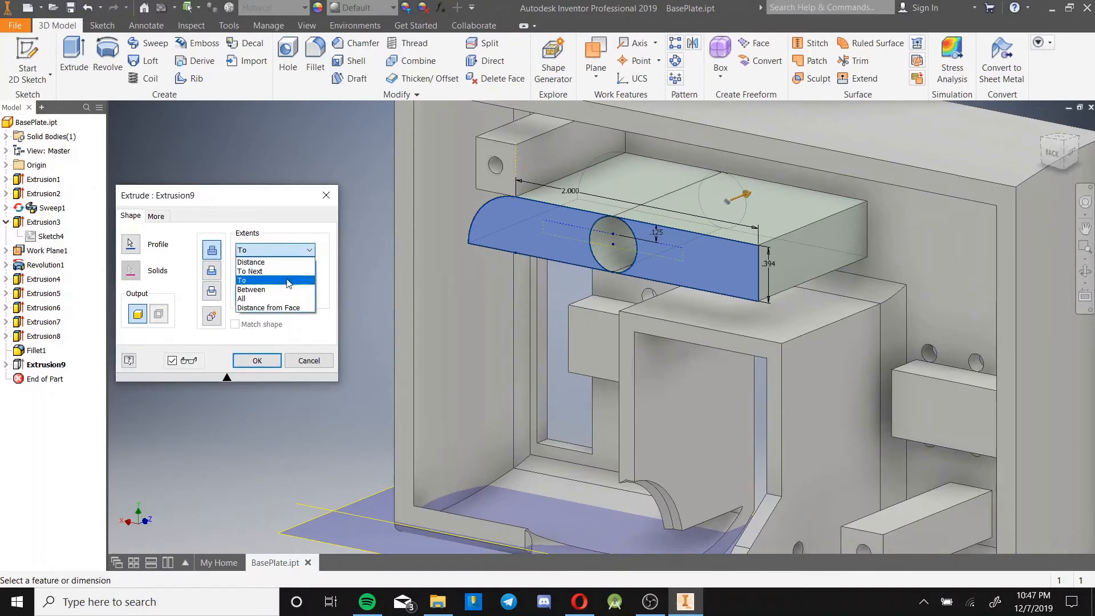
left_click(270, 342)
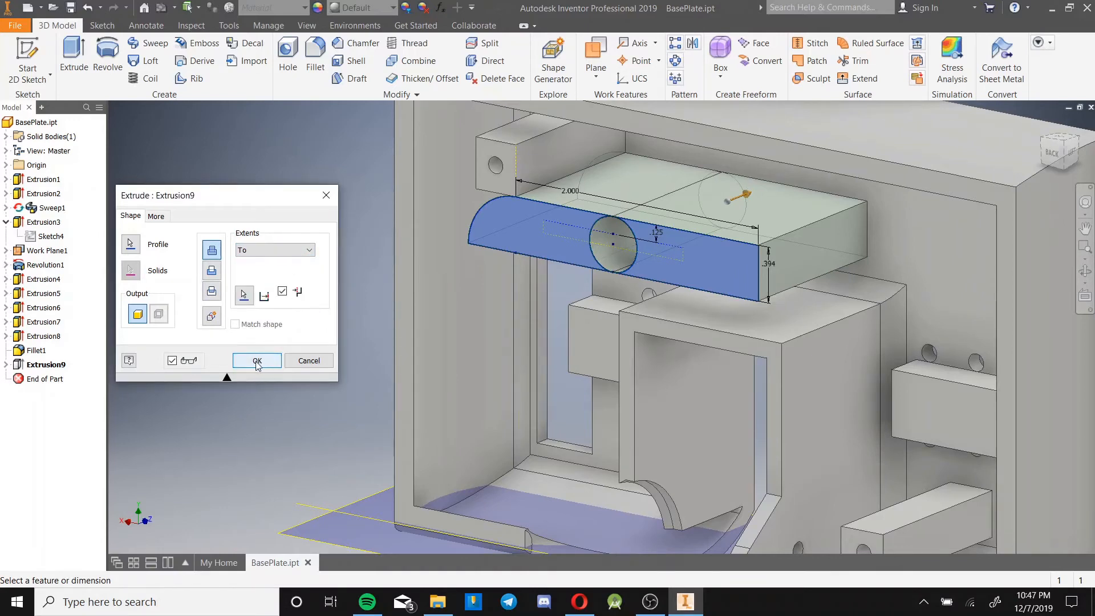
left_click(257, 361)
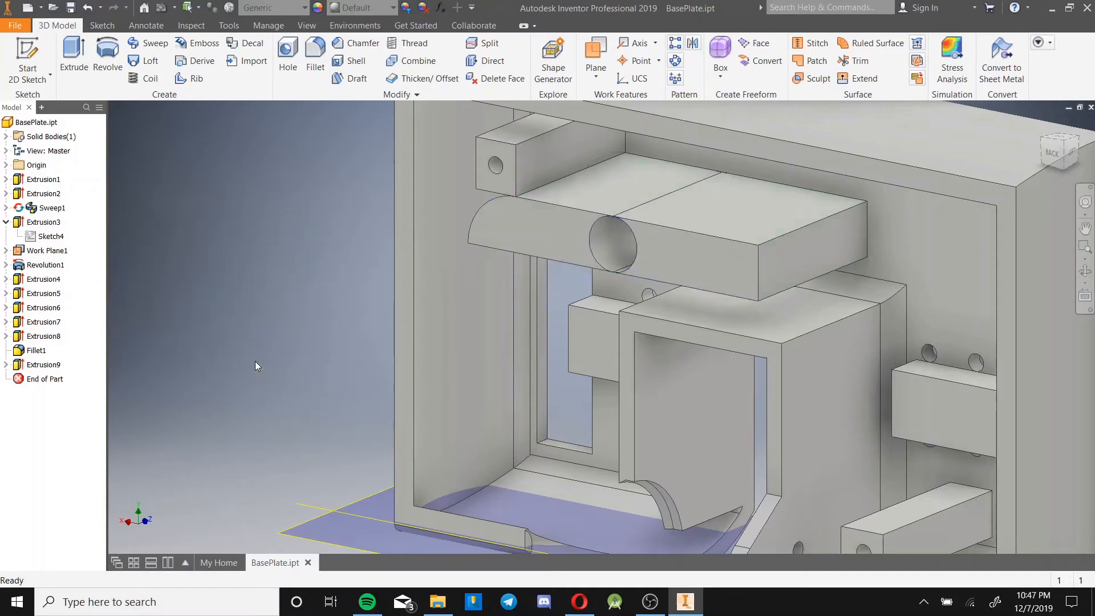
Delete the outline's extrusion from the part while keeping its consumed sketch.
middle_click_drag(484, 282, 560, 271, "shift")
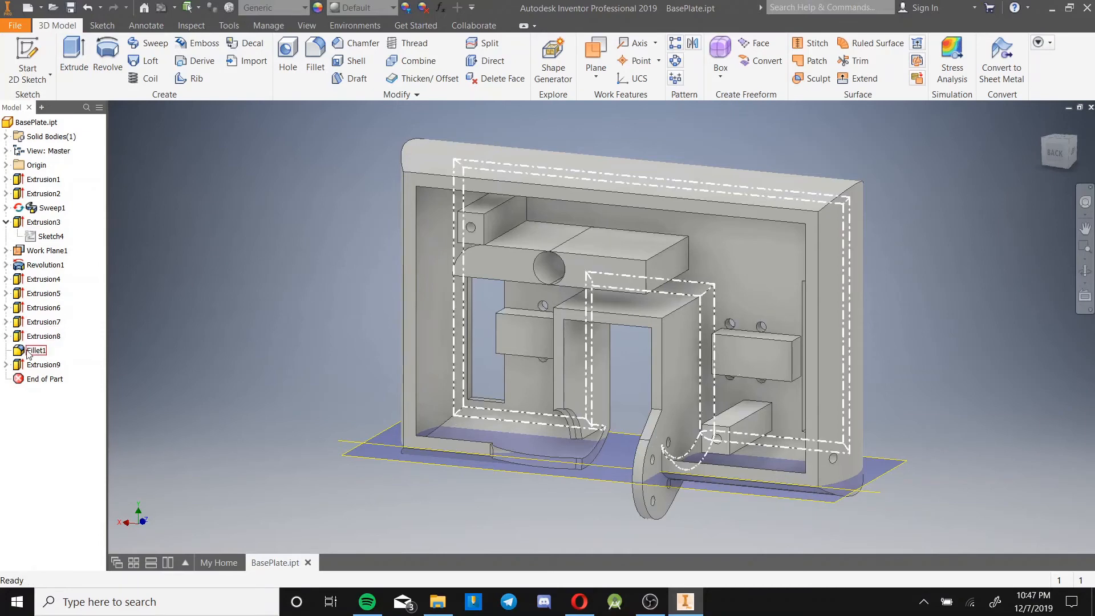
right_click(22, 331)
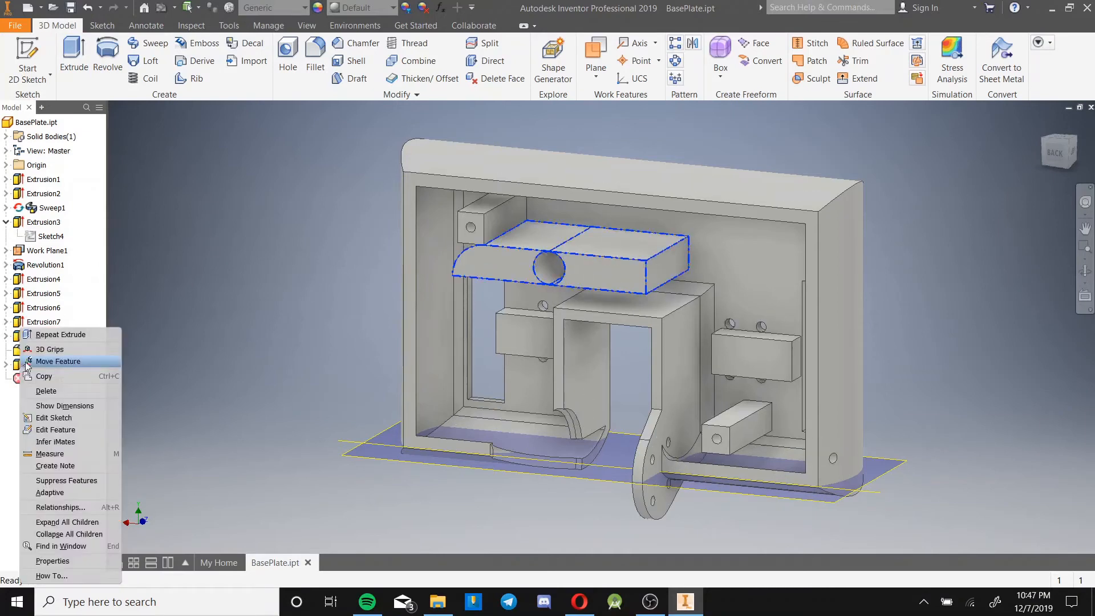
left_click(46, 391)
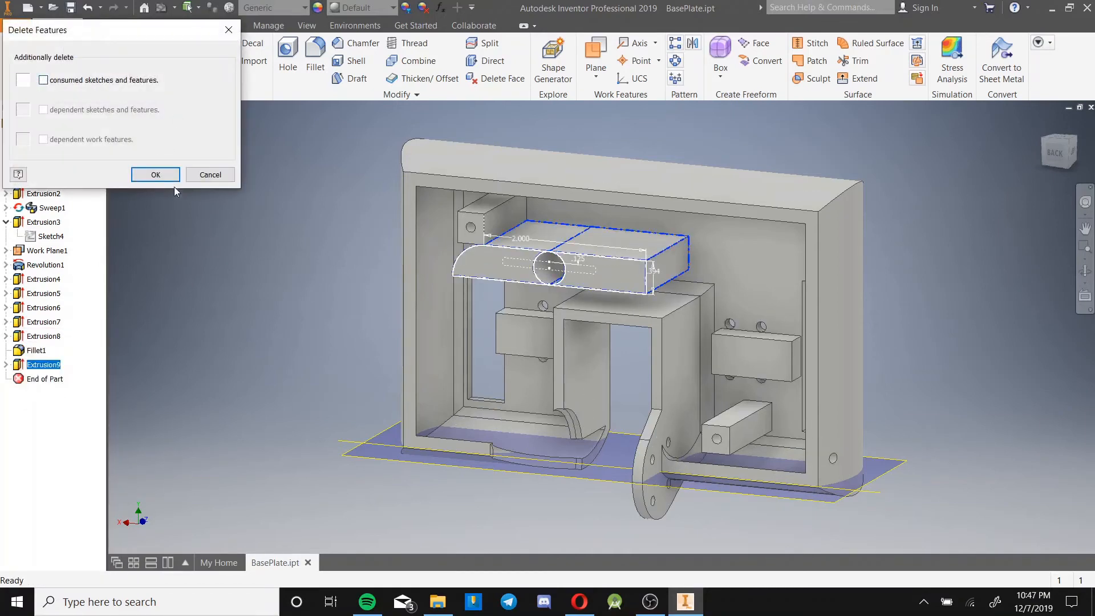
left_click(156, 175)
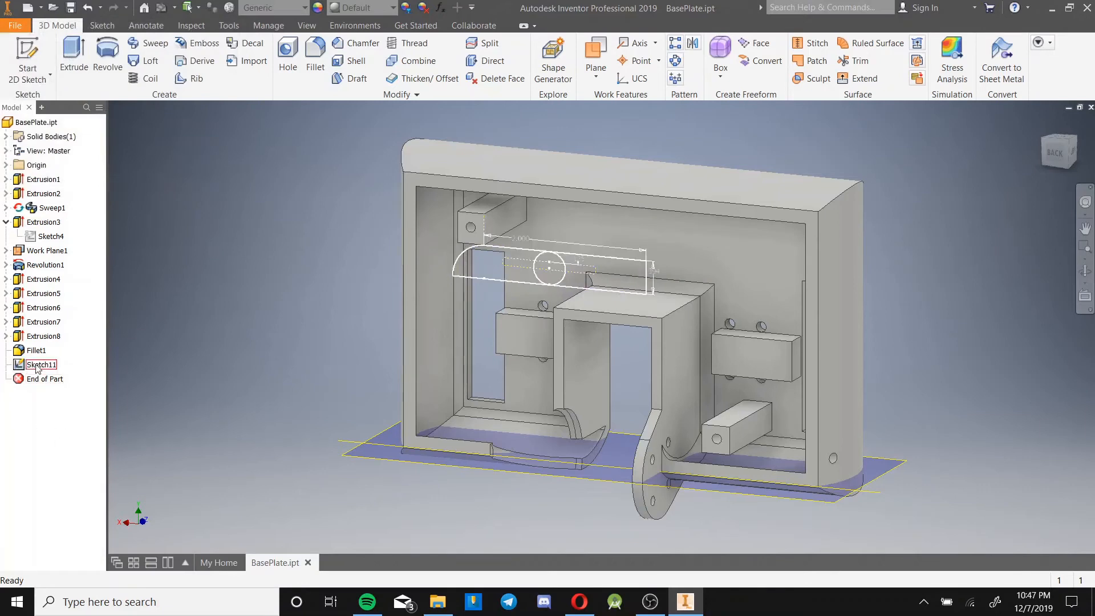
Revolve the outline profile a full turn about its straight end line as a join.
left_click(107, 57)
left_click(520, 273)
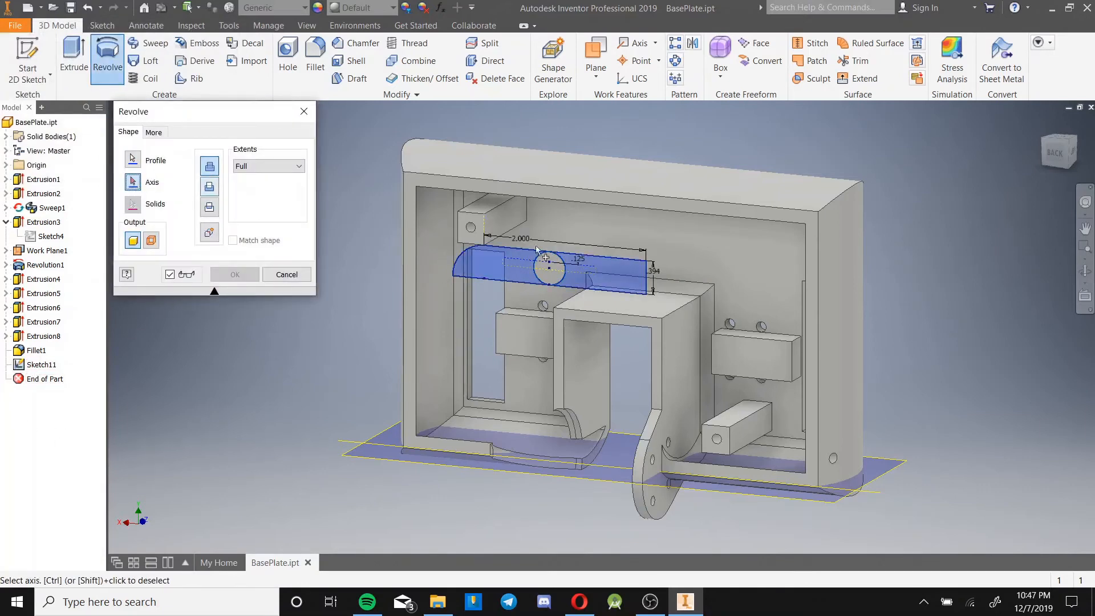
left_click(648, 271)
middle_click_drag(708, 314, 708, 206, "shift")
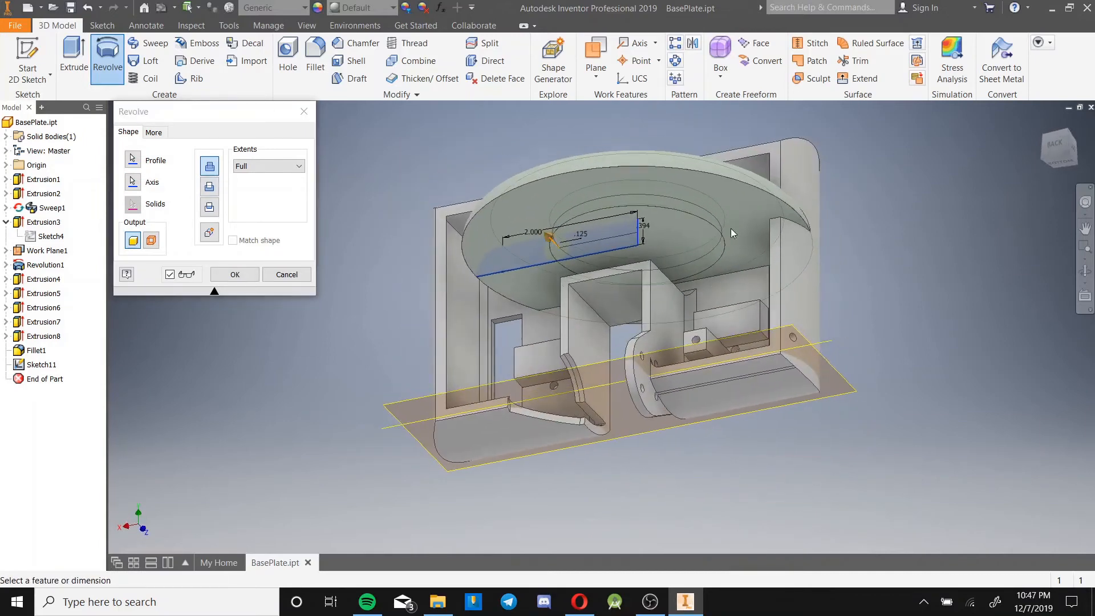
left_click(234, 274)
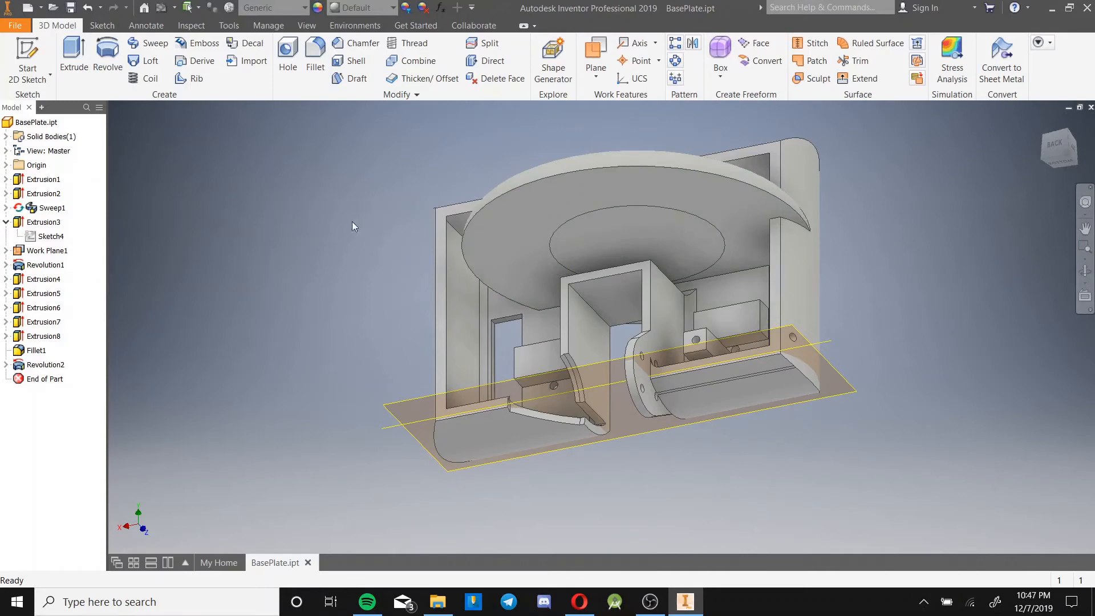
Start a Hole feature on the central bracket's side face, placing one position on the face and another at the slanted edge's upper corner.
left_click(286, 57)
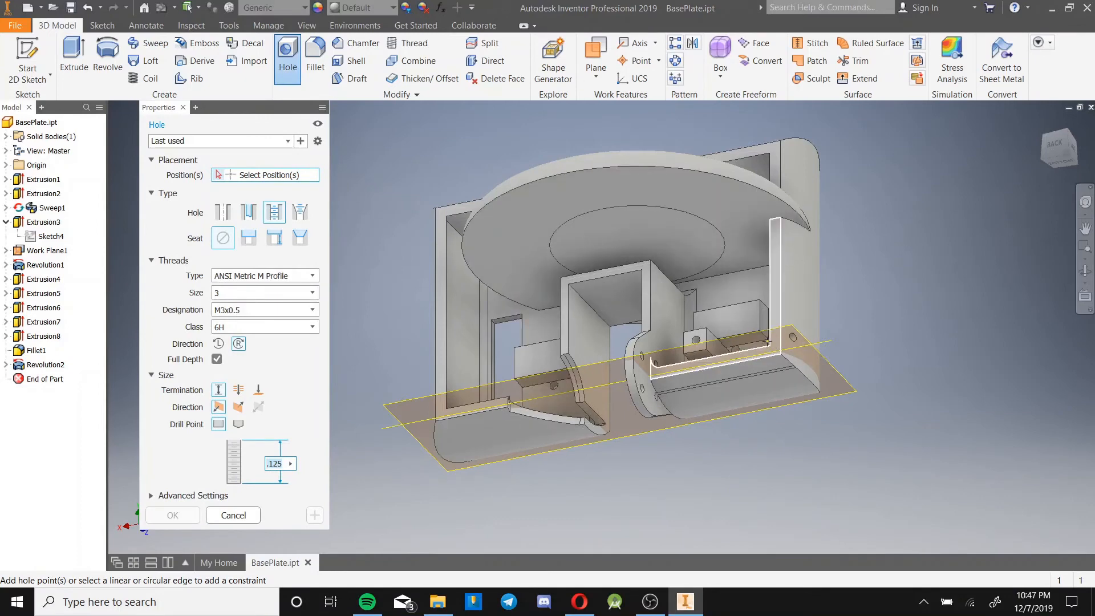
middle_click_drag(675, 319, 606, 353, "shift")
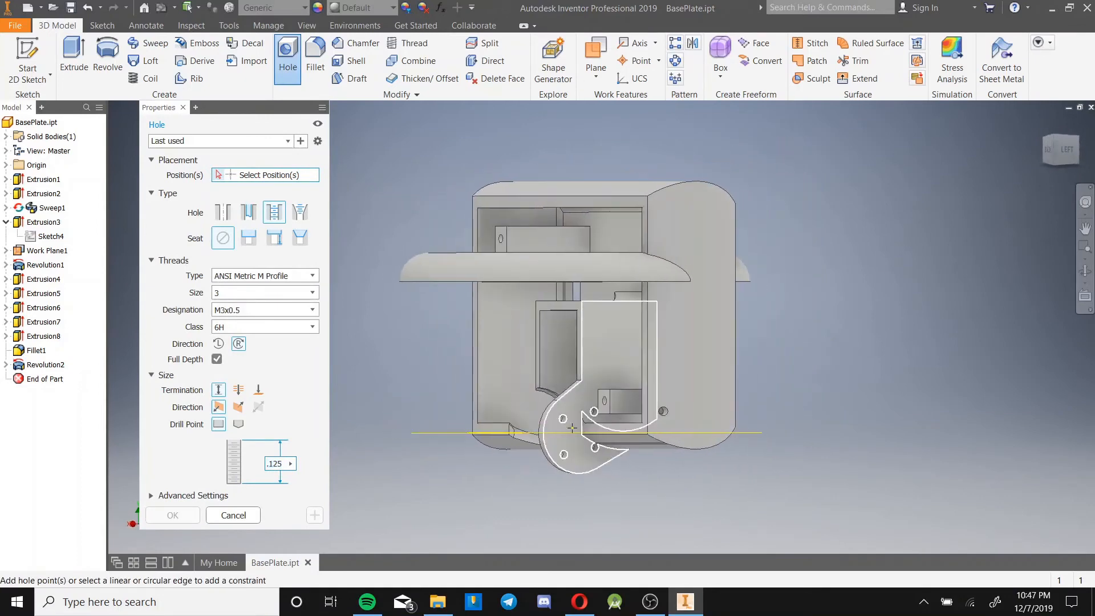
scroll(572, 428, "down", 5)
scroll(631, 209, "up", 3)
scroll(630, 247, "down", 2)
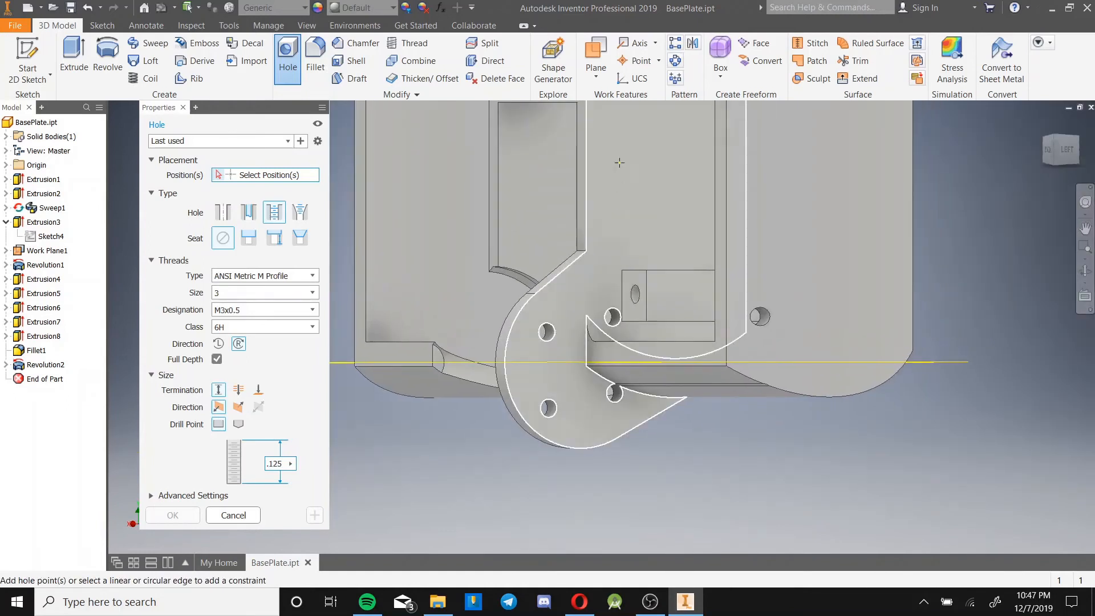
left_click(619, 157)
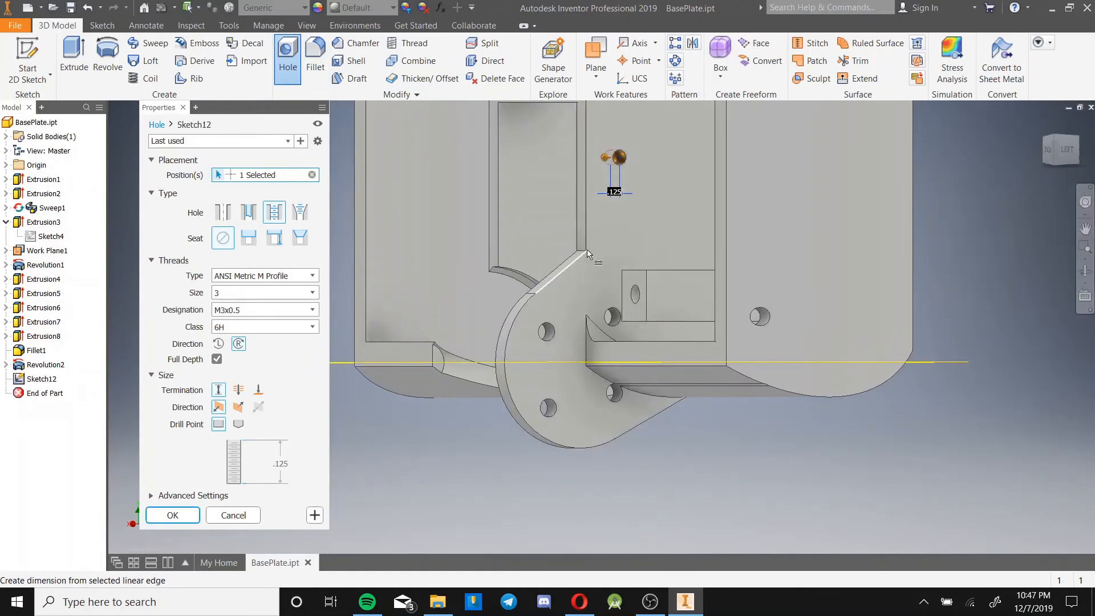
left_click(588, 254)
left_click(588, 253)
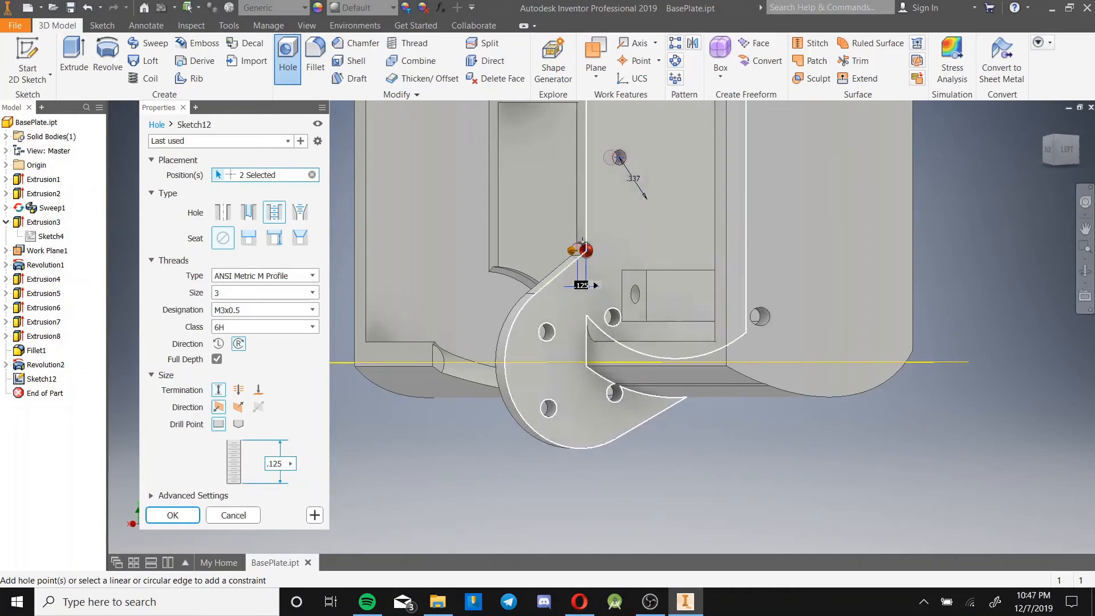
Create both positions as simple holes, 0.25 in diameter and .125 in deep, and undo them.
scroll(586, 250, "down", 4)
scroll(570, 286, "up", 4)
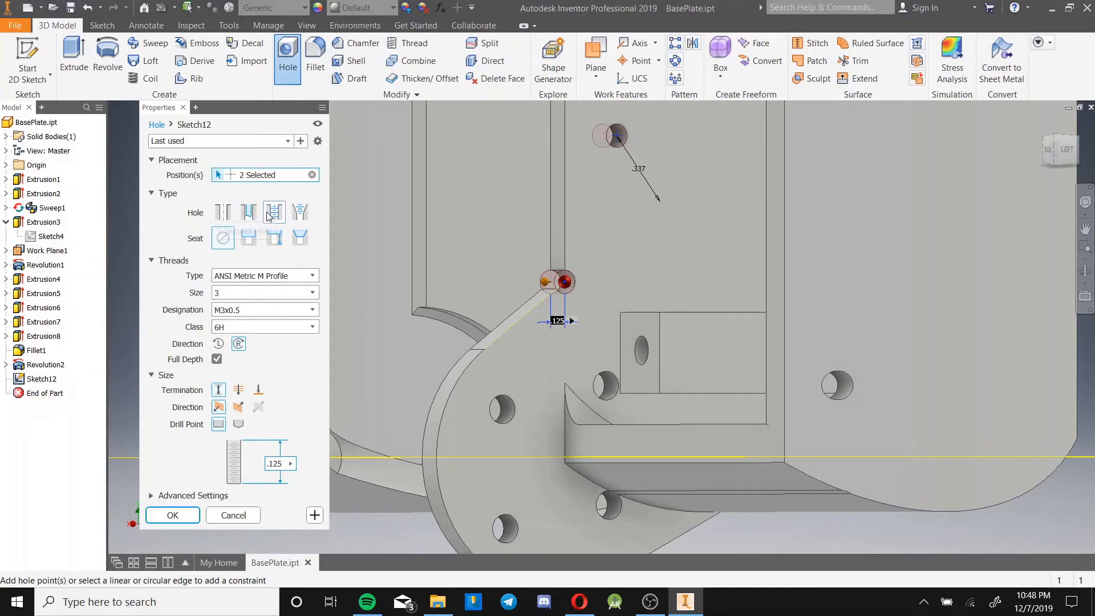
left_click(230, 218)
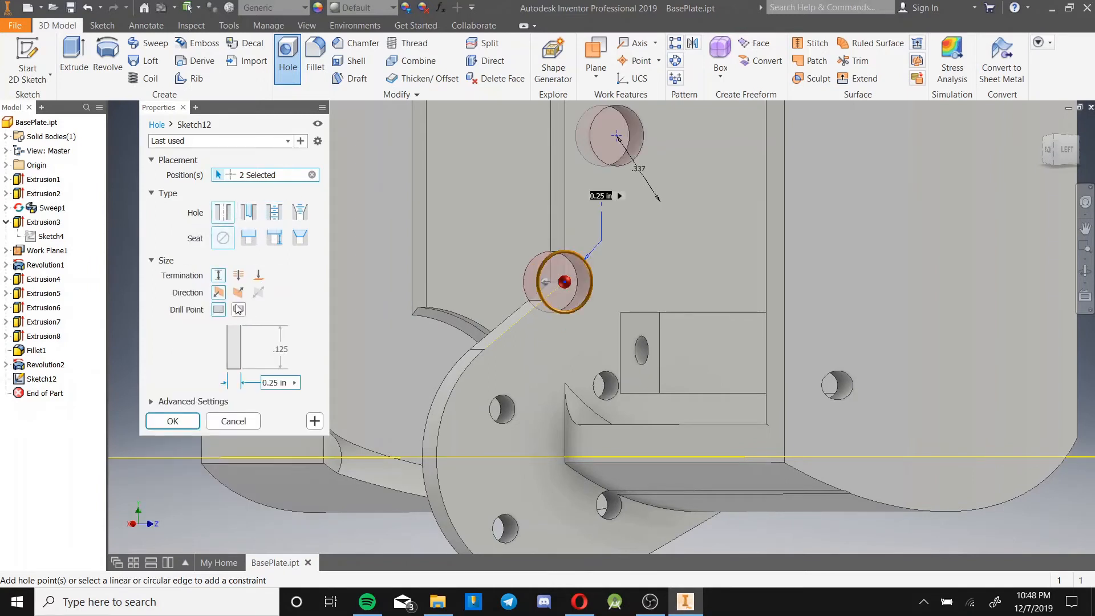
left_click(283, 351)
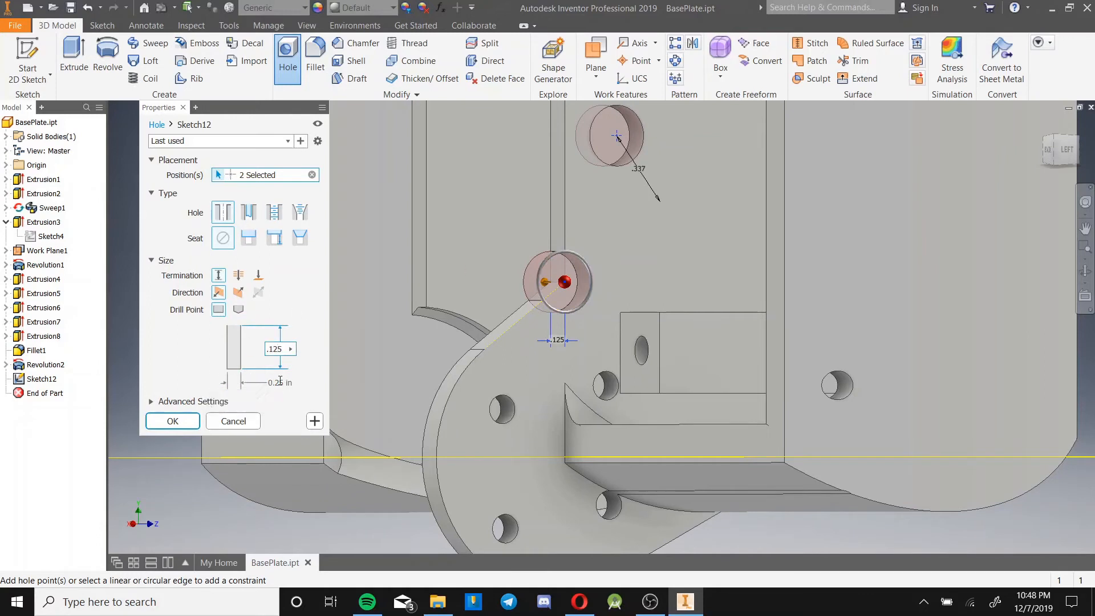
left_click(173, 421)
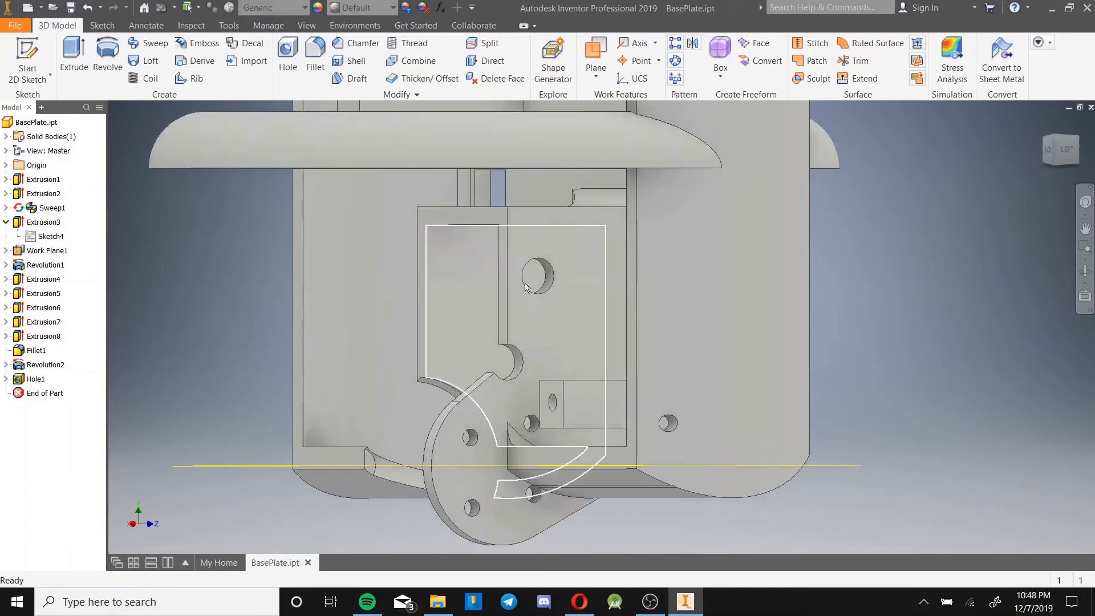
key("ctrl+z")
key("ctrl+z")
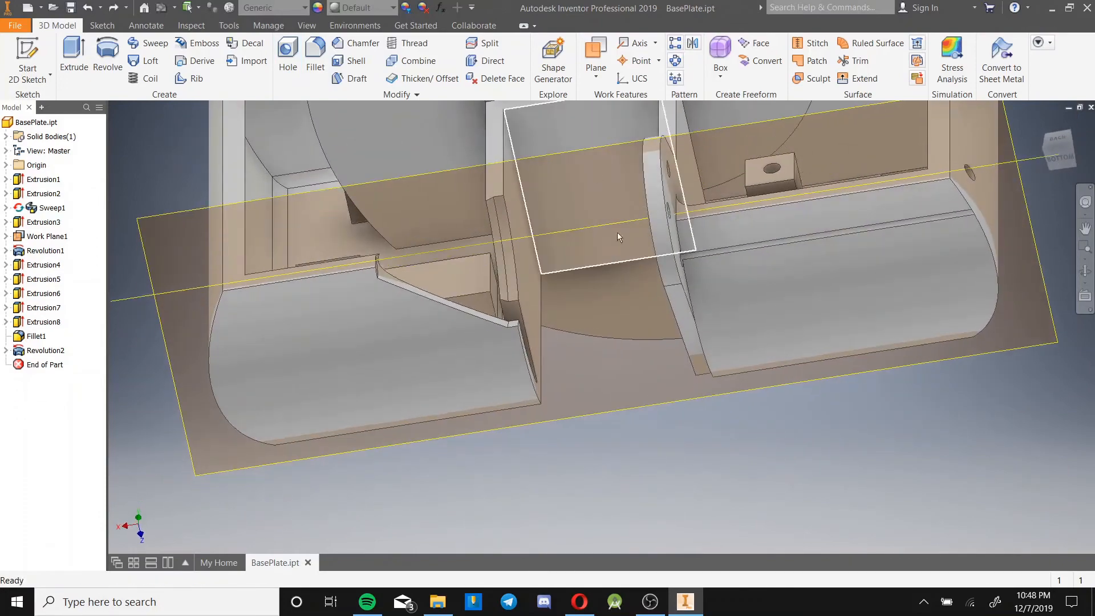
Try a constant 0.125 in fillet on the outer edge of the revolved disc.
middle_click_drag(617, 231, 508, 467)
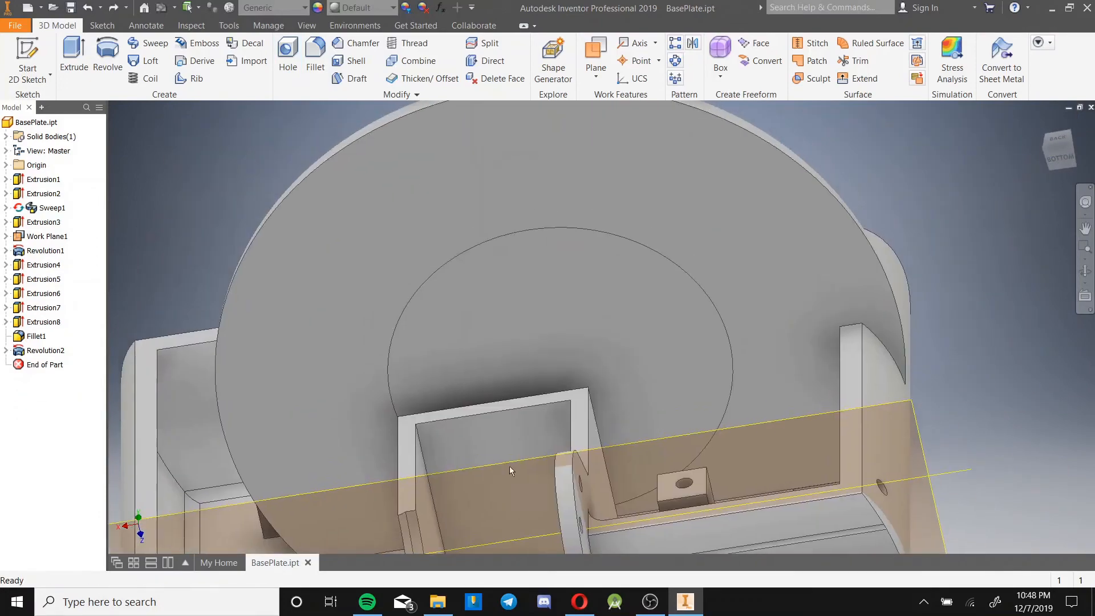
left_click(317, 55)
middle_click_drag(538, 186, 546, 259, "shift")
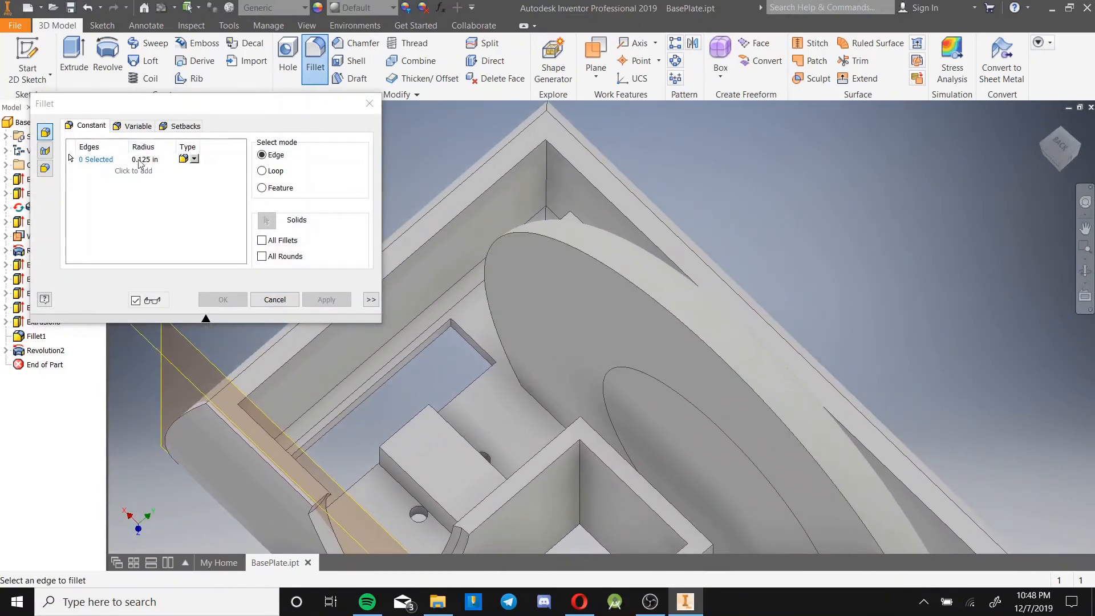
left_click(565, 239)
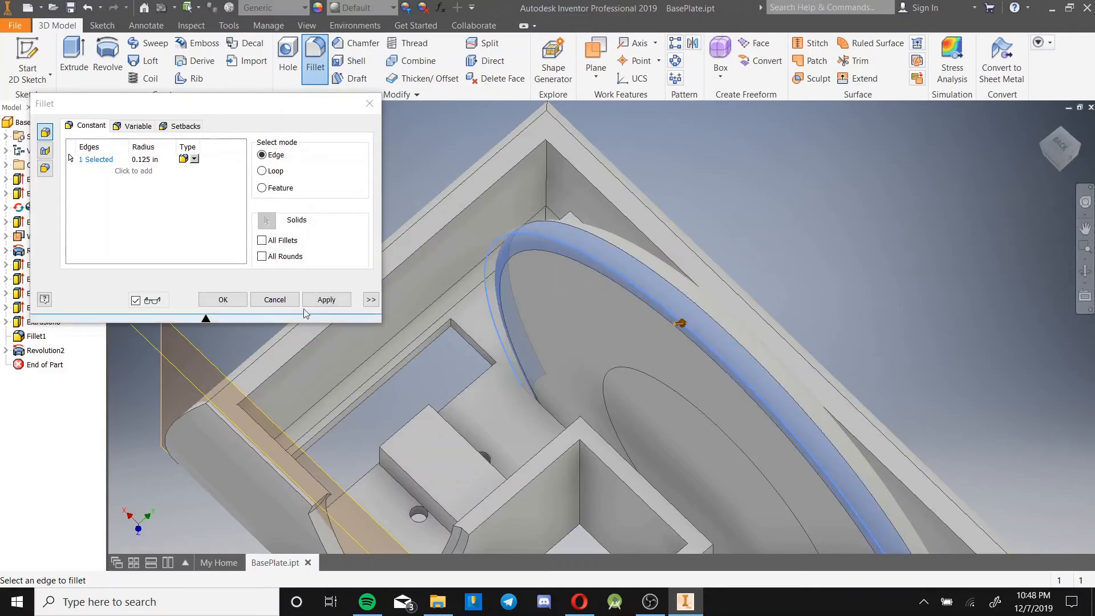
left_click(275, 299)
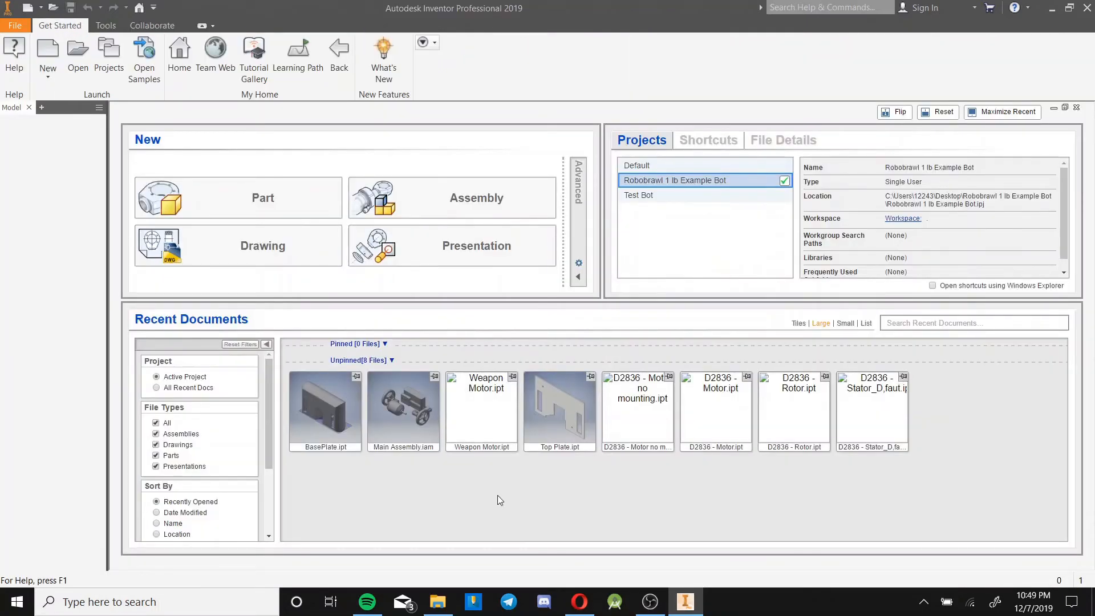
Start a new assembly and place one instance of BasePlate.ipt in it.
left_click(406, 188)
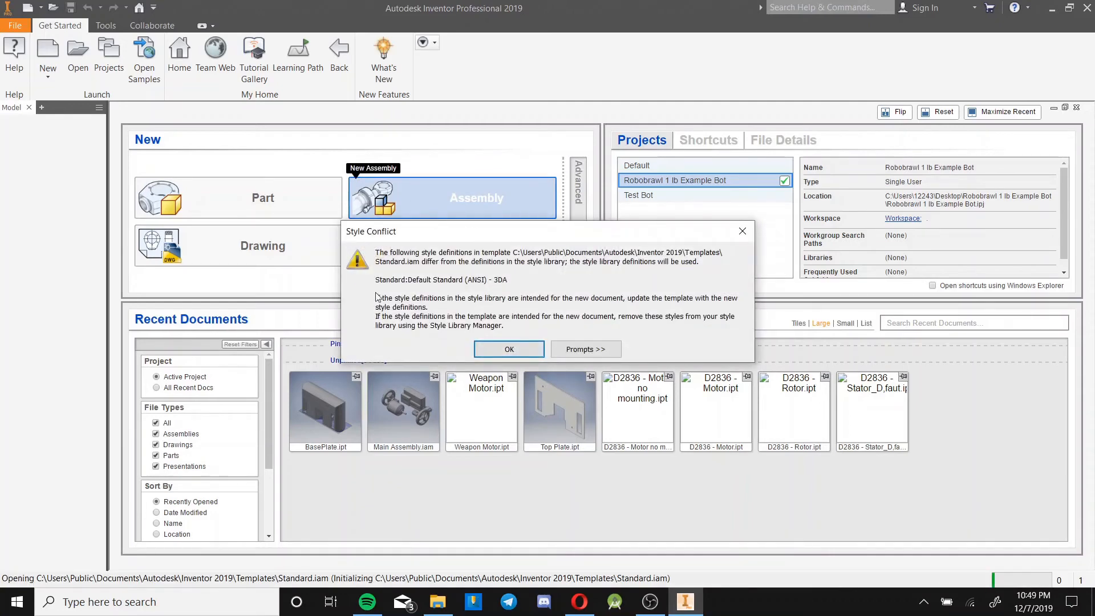
left_click(504, 351)
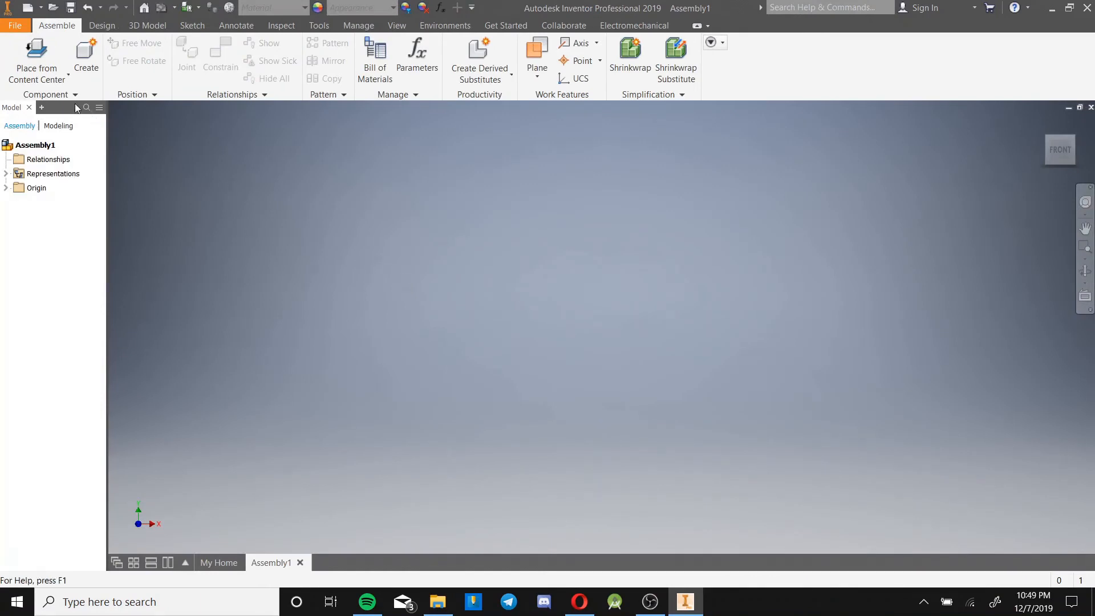
left_click(36, 74)
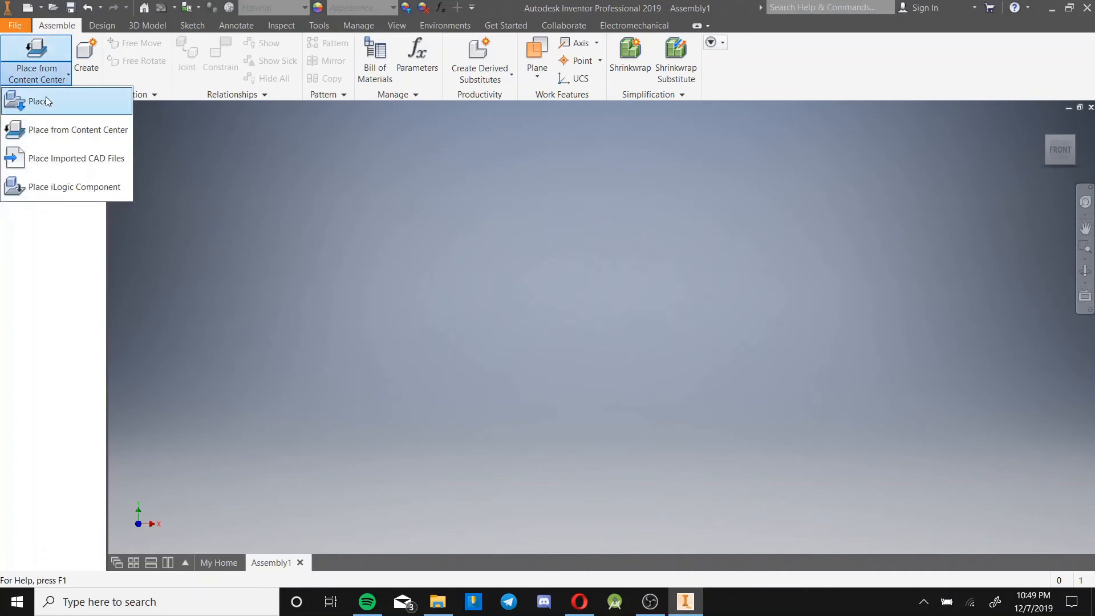
left_click(47, 102)
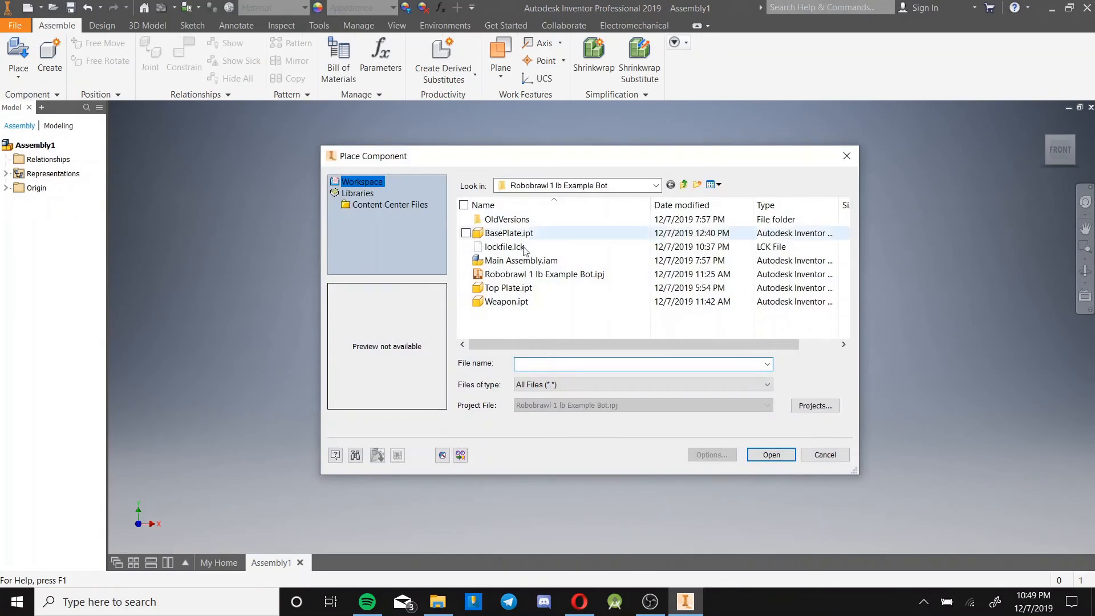
left_click(509, 234)
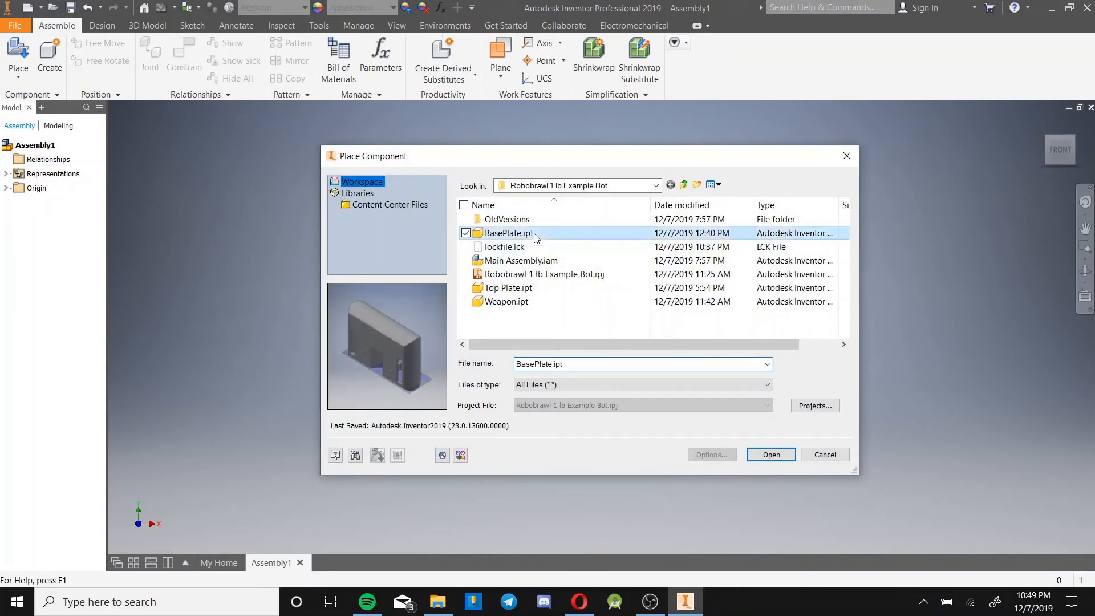
left_click(771, 455)
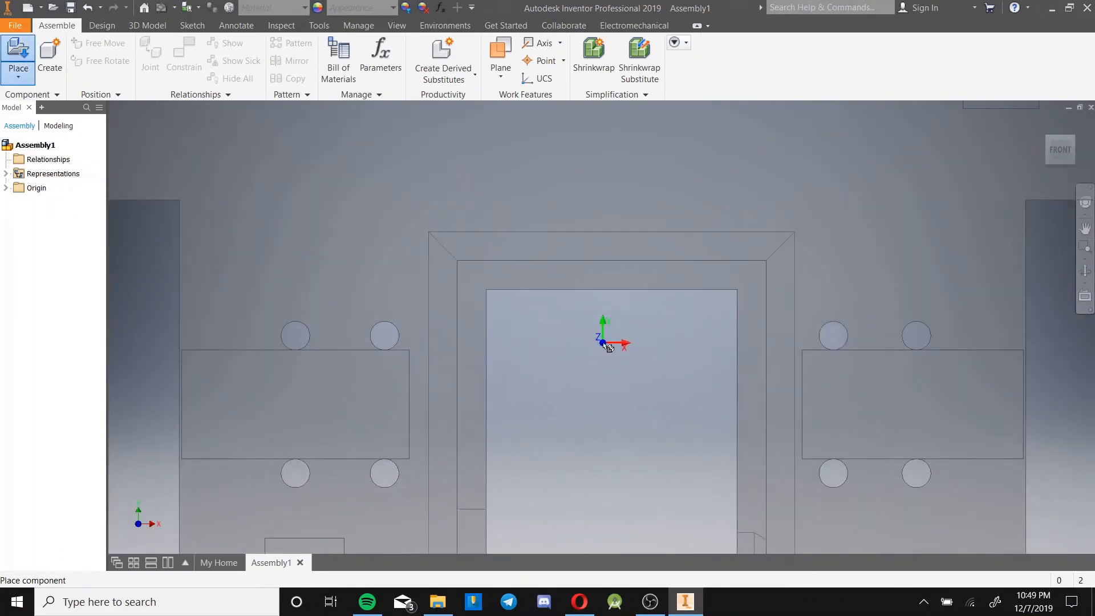
left_click(654, 367)
key("Escape")
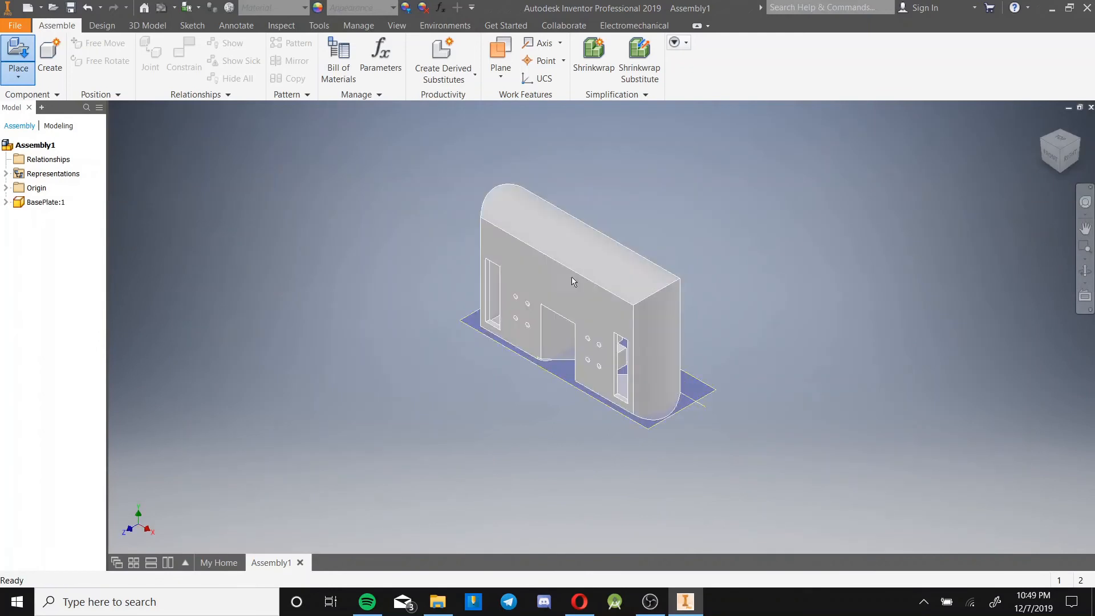
mouse_move(639, 309)
left_mouse_down()
mouse_move(592, 210)
mouse_move(666, 237)
mouse_move(642, 307)
left_mouse_up()
key("Escape")
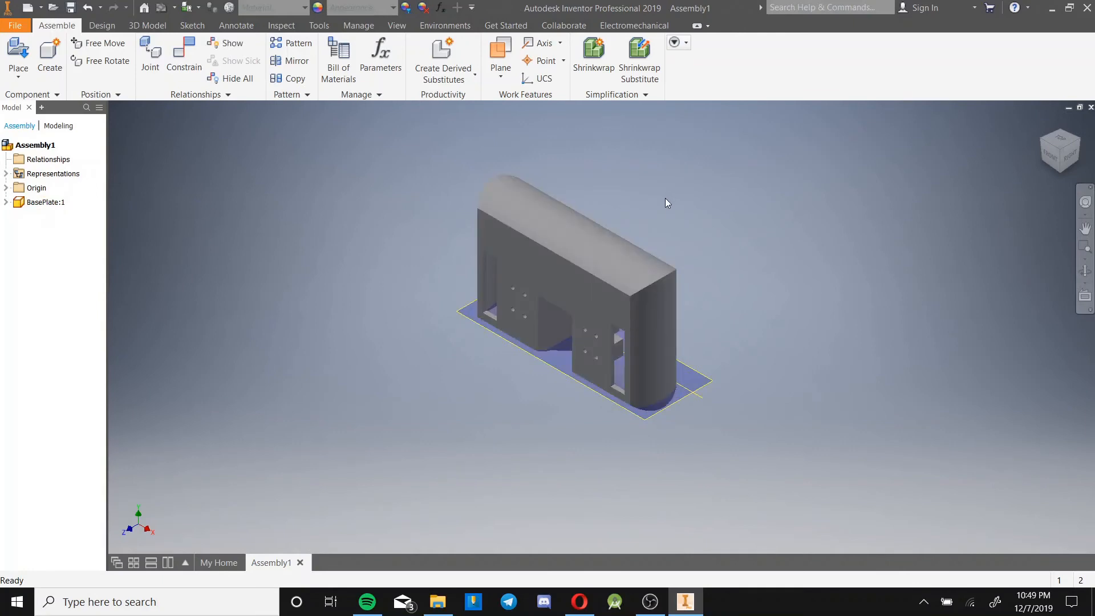
Ground the BasePlate component and test that it cannot be moved.
right_click(589, 262)
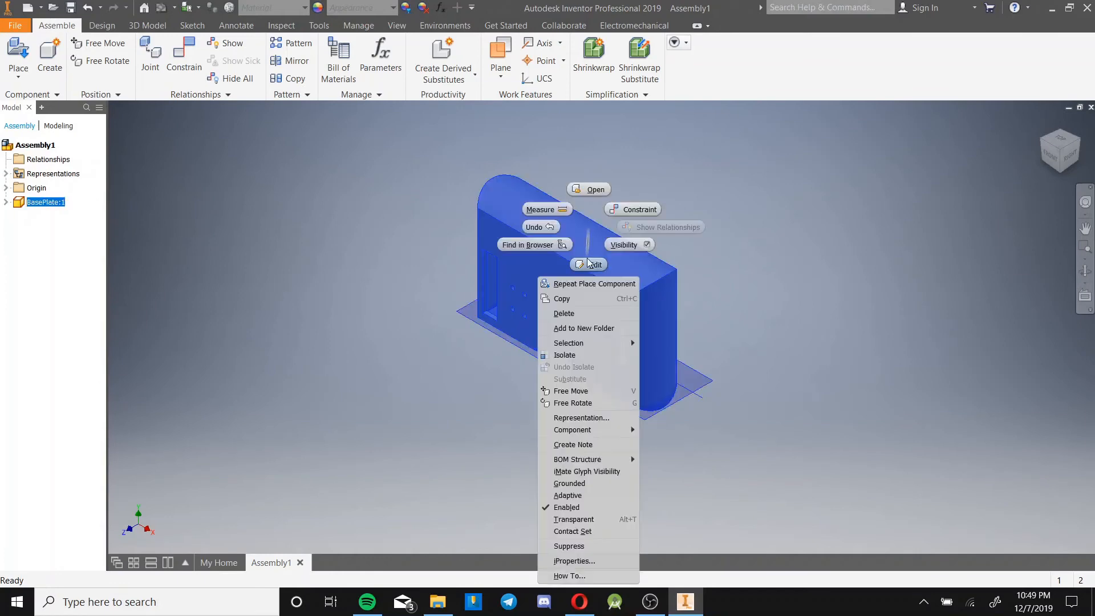
left_click(581, 484)
left_click(748, 314)
left_click_drag(606, 264, 538, 145)
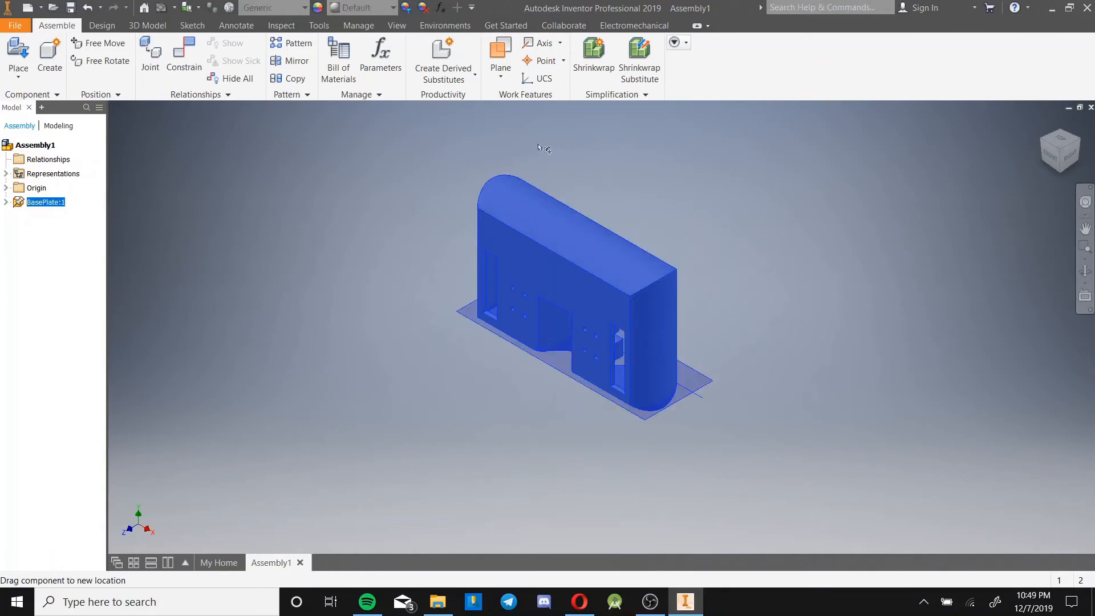
left_click_drag(536, 299, 592, 292)
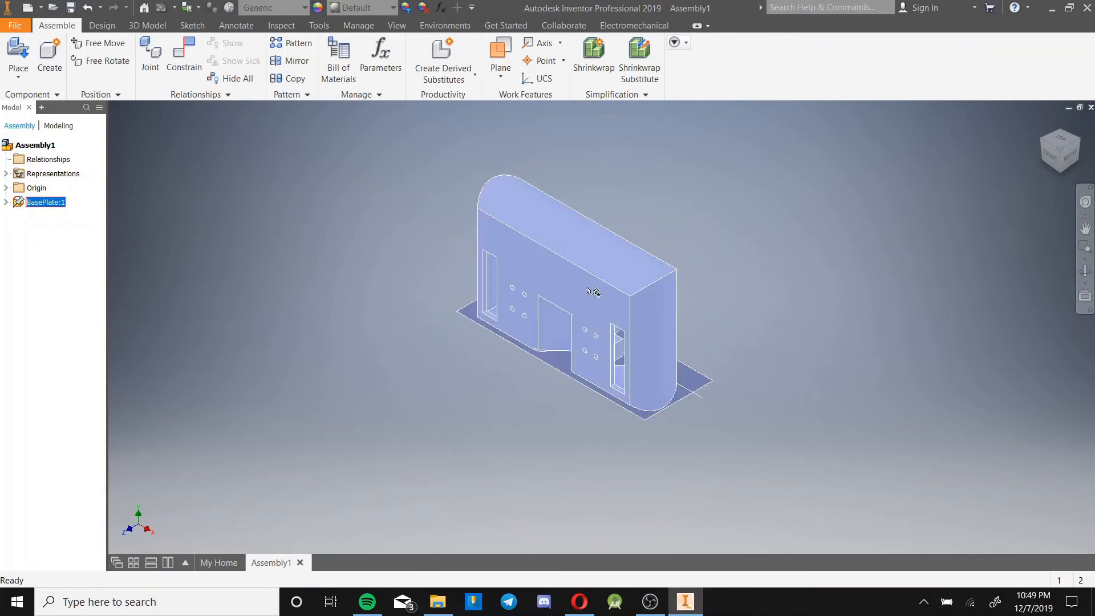
left_click(539, 461)
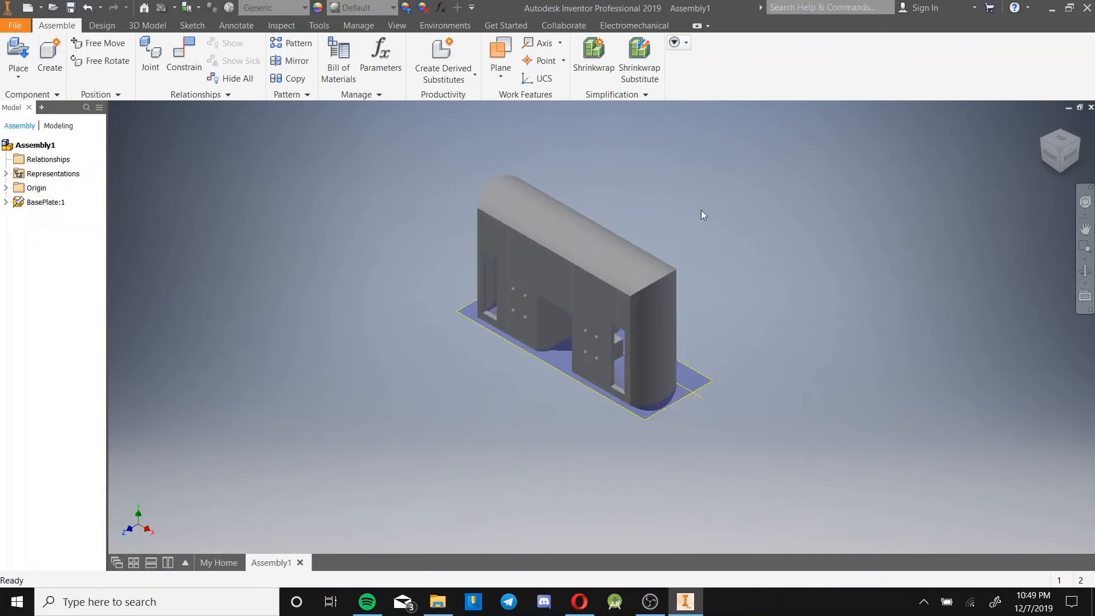
Place one instance of Top Plate.ipt next to the BasePlate's open side.
left_click(18, 54)
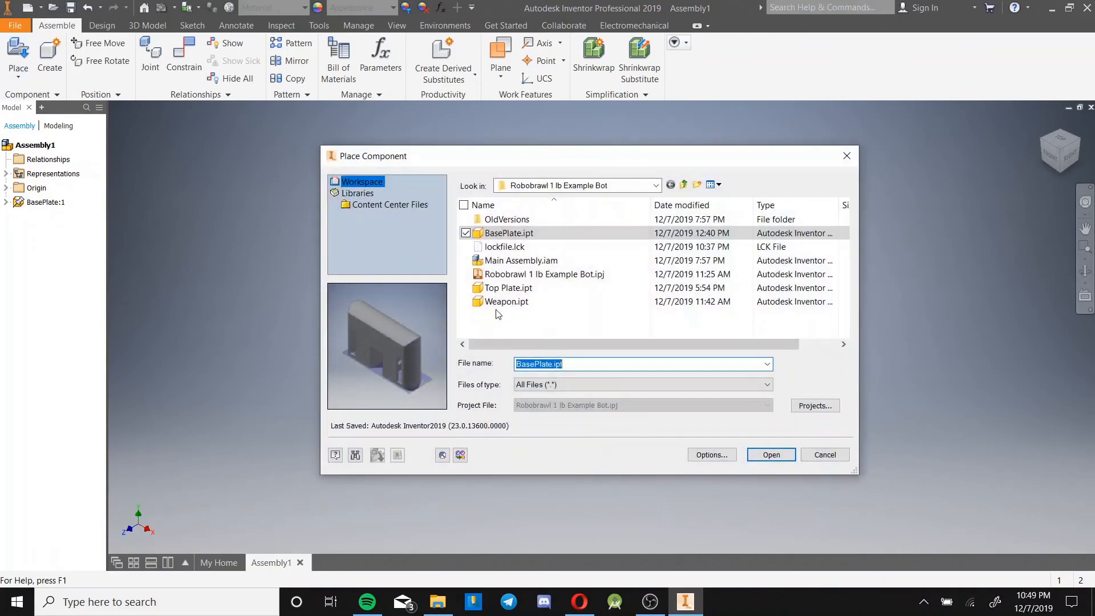
left_click(508, 287)
left_click(771, 455)
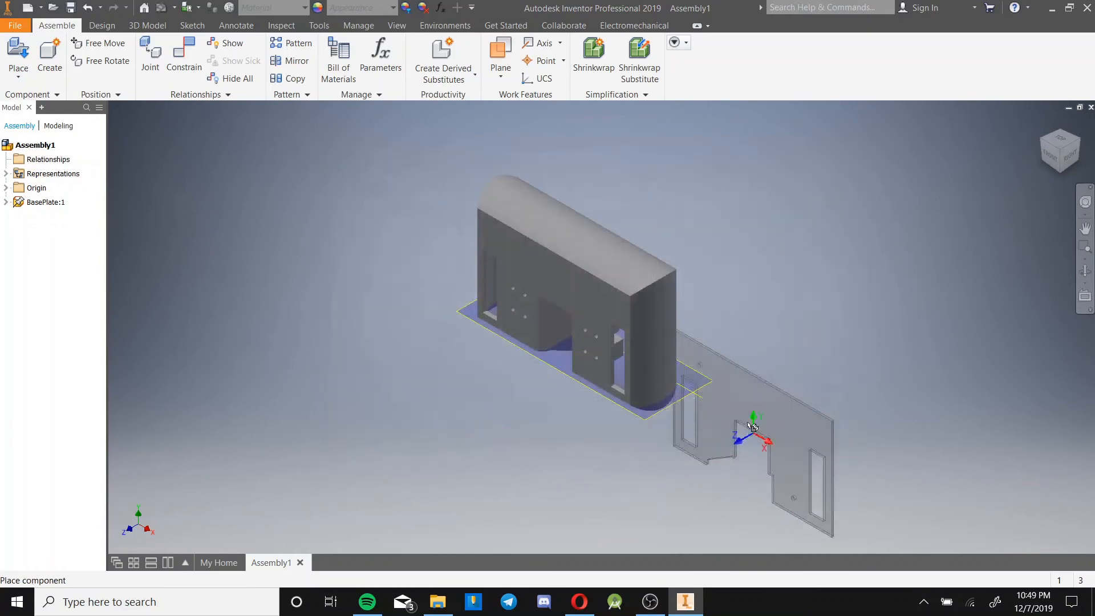
left_click(735, 237)
middle_click_drag(709, 392, 629, 322, "shift")
key("Escape")
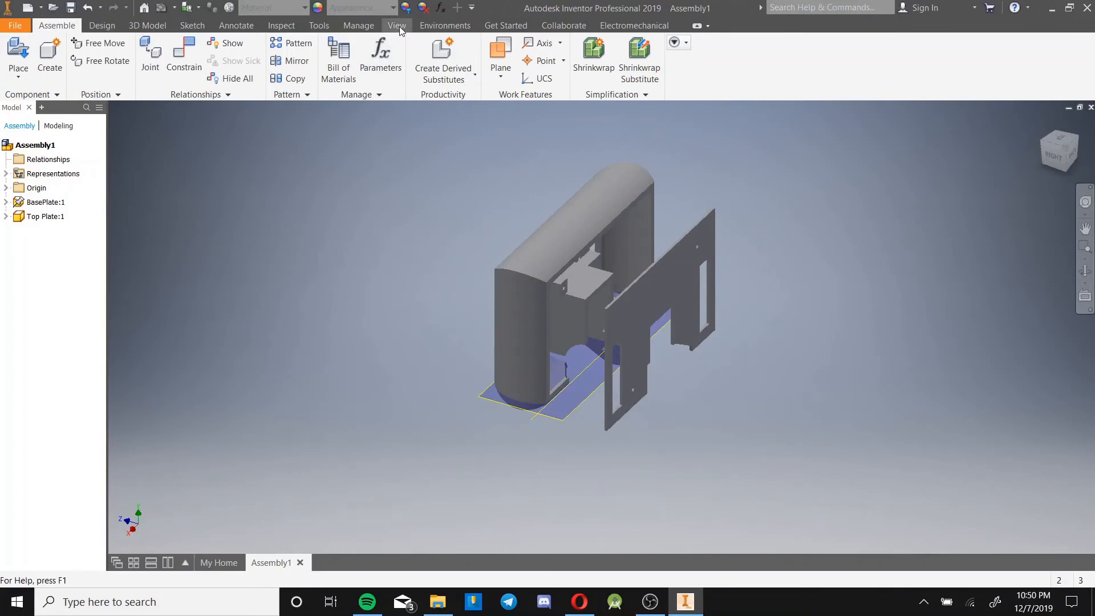
Change the assembly's visual style to Shaded with Edges.
middle_click_drag(662, 308, 620, 316, "shift")
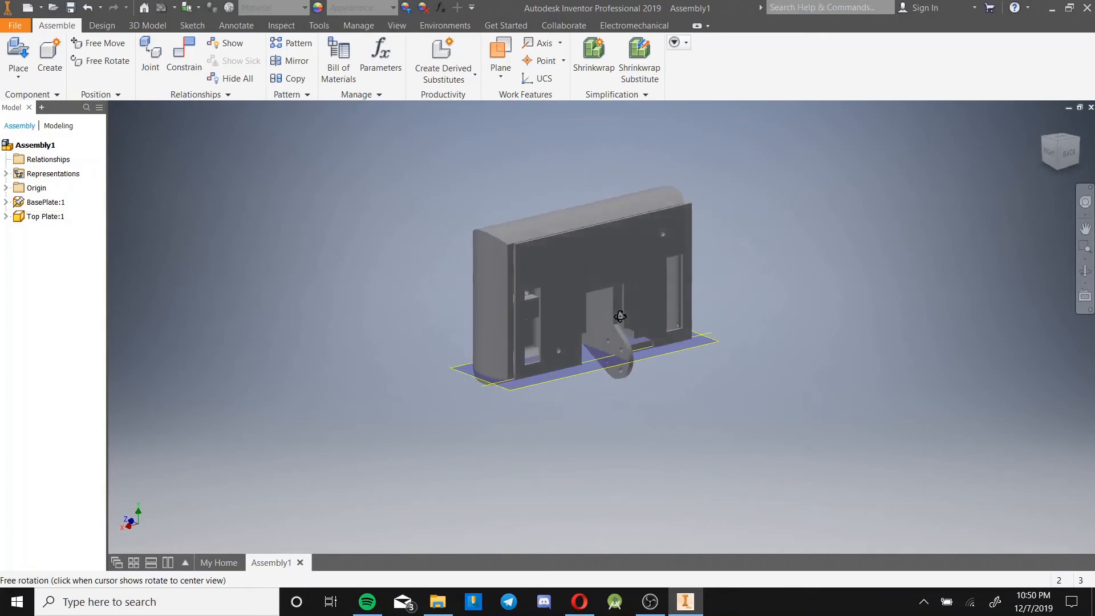
middle_click_drag(580, 277, 610, 303, "shift")
scroll(610, 304, "down", 5)
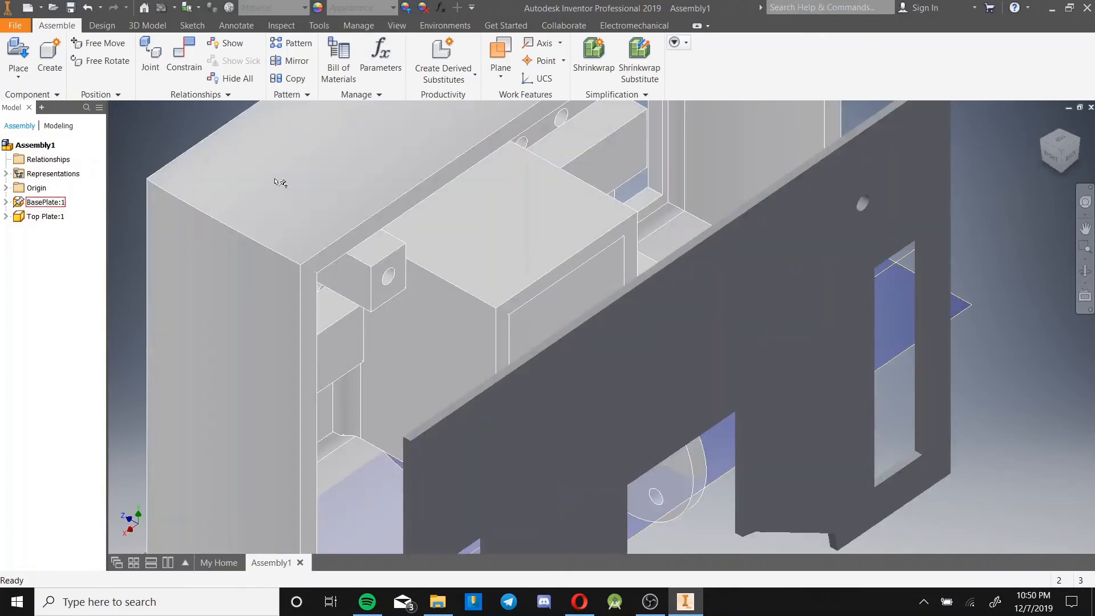
left_click(397, 25)
left_click(167, 62)
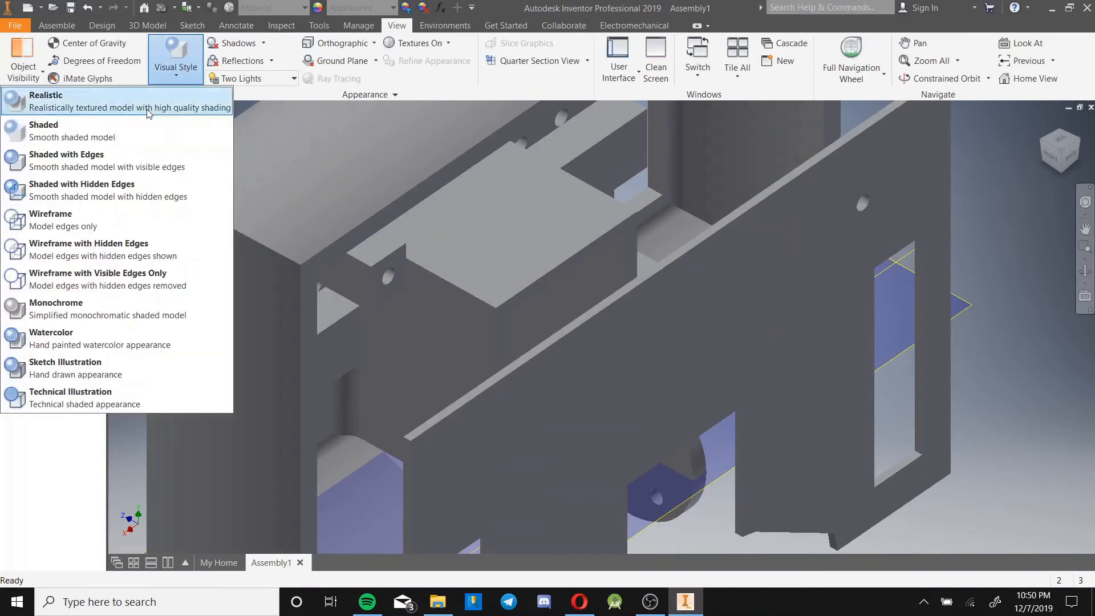
left_click(123, 170)
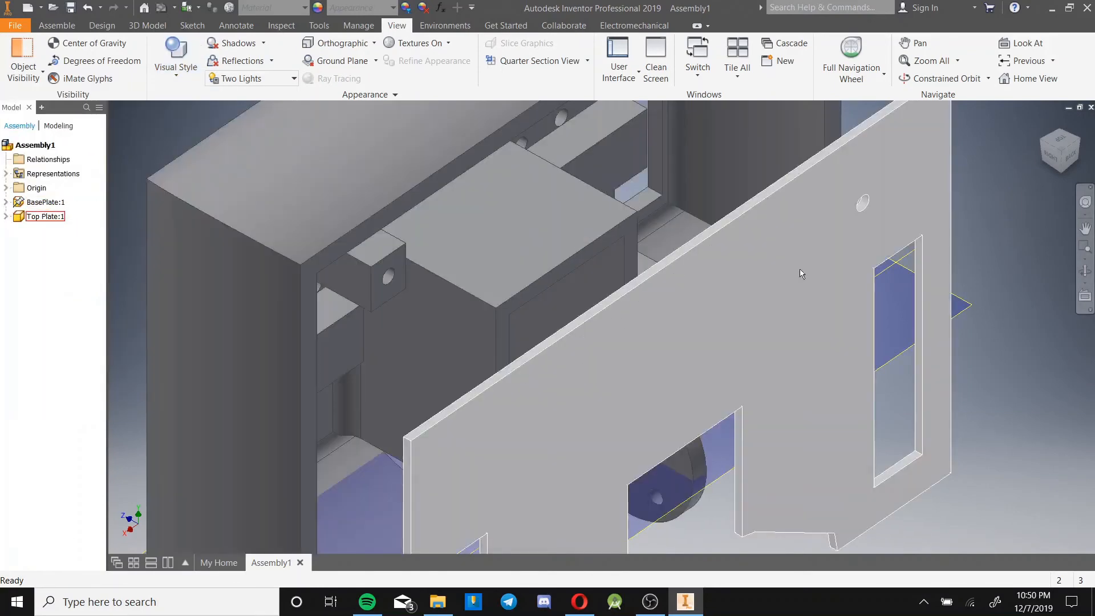
Move the Top Plate freely so that it floats roughly above the BasePlate's open side.
scroll(1009, 293, "up", 10)
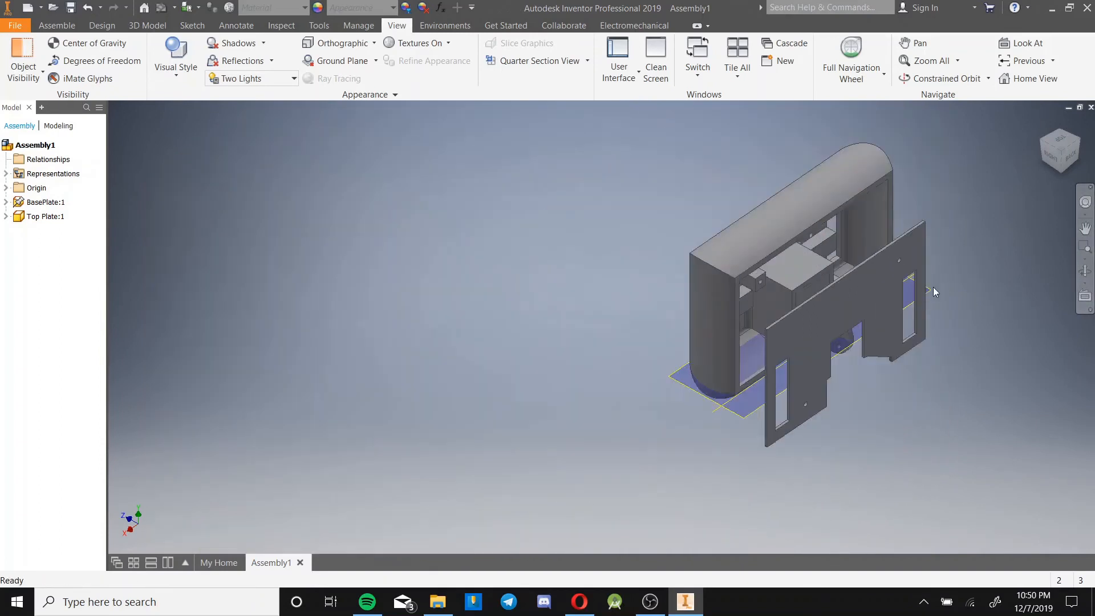
middle_click_drag(933, 286, 848, 191, "shift")
middle_click_drag(600, 197, 384, 292)
left_click(72, 26)
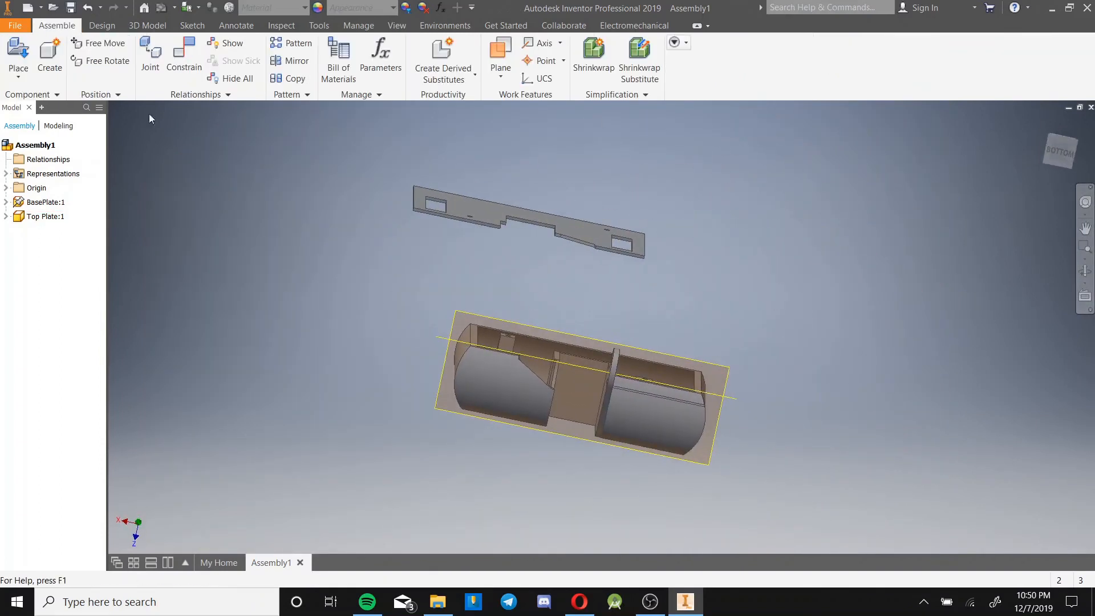
left_click_drag(485, 227, 539, 296)
middle_click_drag(439, 406, 590, 426, "shift")
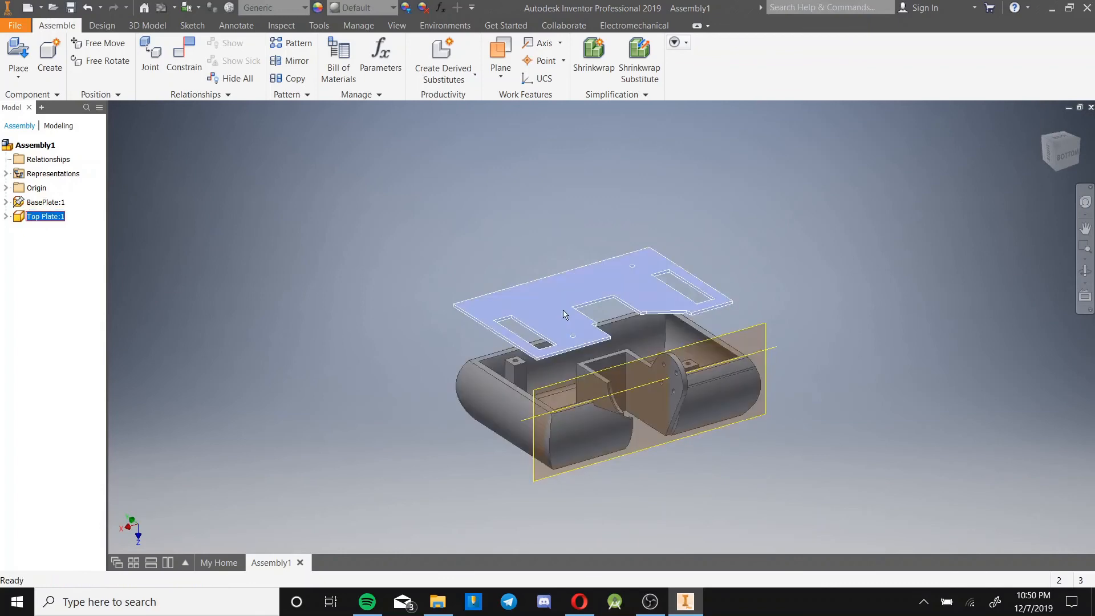
mouse_move(563, 311)
left_mouse_down()
mouse_move(574, 320)
mouse_move(563, 307)
left_mouse_up()
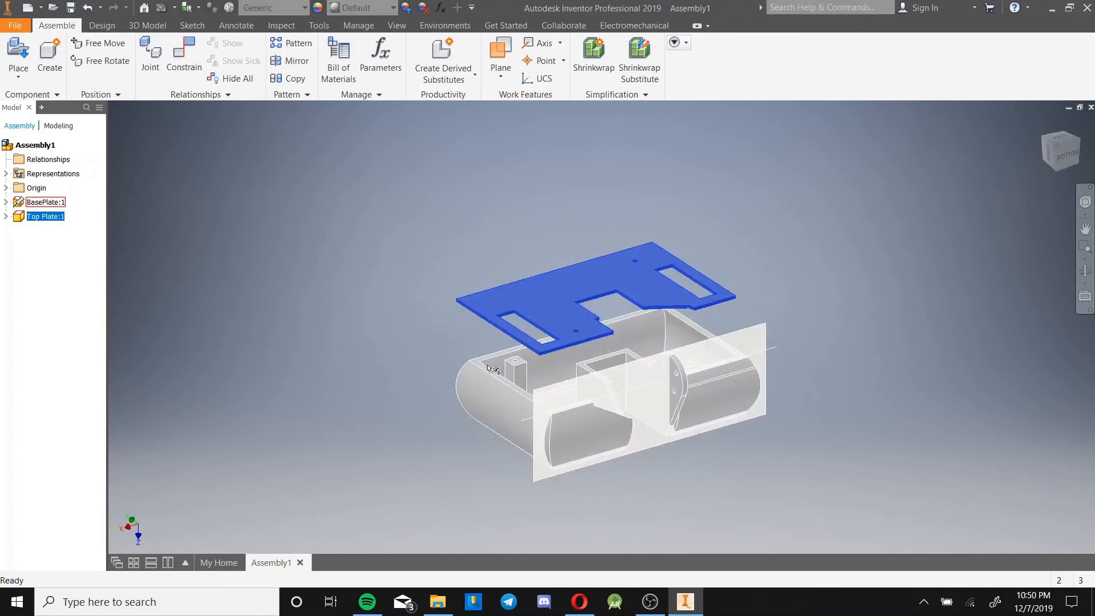
left_click(352, 222)
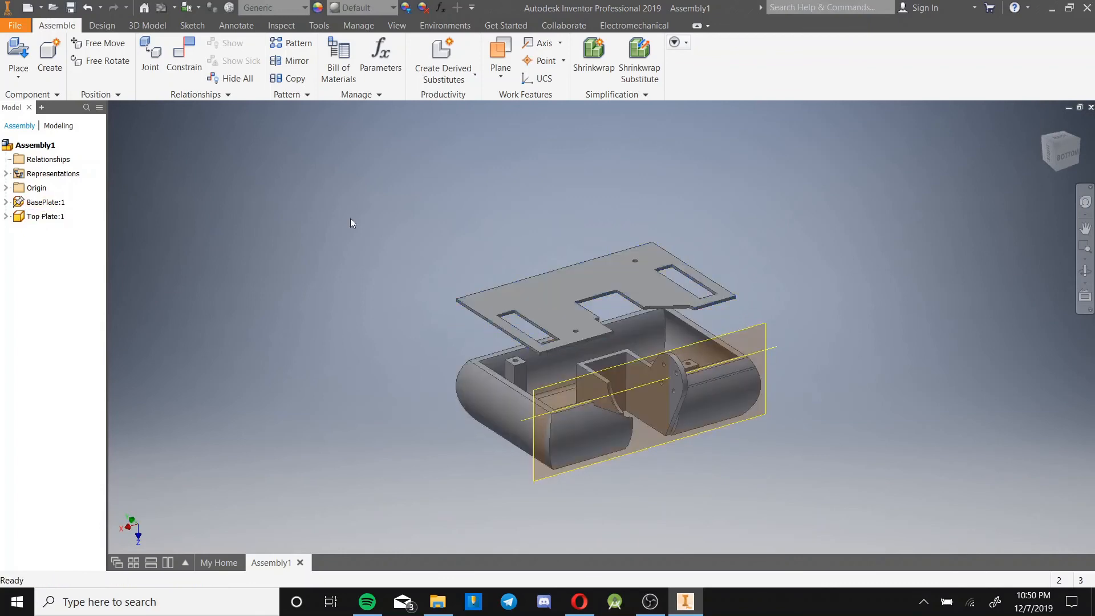
Try a mate constraint with 0.000 in offset between the Top Plate's large outer face and the BasePlate's rim face.
left_click(185, 53)
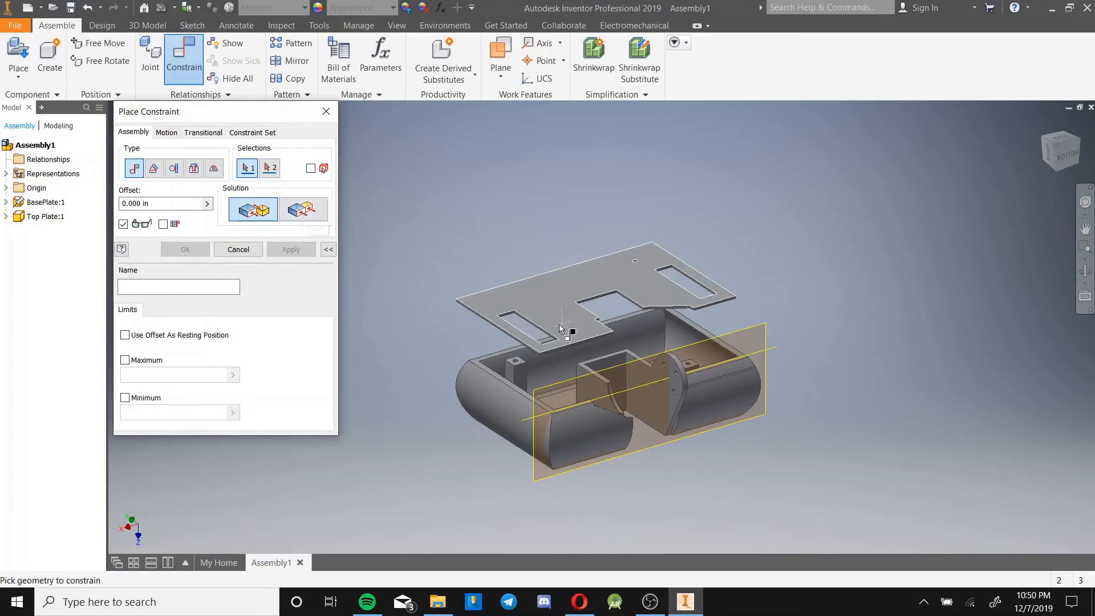
scroll(499, 313, "down", 5)
left_click(489, 254)
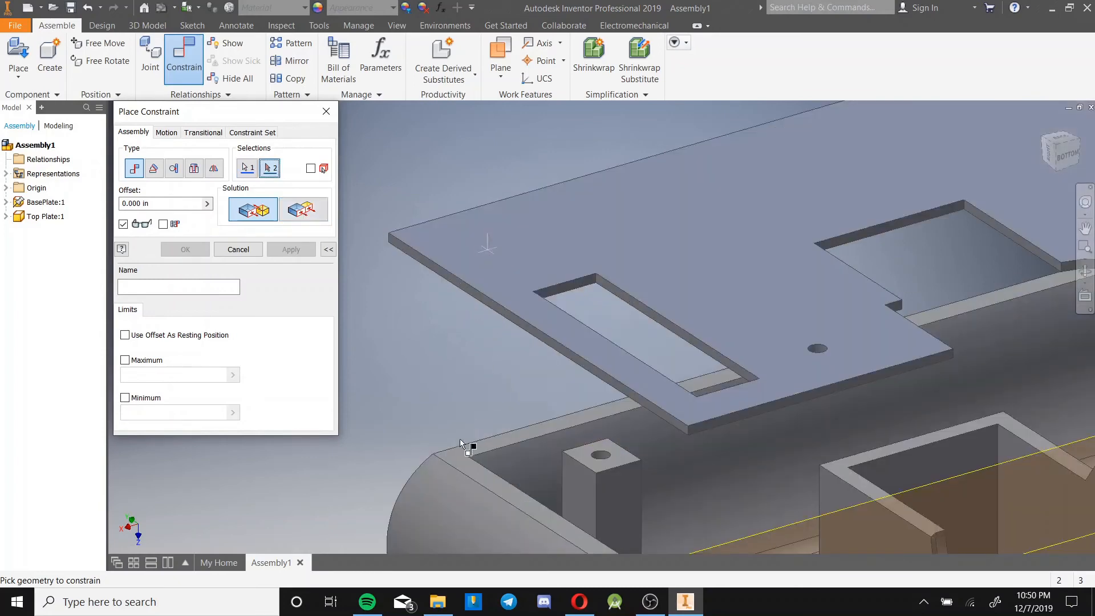
left_click(458, 451)
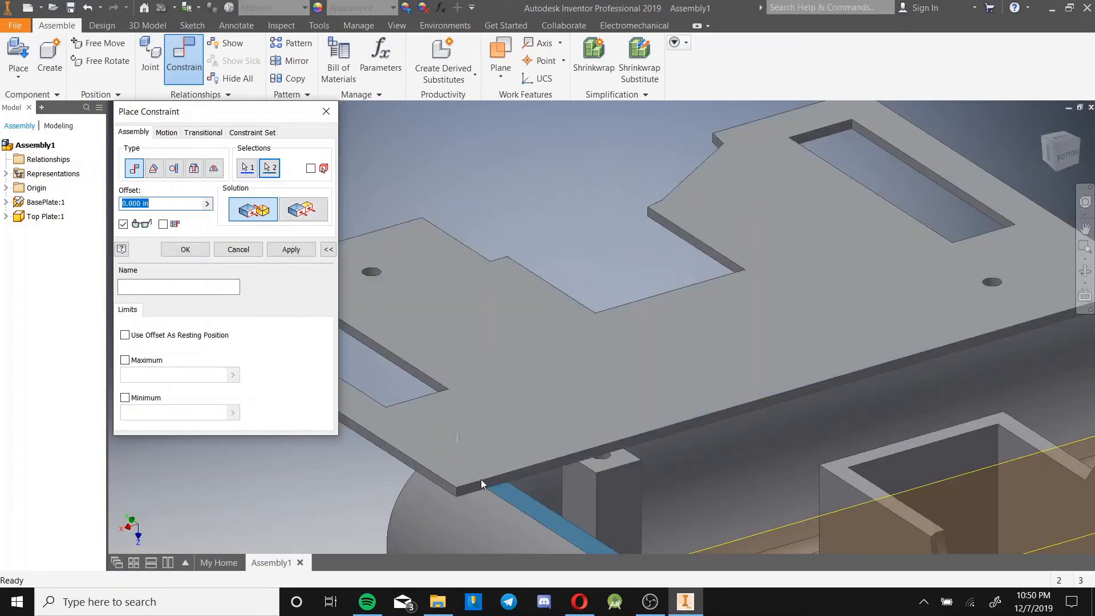
scroll(490, 485, "down", 3)
scroll(457, 442, "up", 3)
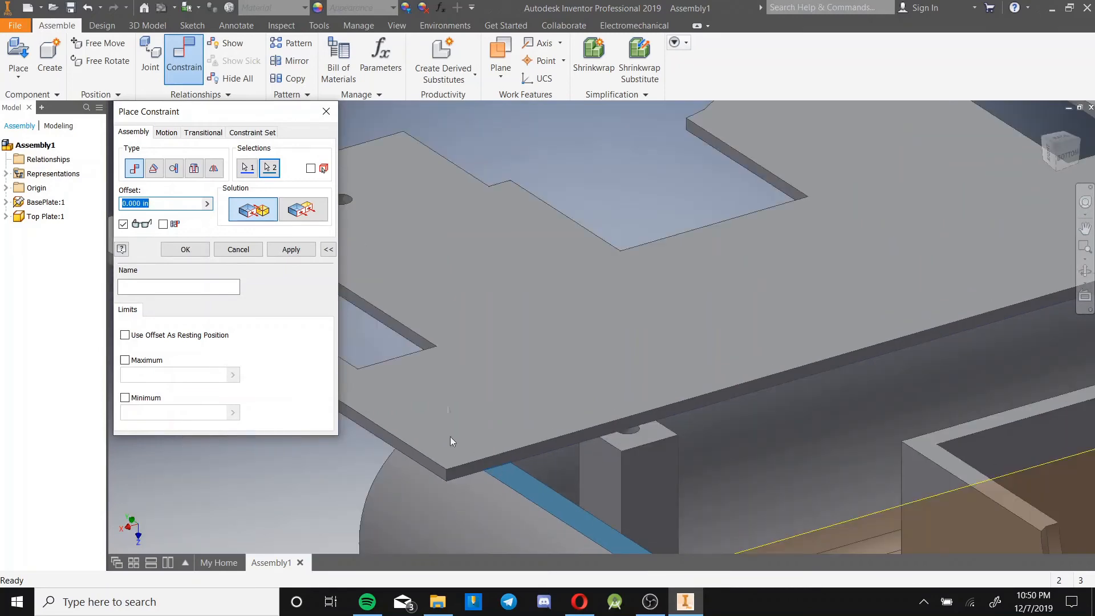
left_click(252, 250)
Try a flush constraint with 0.000 in offset between the Top Plate's large outer face and the BasePlate's rim face.
left_click(193, 50)
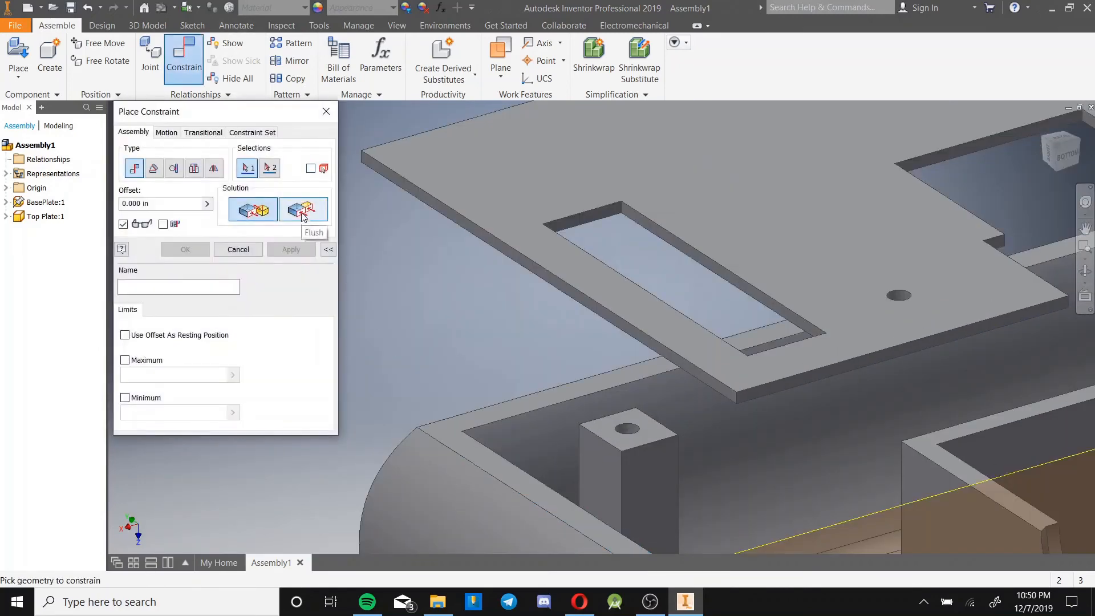
left_click(302, 211)
left_click(509, 167)
left_click(444, 428)
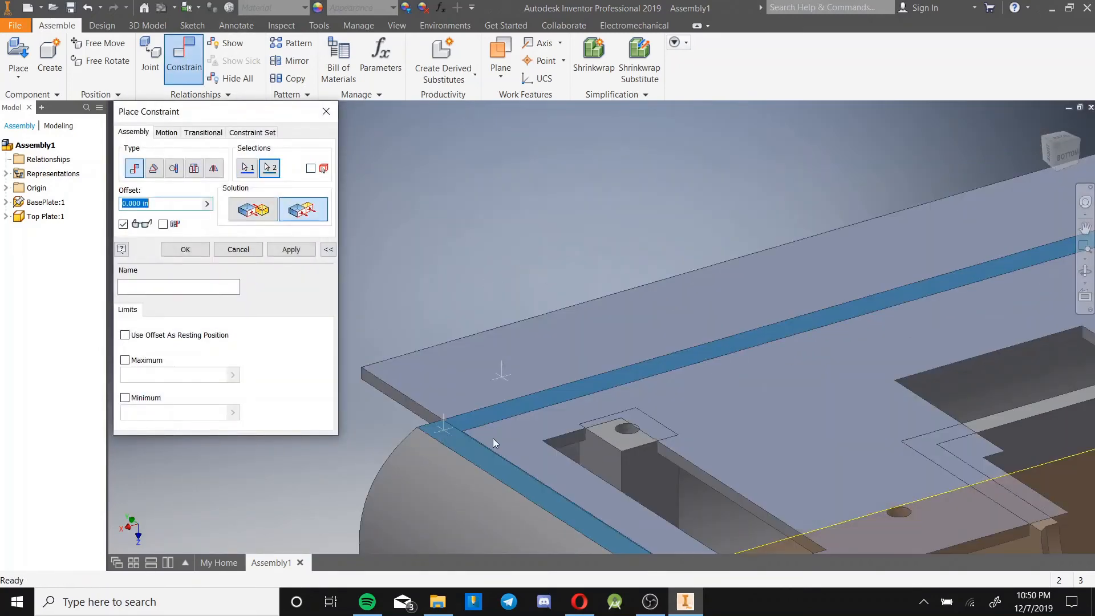
mouse_move(479, 431)
middle_mouse_down("shift")
mouse_move(489, 392)
mouse_move(479, 417)
middle_mouse_up("shift")
key("Escape")
Try a directed angle constraint of 25 degrees between the Top Plate's large outer face and the BasePlate's rim face.
left_click(194, 63)
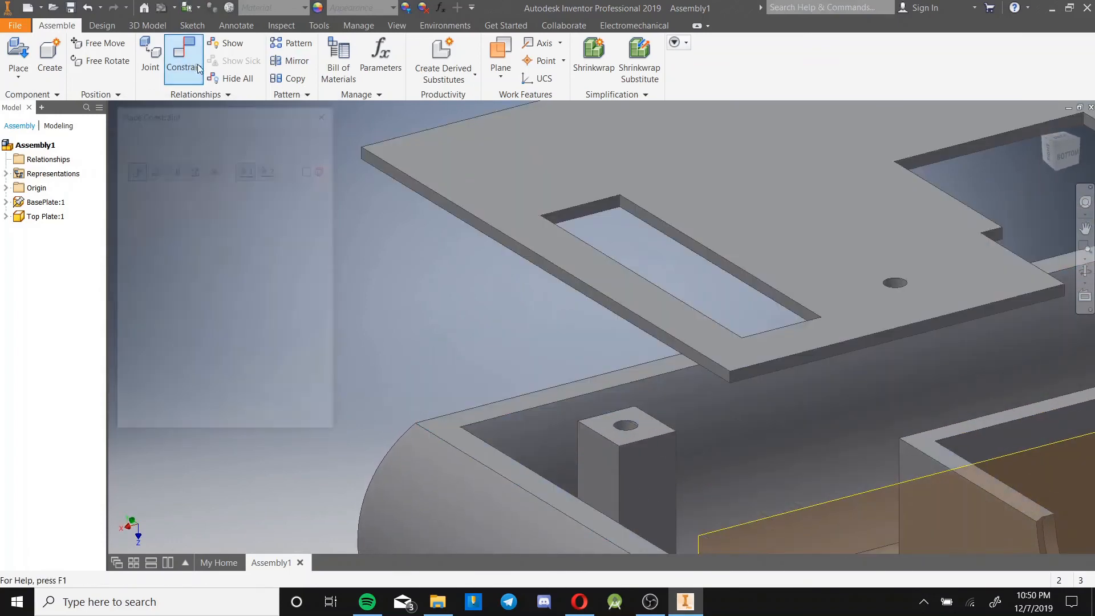
left_click(153, 168)
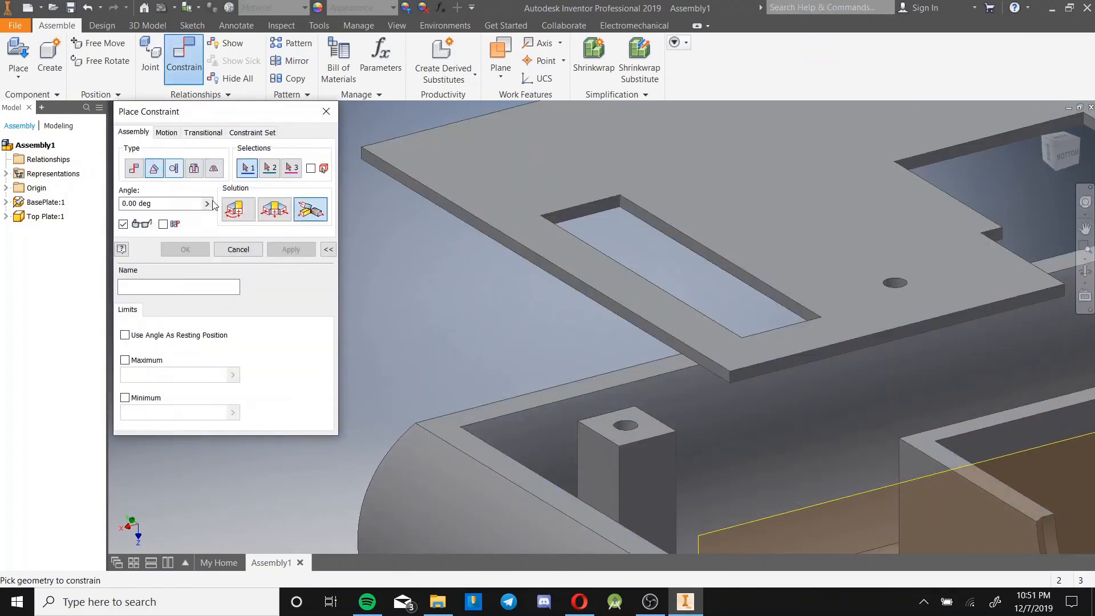
left_click(513, 190)
left_click(516, 402)
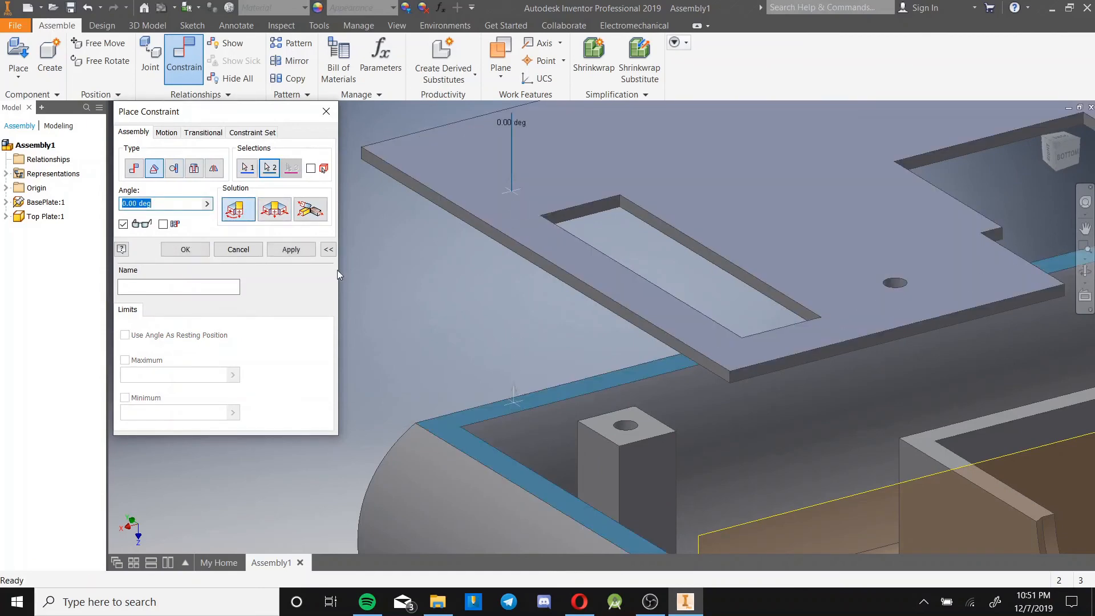
type("25")
scroll(402, 264, "up", 5)
scroll(437, 254, "down", 3)
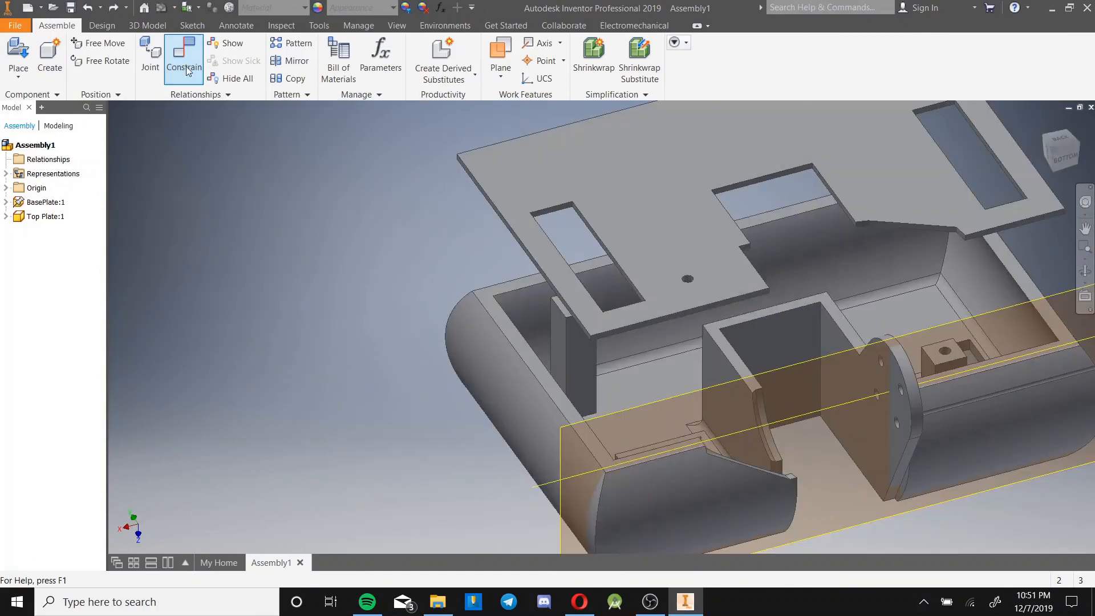
Mate the Top Plate's large underside face to the BasePlate's rim face with a 0.000 in offset.
left_click(183, 63)
scroll(491, 293, "down", 5)
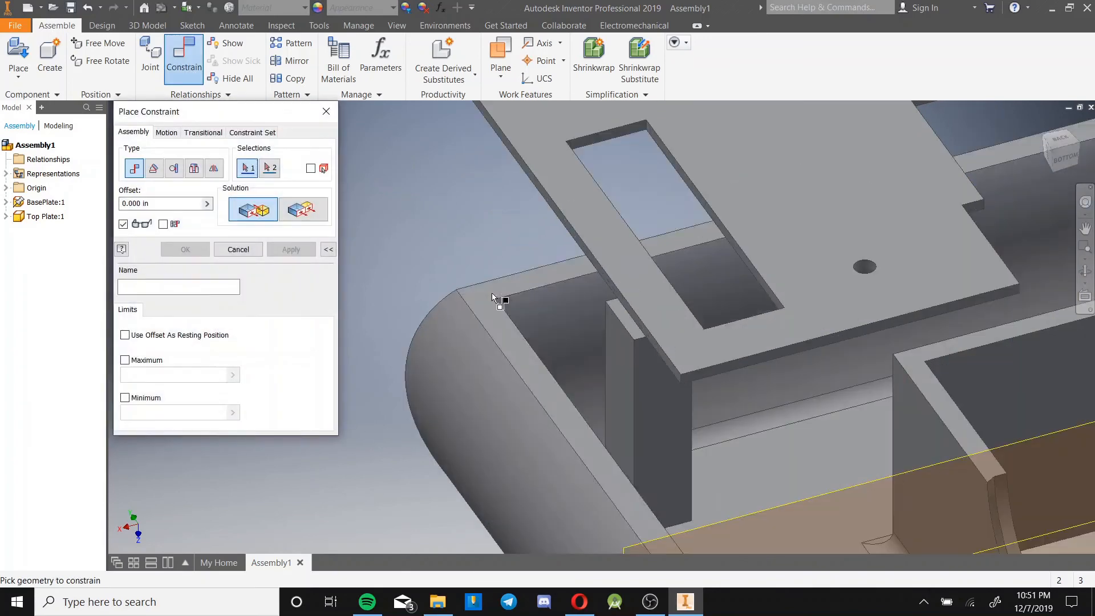
scroll(491, 294, "up", 6)
middle_click_drag(492, 293, 559, 261, "shift")
middle_click_drag(452, 435, 609, 79)
scroll(421, 340, "down", 3)
left_click(421, 340)
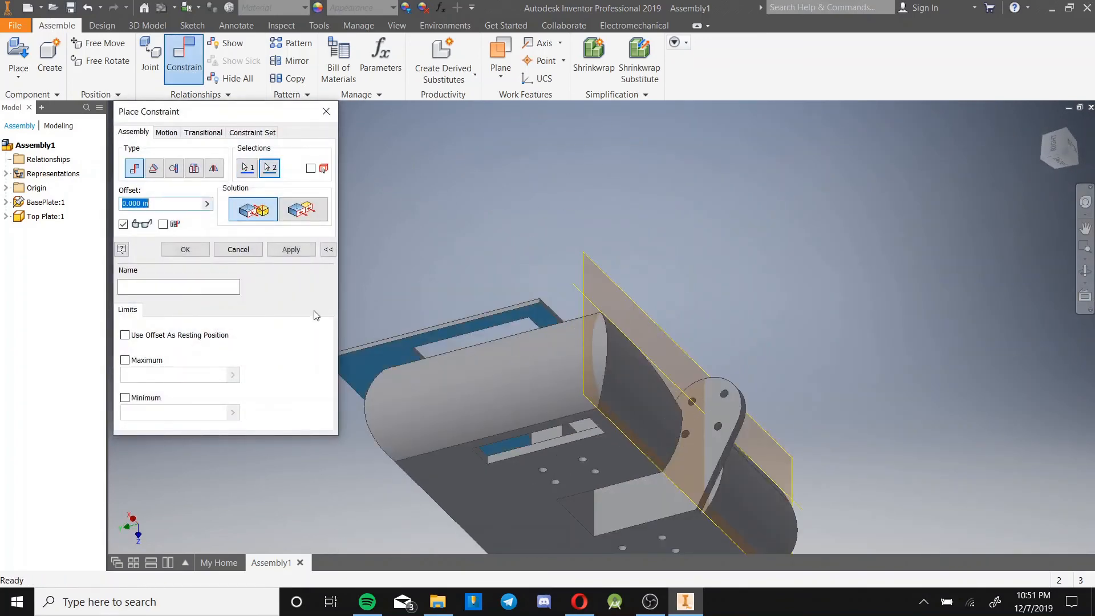
left_click(295, 251)
Mate the Top Plate's lower short-side edge to the BasePlate's outer rim edge on that side, with 0.000 in offset.
scroll(434, 323, "up", 5)
middle_click_drag(435, 325, 471, 331, "shift")
middle_click_drag(389, 215, 650, 437)
scroll(655, 438, "down", 5)
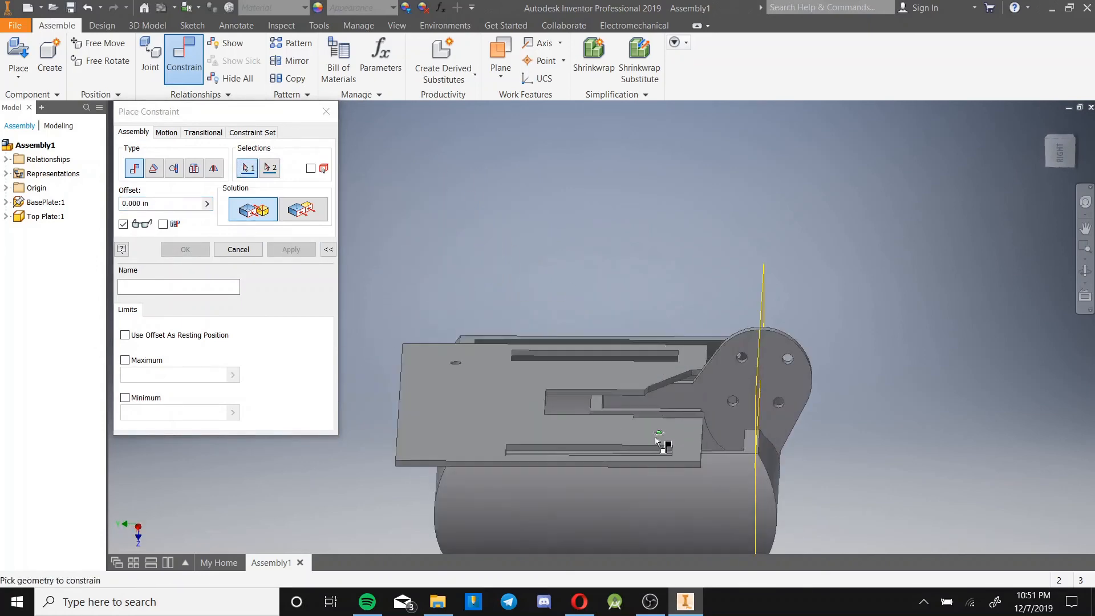
scroll(654, 436, "down", 4)
left_click(640, 432)
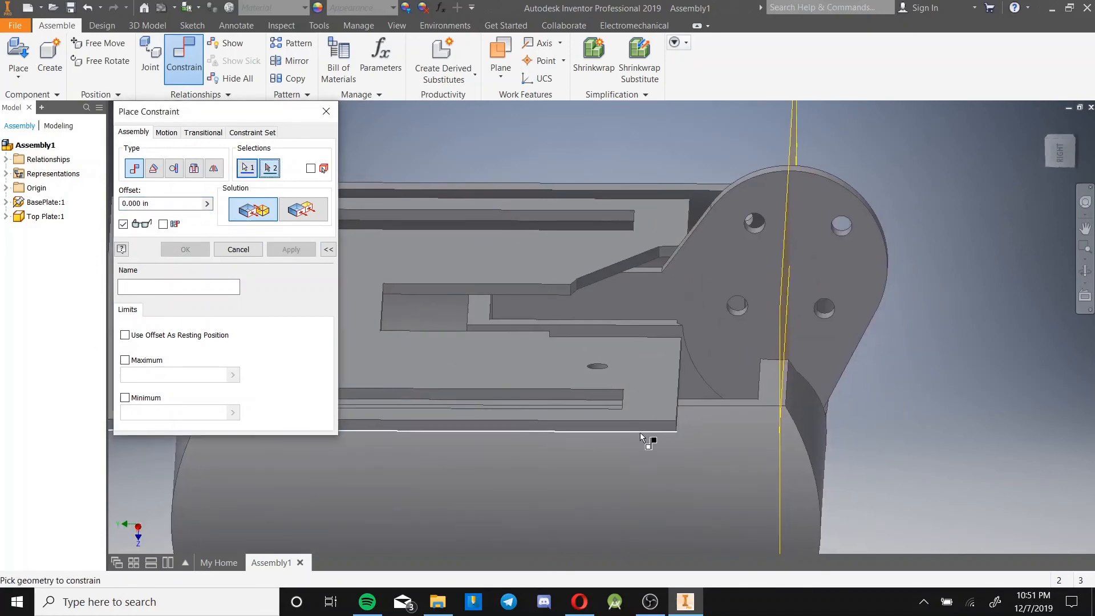
left_click(693, 405)
scroll(572, 391, "up", 2)
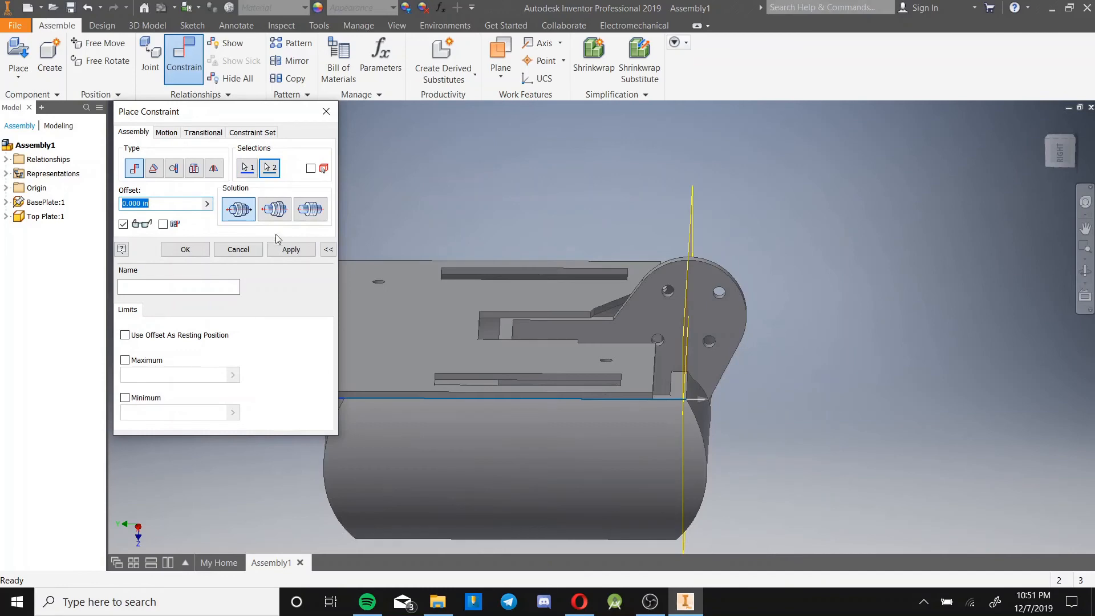
left_click(279, 253)
Mate the Top Plate's lower long edge to the BasePlate's long outer rim edge with a 0.000 in offset.
middle_click_drag(454, 360, 723, 206, "shift")
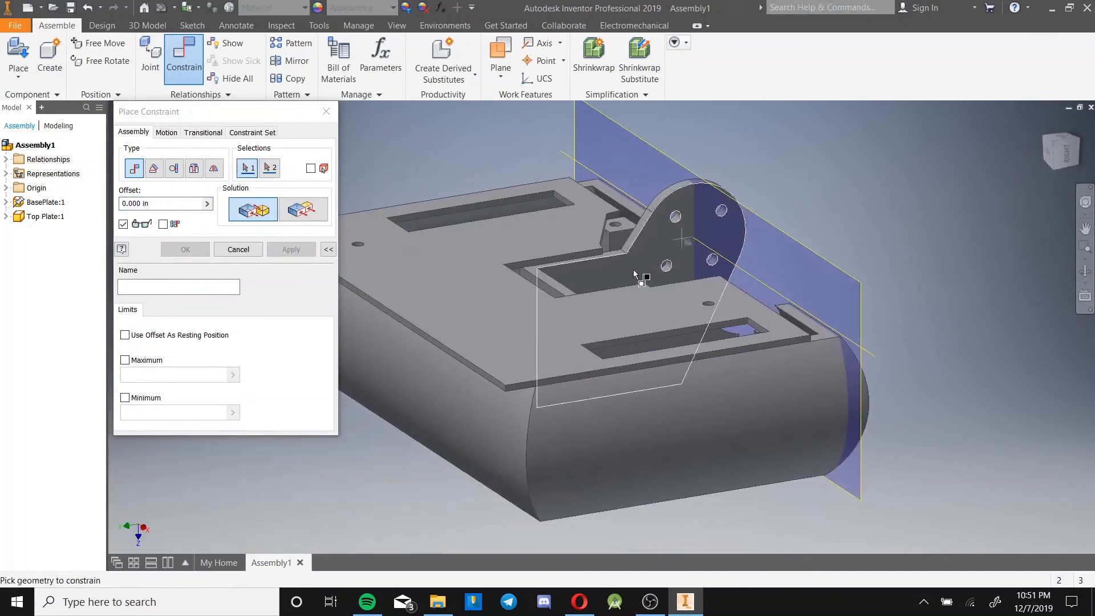
scroll(457, 351, "down", 3)
key("Escape")
scroll(511, 309, "down", 6)
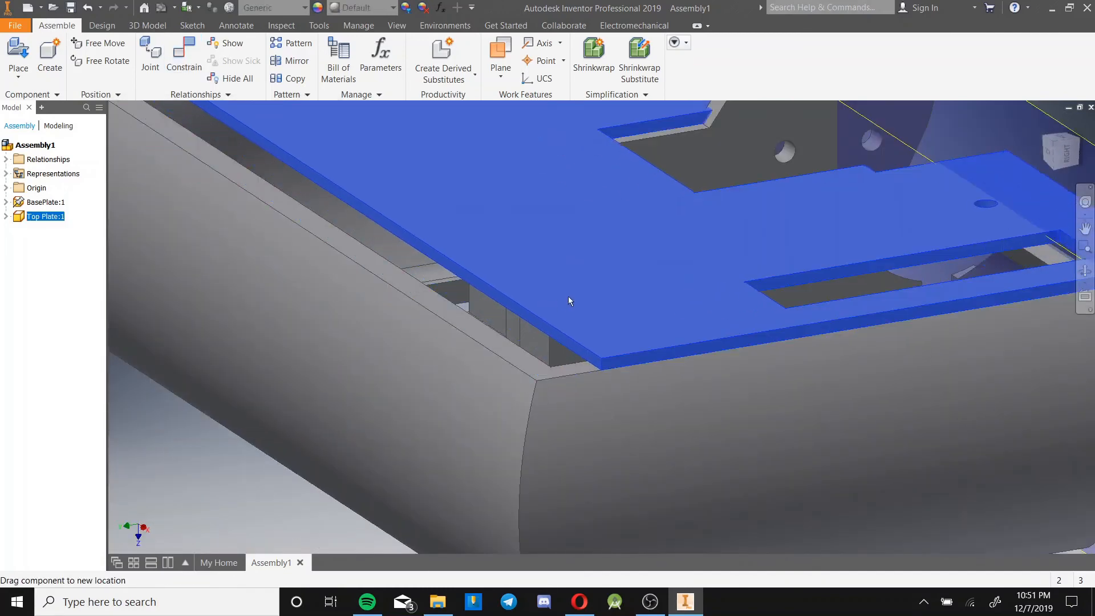
left_click(194, 63)
left_click(429, 310)
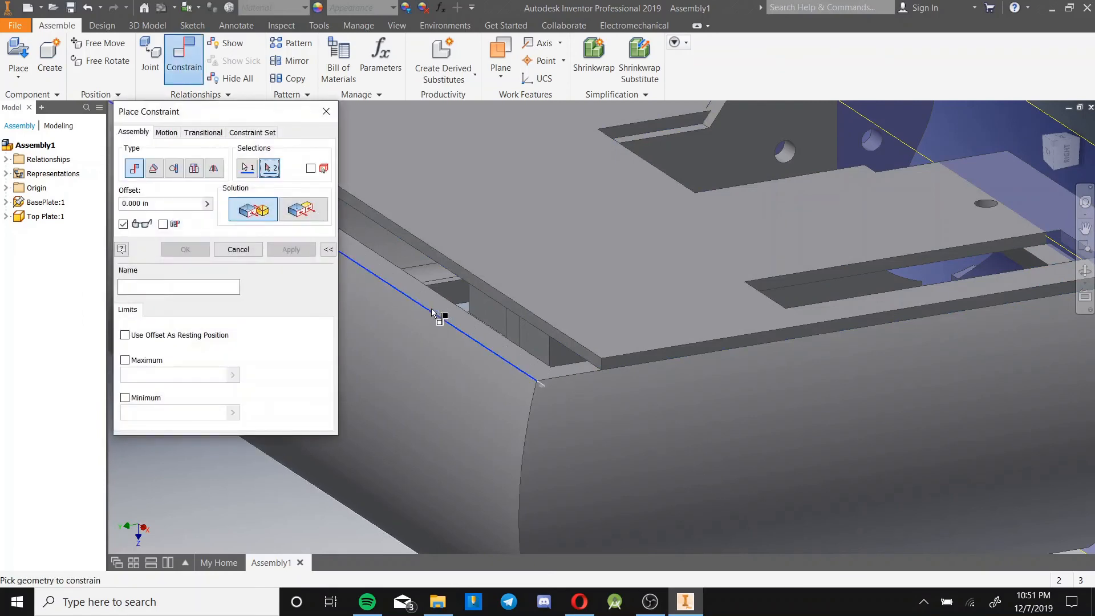
left_click(471, 286)
left_click(293, 253)
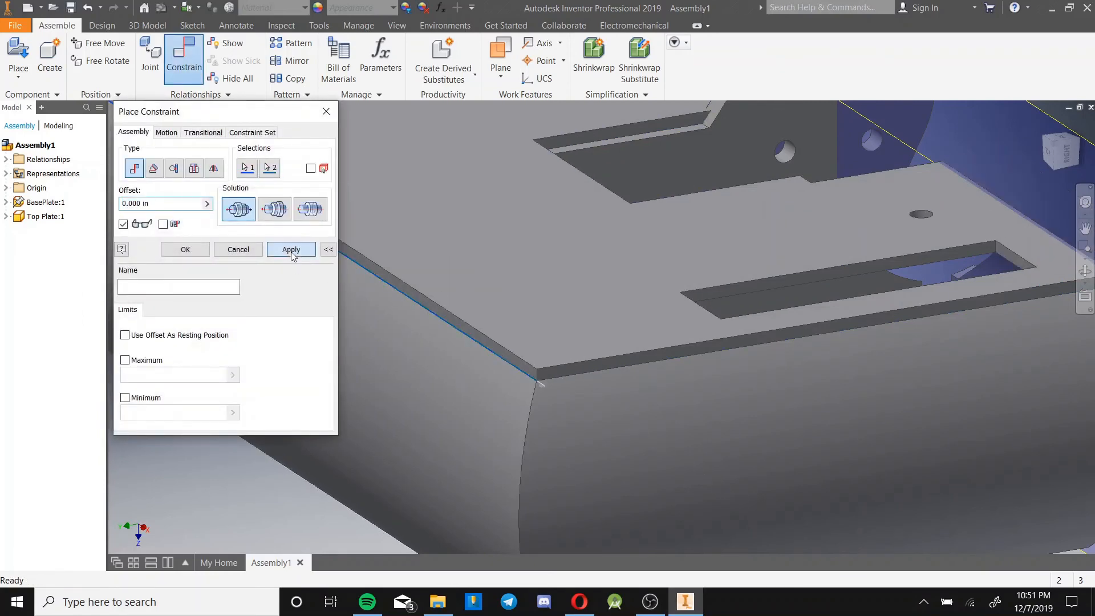
key("Escape")
Try to move the constrained Top Plate and examine its fit on the BasePlate from several angles.
scroll(453, 288, "up", 5)
left_click(517, 201)
left_click_drag(585, 234, 613, 256)
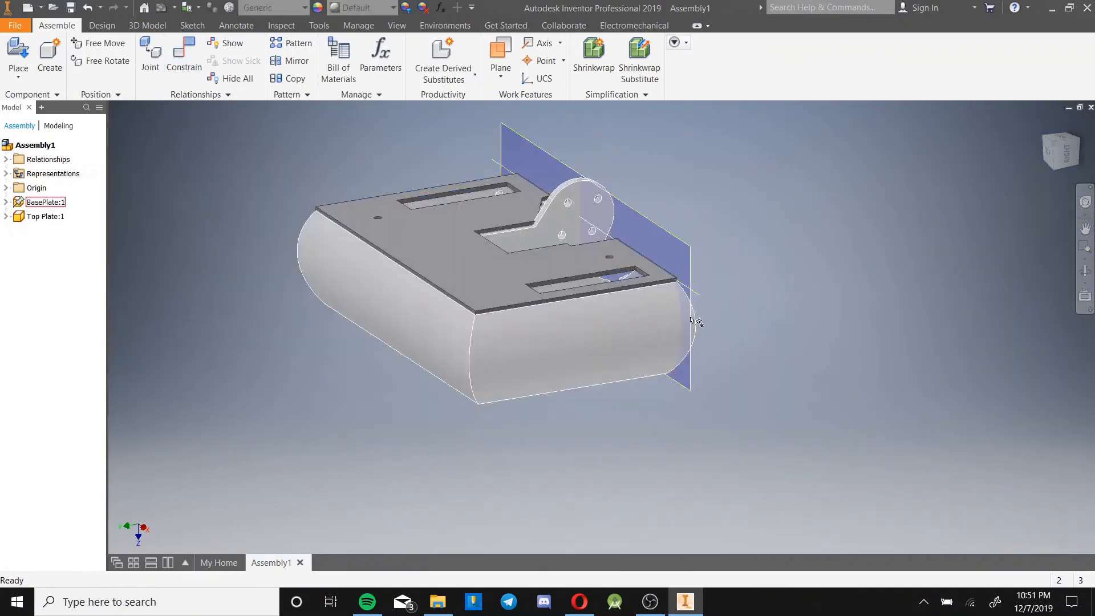
middle_click_drag(693, 314, 262, 190, "shift")
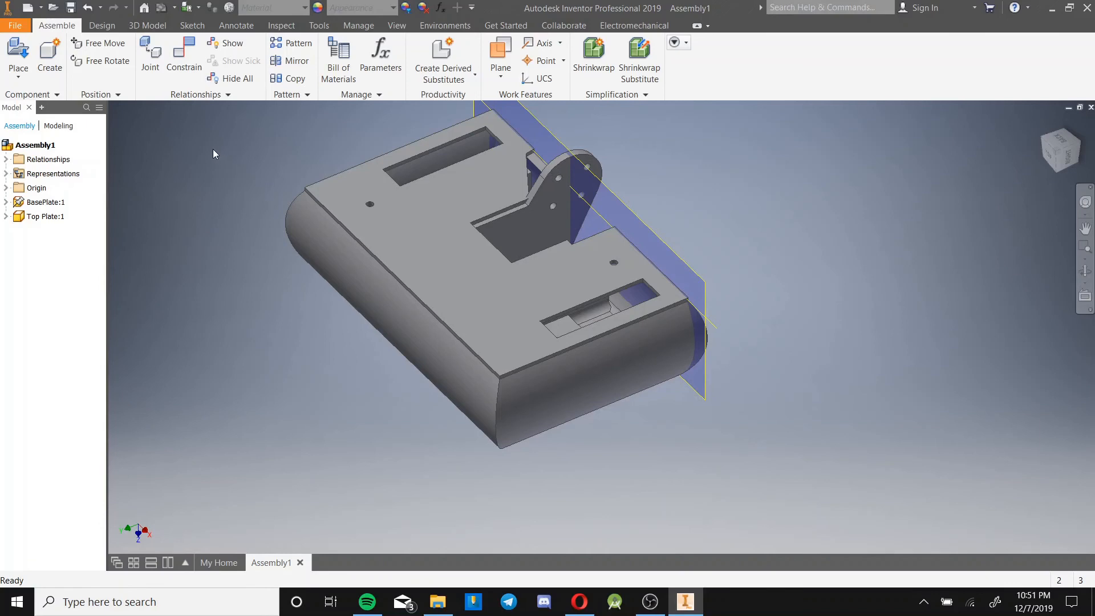
middle_click_drag(213, 149, 306, 194)
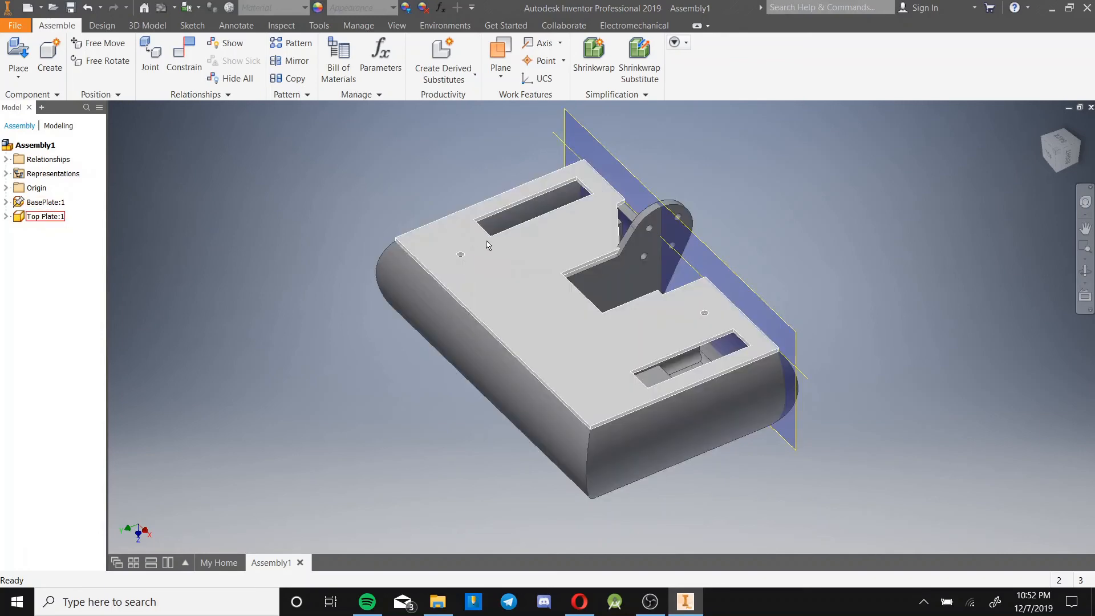
Hide the Top Plate and examine the drilled square post in the BasePlate's corner.
right_click(540, 212)
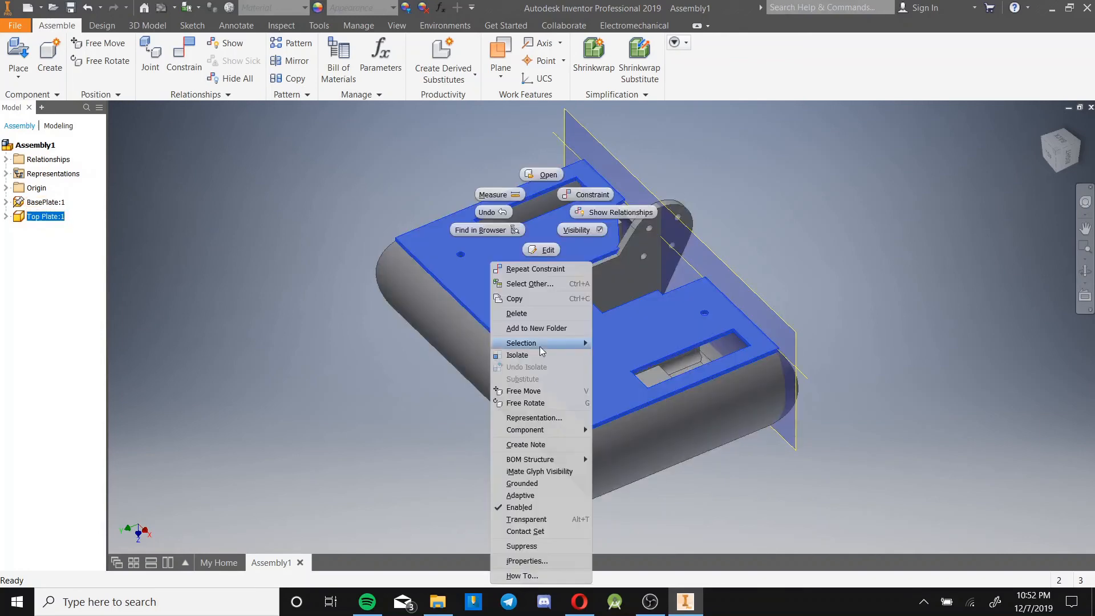
left_click(575, 233)
middle_click_drag(628, 408, 573, 409, "shift")
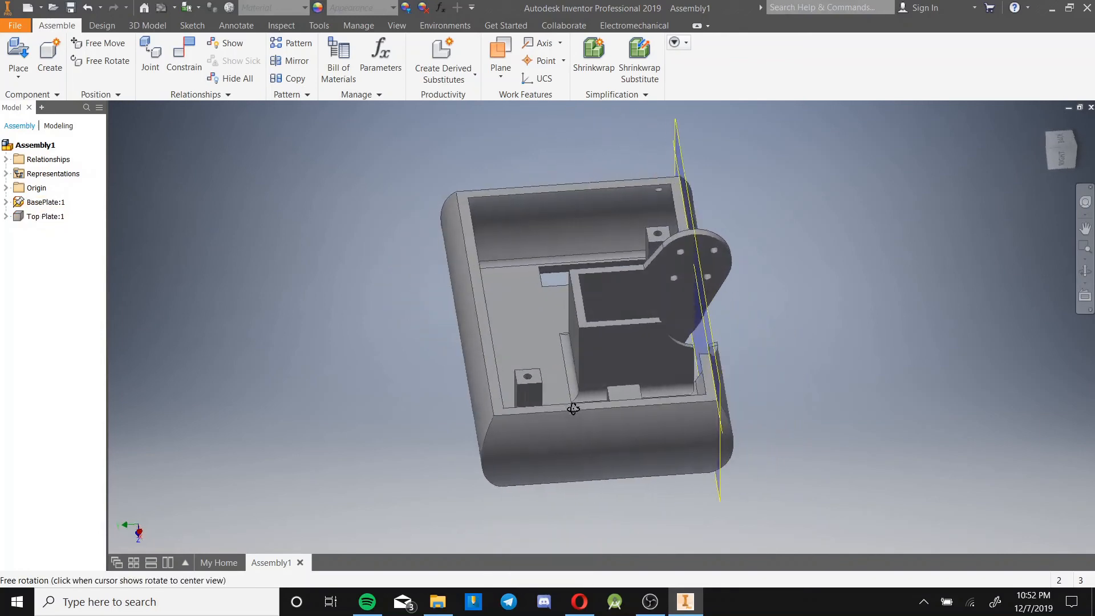
scroll(554, 373, "up", 5)
scroll(521, 378, "down", 2)
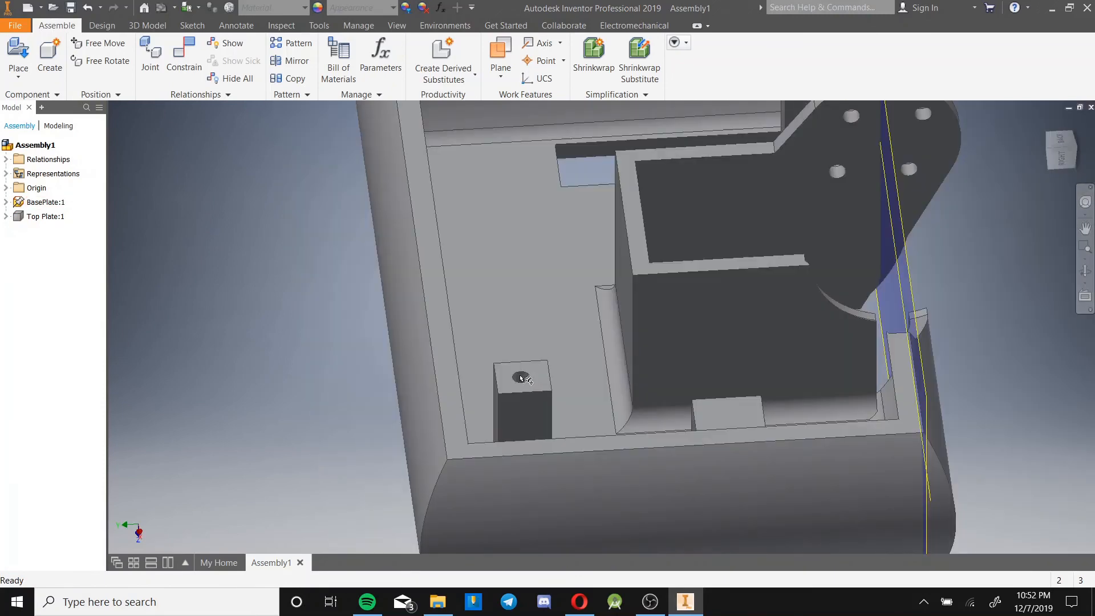
Undo hiding the Top Plate and clear the selection.
key("ctrl+z")
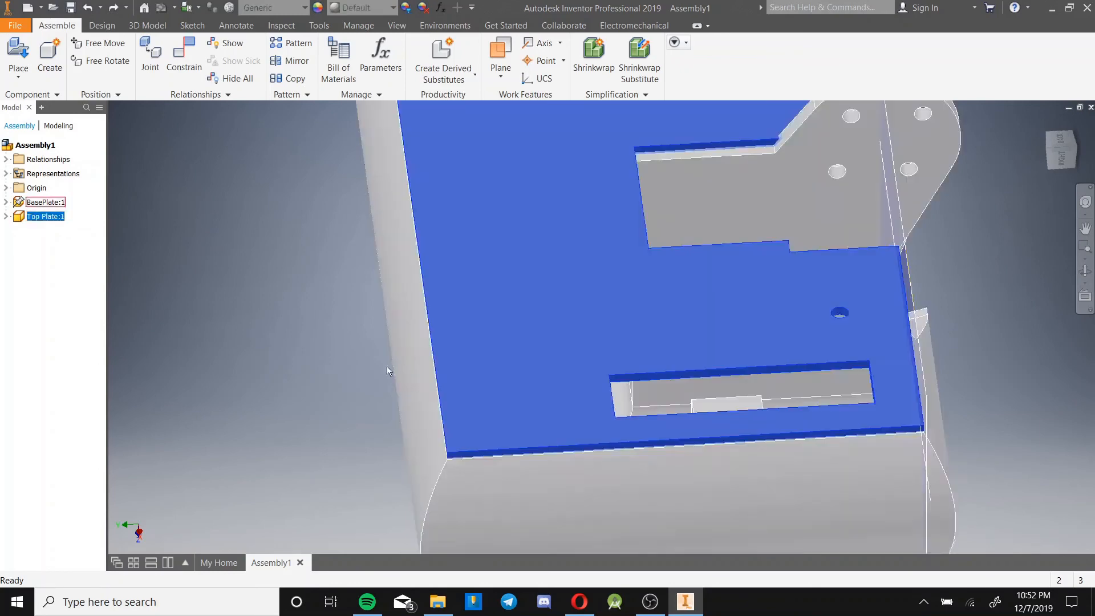
left_click(417, 354)
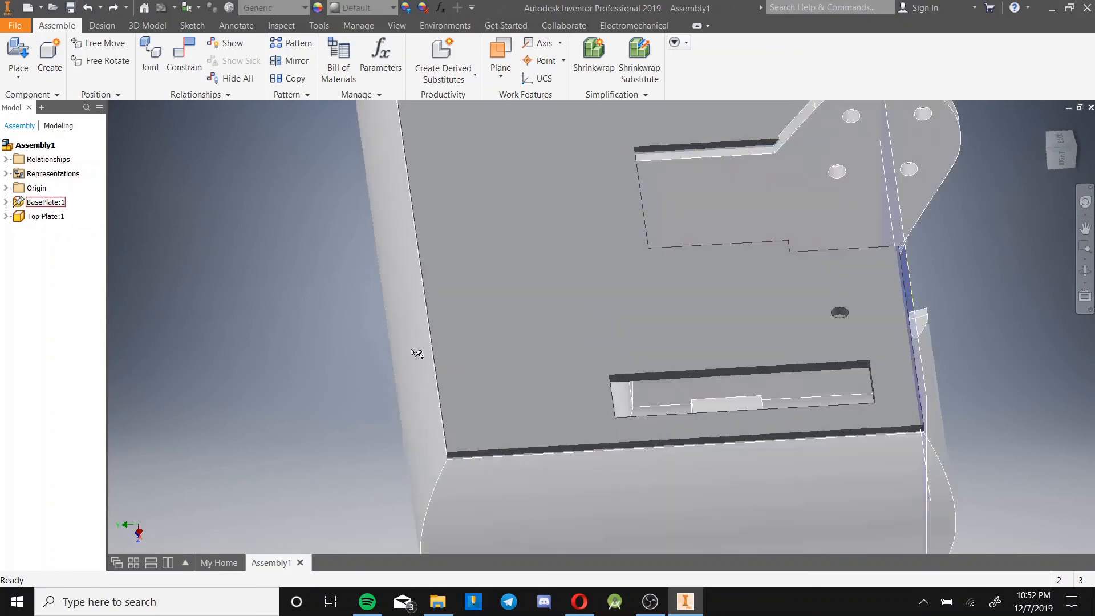
key("Escape")
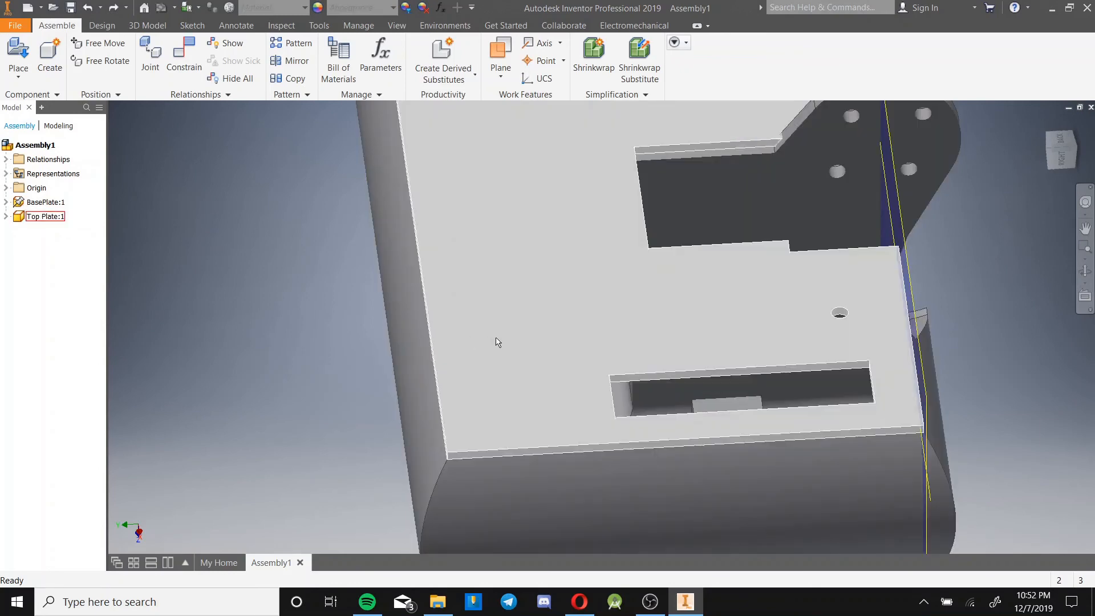
Open the Top Plate as a separate part document, and close it to return to Assembly1.
left_click(535, 308)
right_click(571, 234)
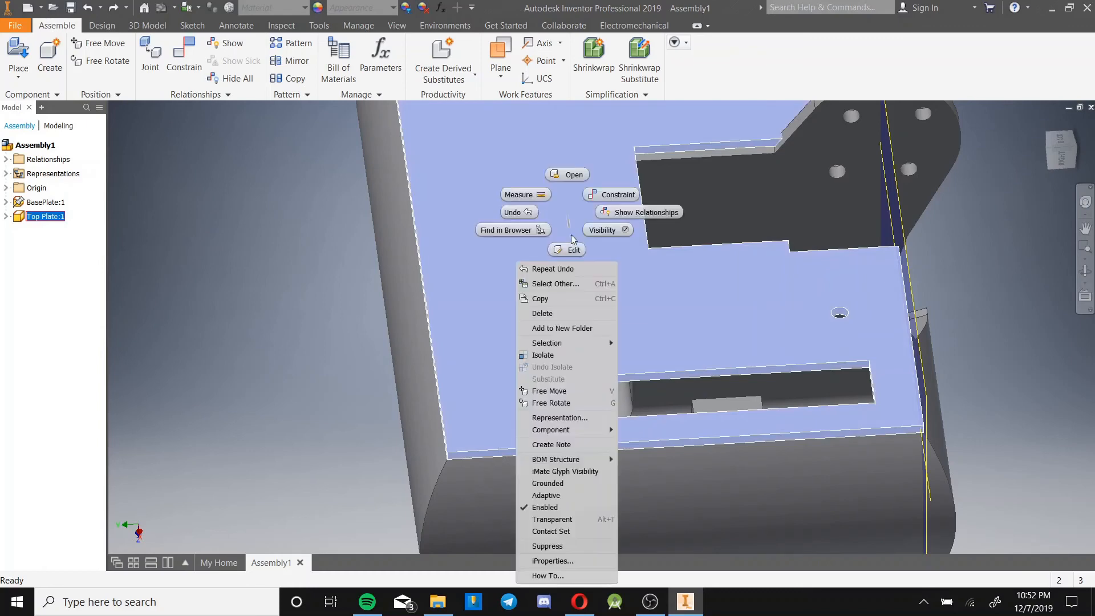
left_click(572, 176)
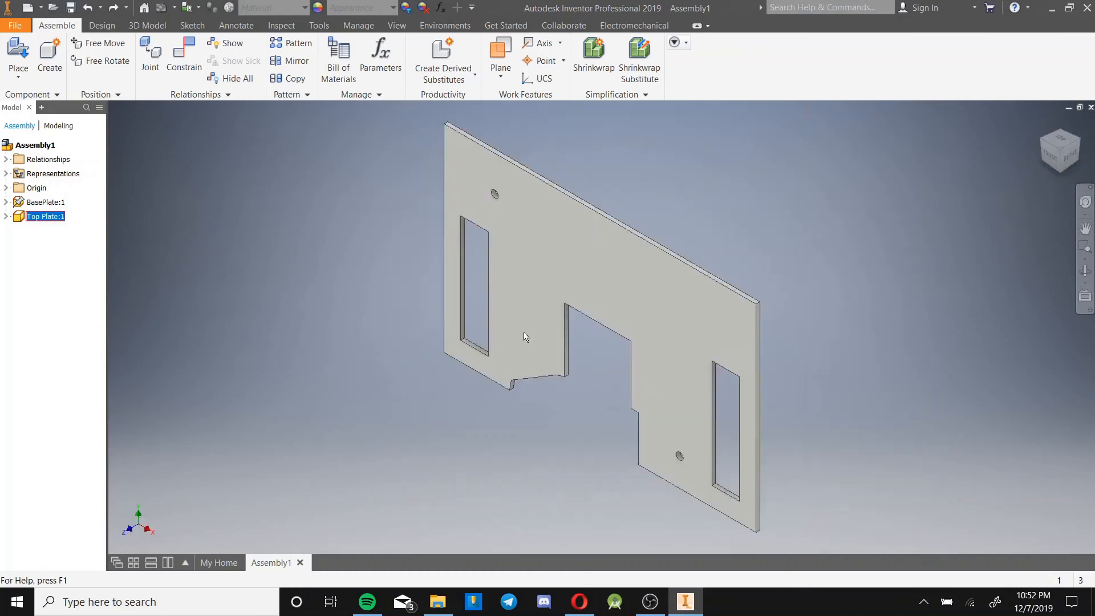
left_click(360, 563)
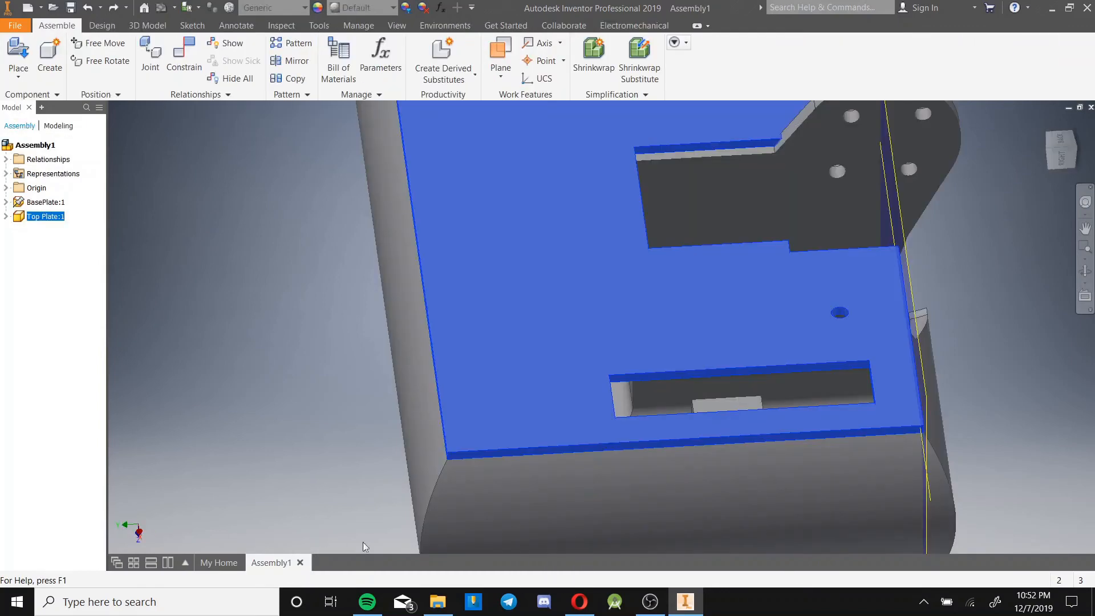
Edit the Top Plate in place within the assembly and start a 2D sketch on its large outer face.
double_click(511, 318)
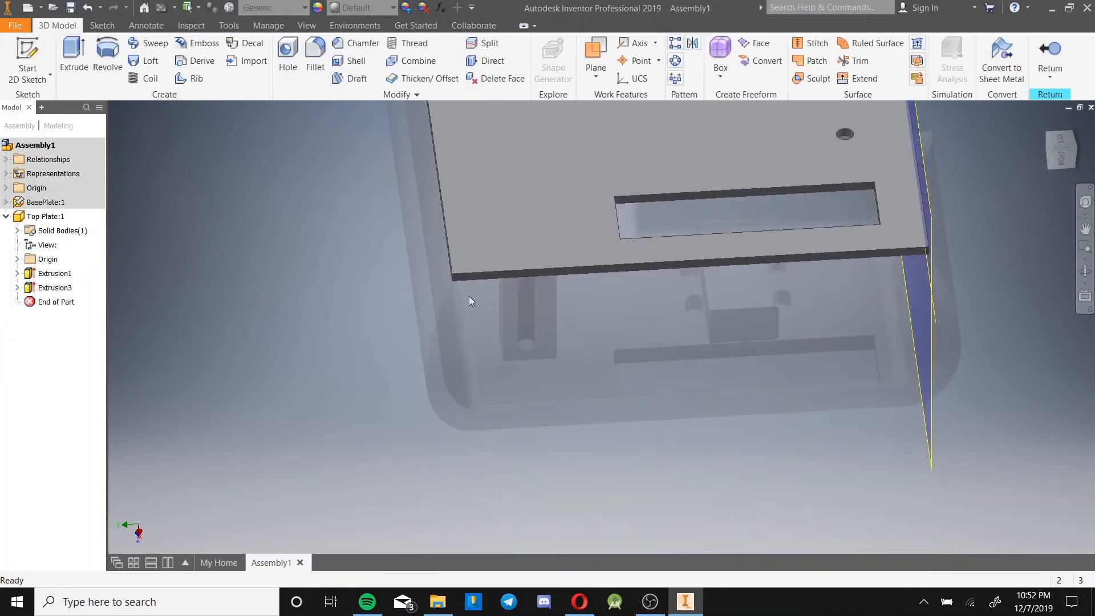
middle_click_drag(468, 301, 513, 285, "shift")
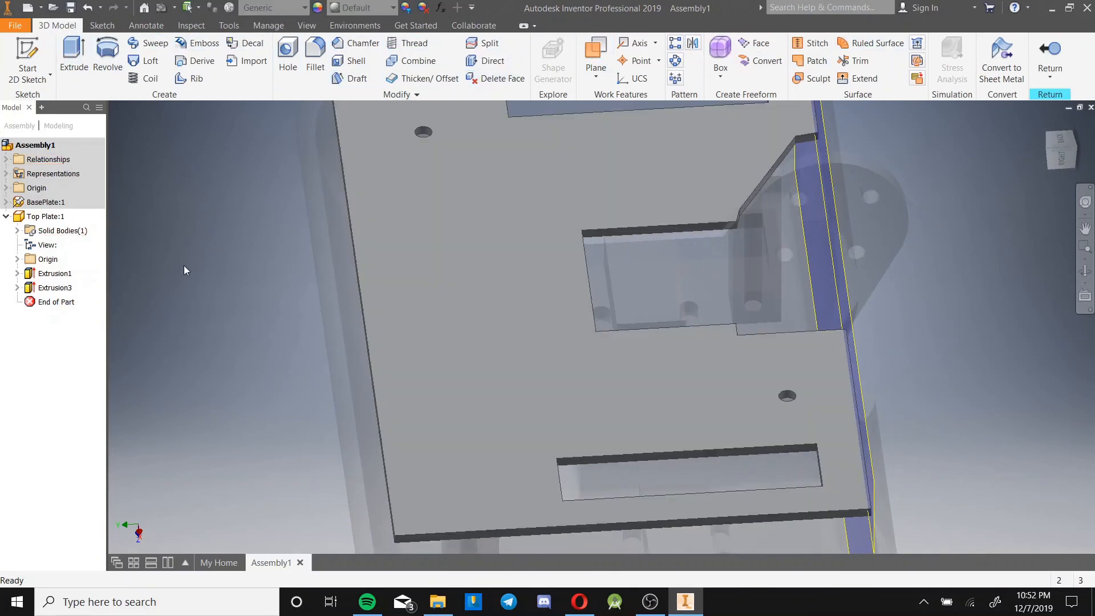
left_click(28, 57)
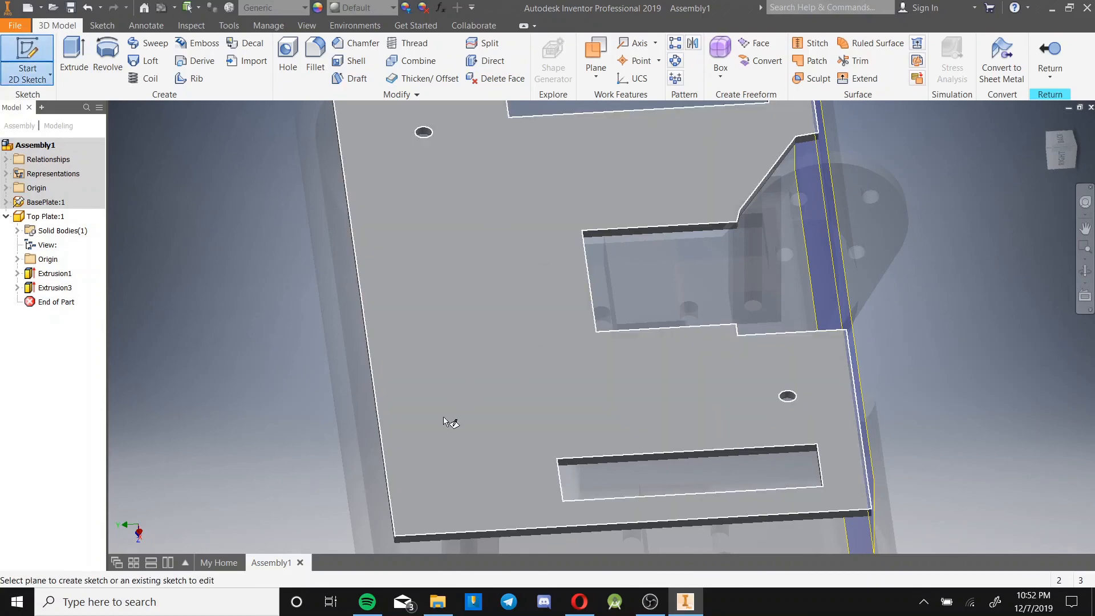
left_click(452, 422)
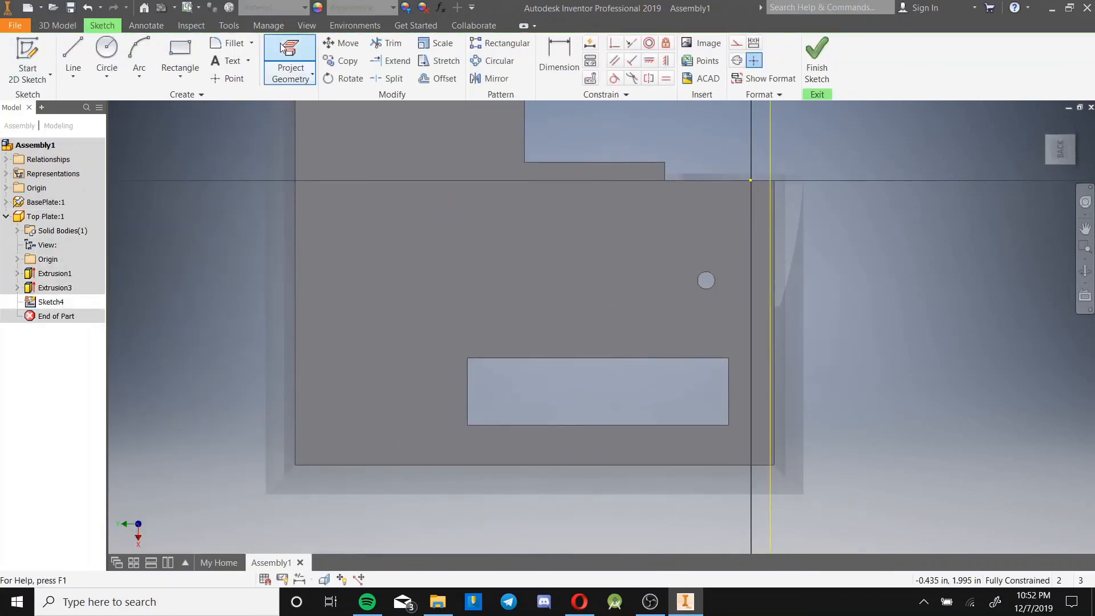
Project the end face of the BasePlate's drilled square post, including its hole, into the Top Plate sketch.
left_click(289, 50)
middle_click_drag(346, 301, 570, 315, "shift")
scroll(571, 314, "down", 5)
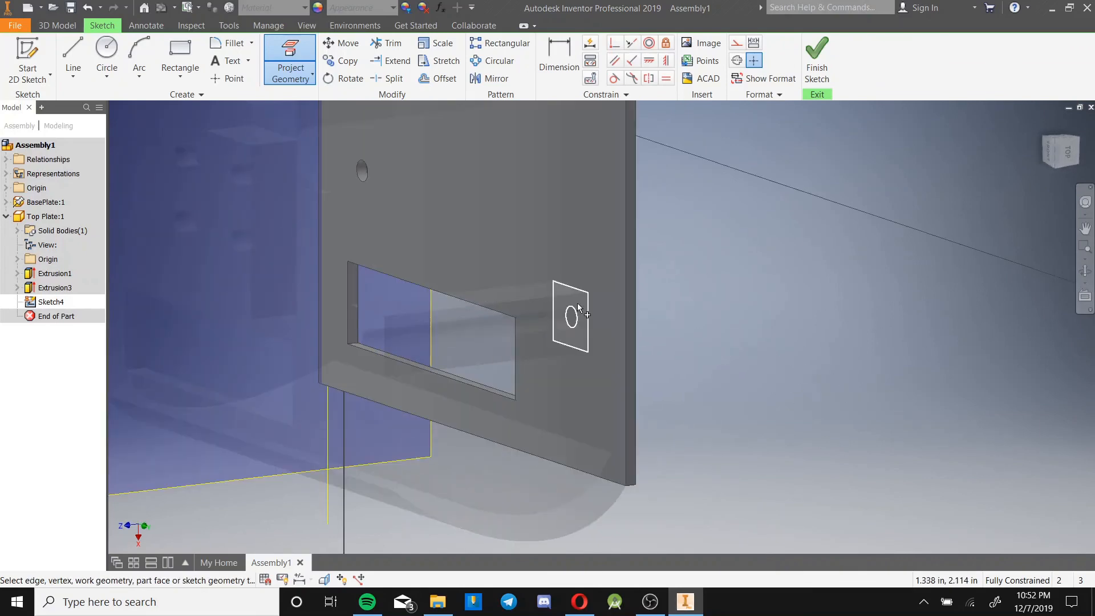
left_click(574, 292)
middle_click_drag(574, 292, 305, 283, "shift")
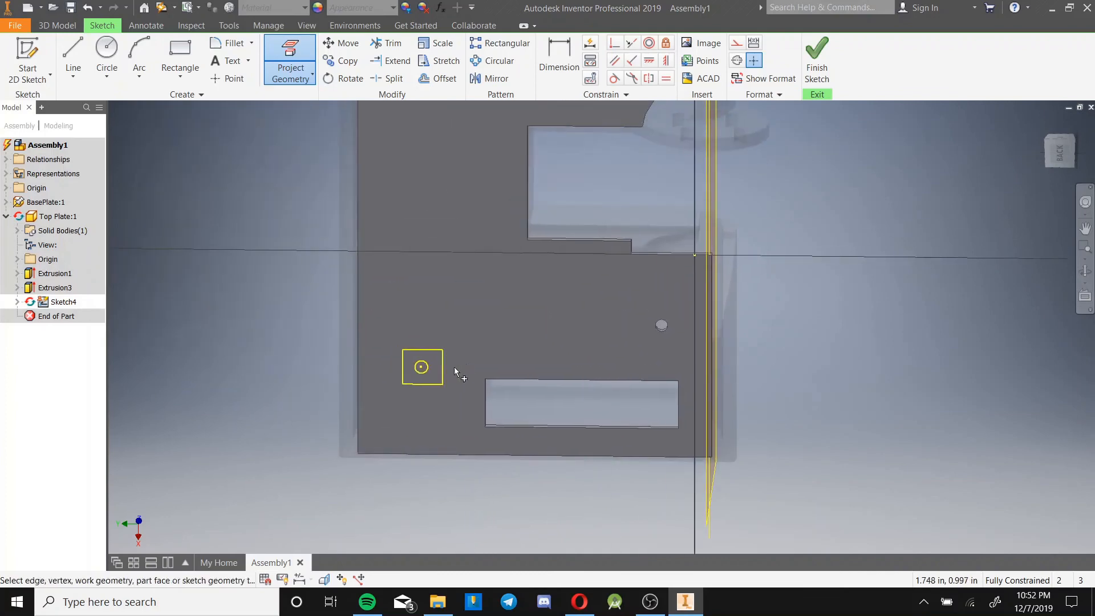
key("Escape")
Convert the projected square's four edges to construction lines and finish the sketch.
scroll(454, 367, "down", 4)
left_click(544, 348)
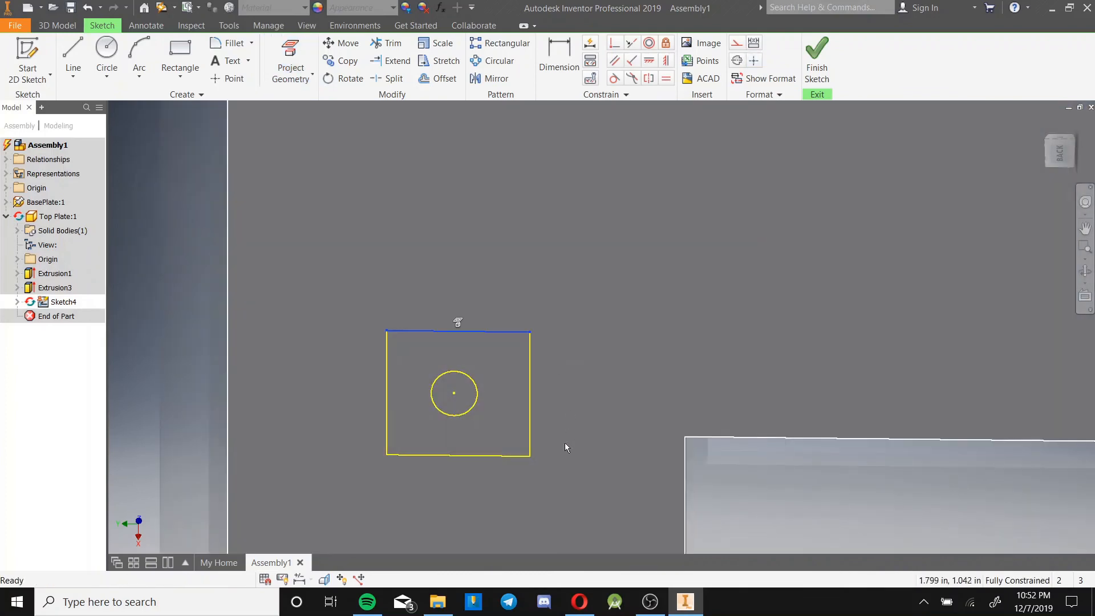
left_click(530, 451, "ctrl")
left_click(467, 455, "ctrl")
left_click(388, 419, "ctrl")
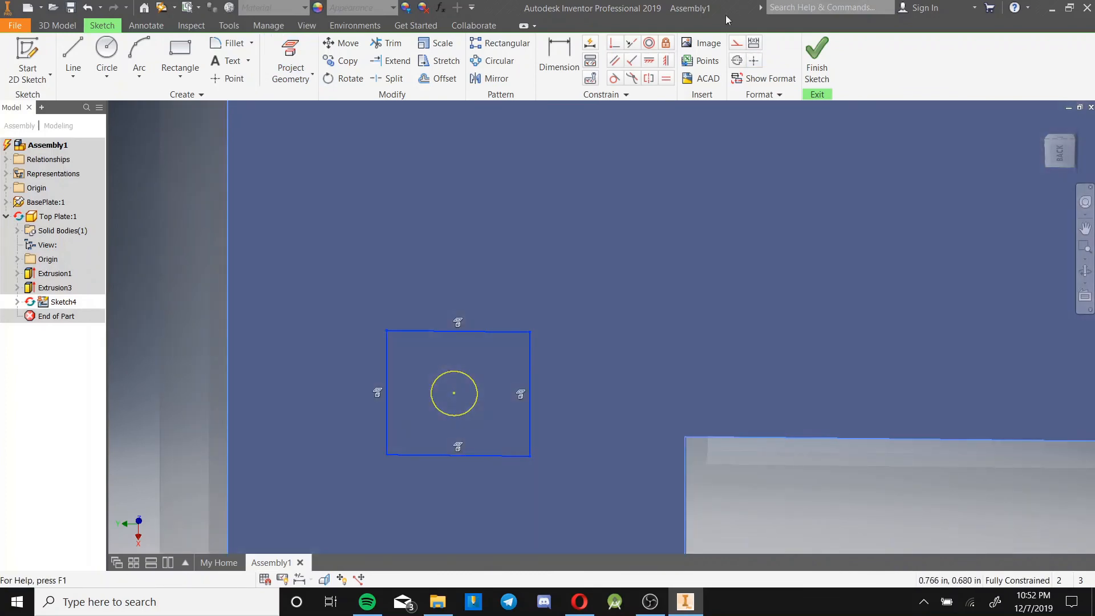
left_click(738, 45)
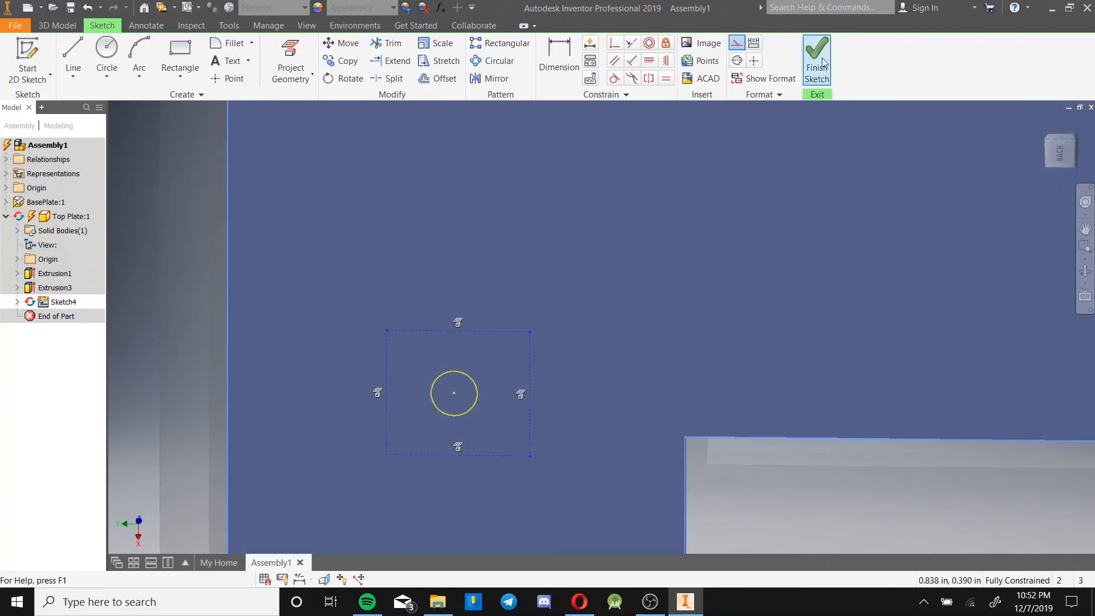
left_click(817, 57)
Extrude the projected circle as a cut with extents All to make a screw hole through the Top Plate.
key("e")
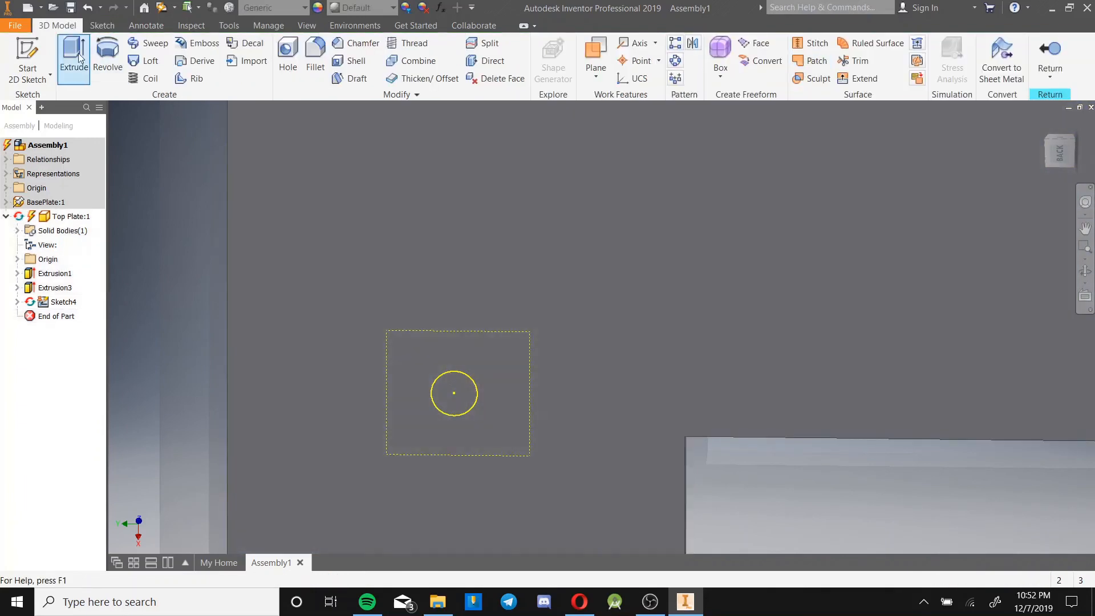
middle_click_drag(460, 389, 513, 365, "shift")
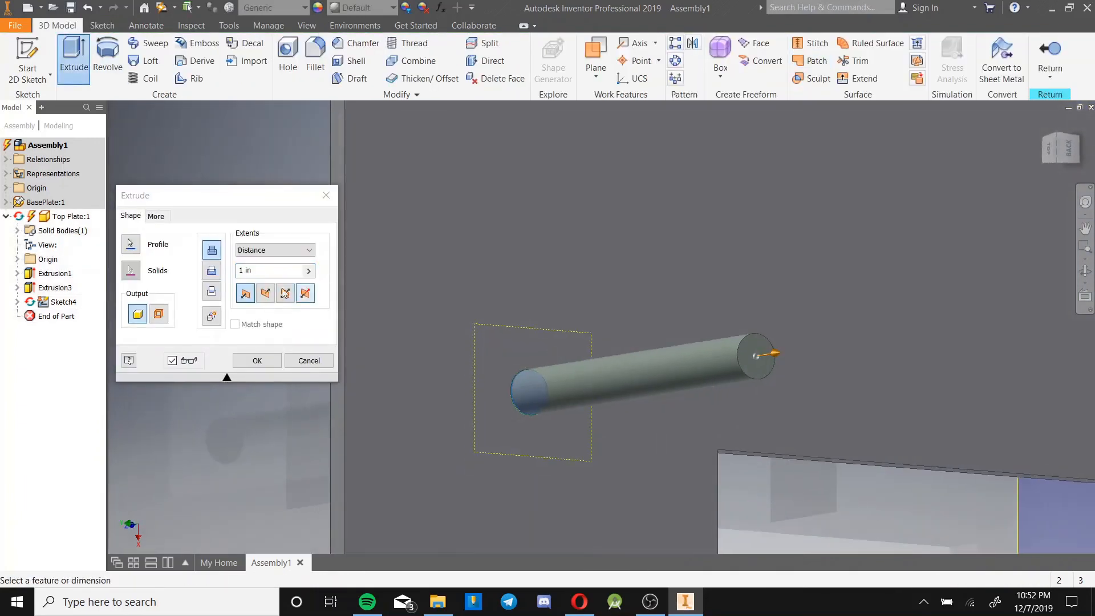
left_click(212, 270)
left_click(256, 251)
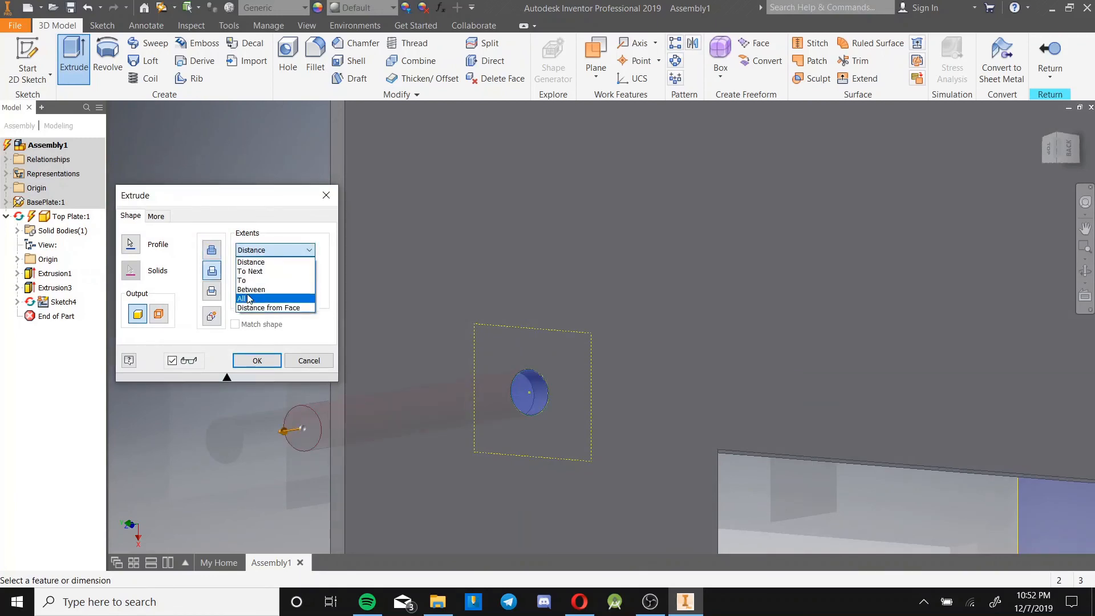
left_click(251, 298)
left_click(256, 361)
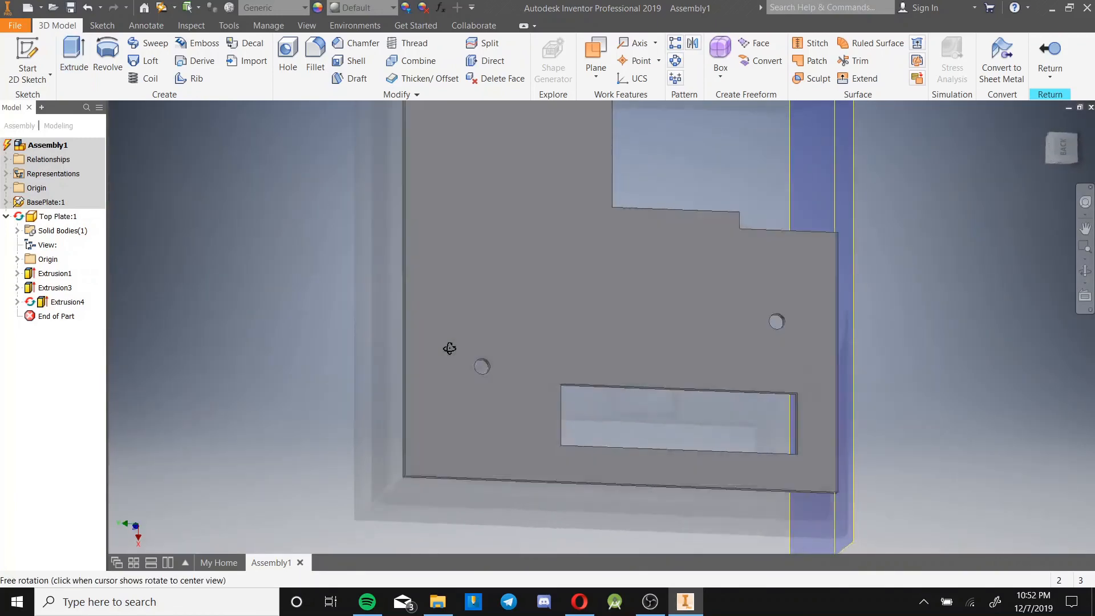
middle_click_drag(591, 359, 690, 342, "shift")
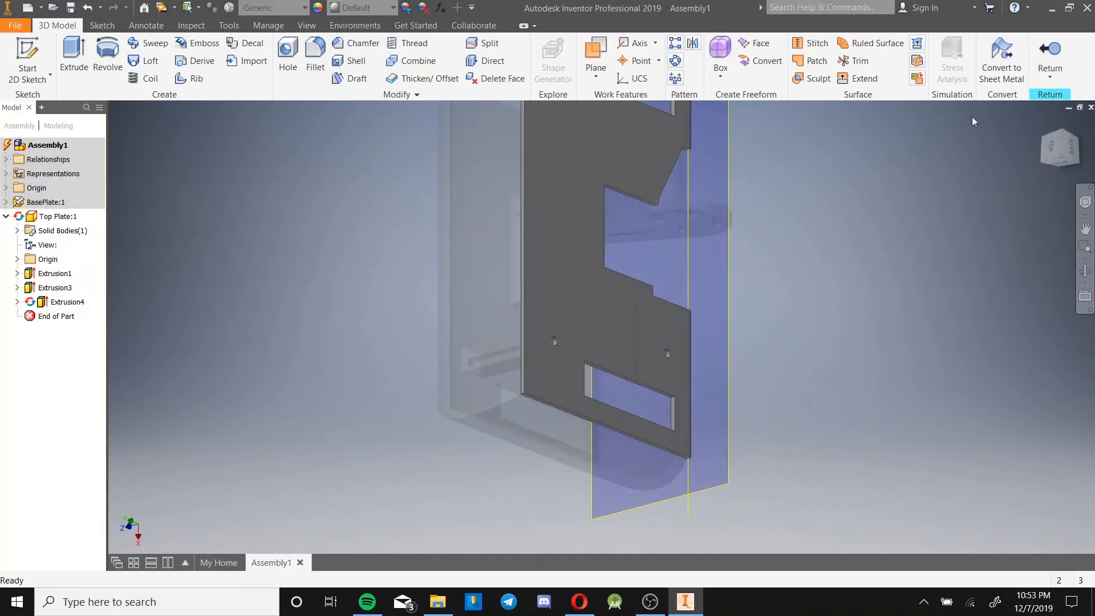
Finish the in-place edit of the Top Plate, return to the assembly and inspect the new screw hole against the BasePlate.
left_click(1050, 51)
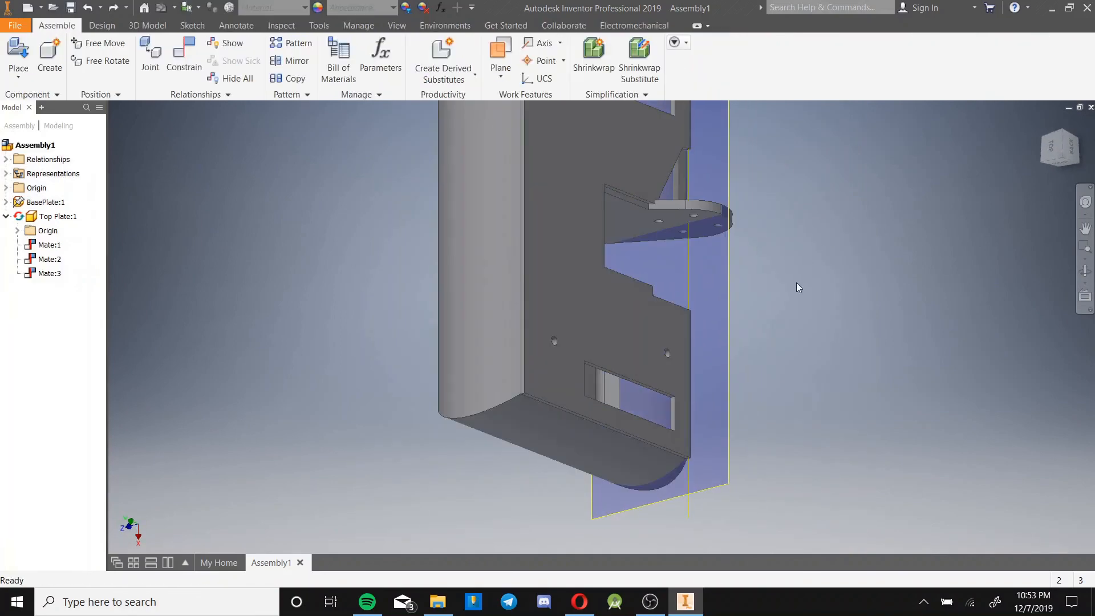
middle_click_drag(797, 285, 710, 305, "shift")
scroll(528, 371, "up", 6)
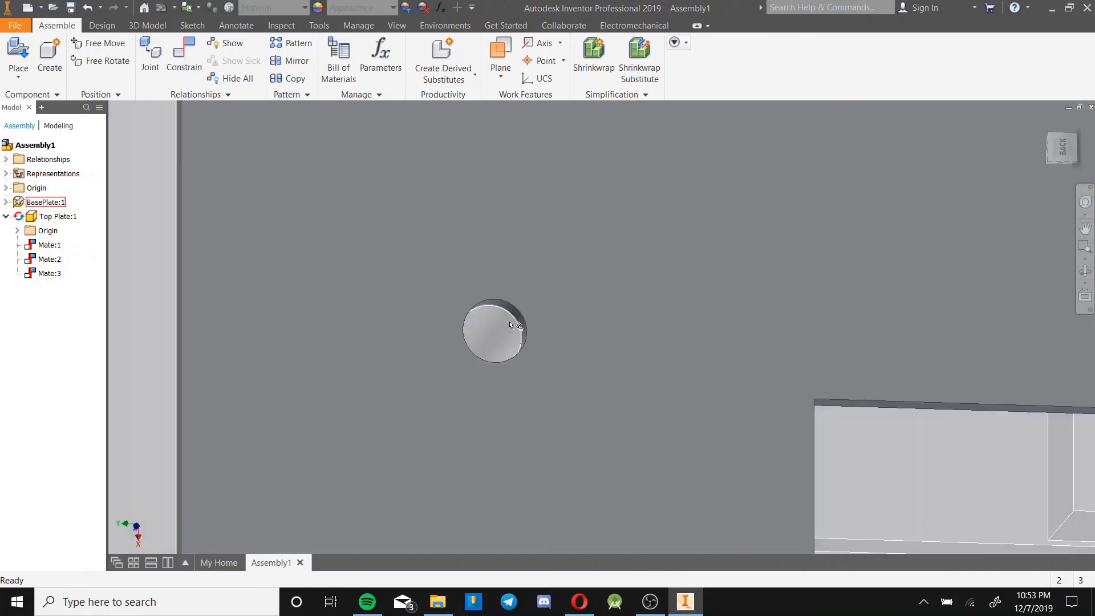
middle_click_drag(516, 326, 513, 398, "shift")
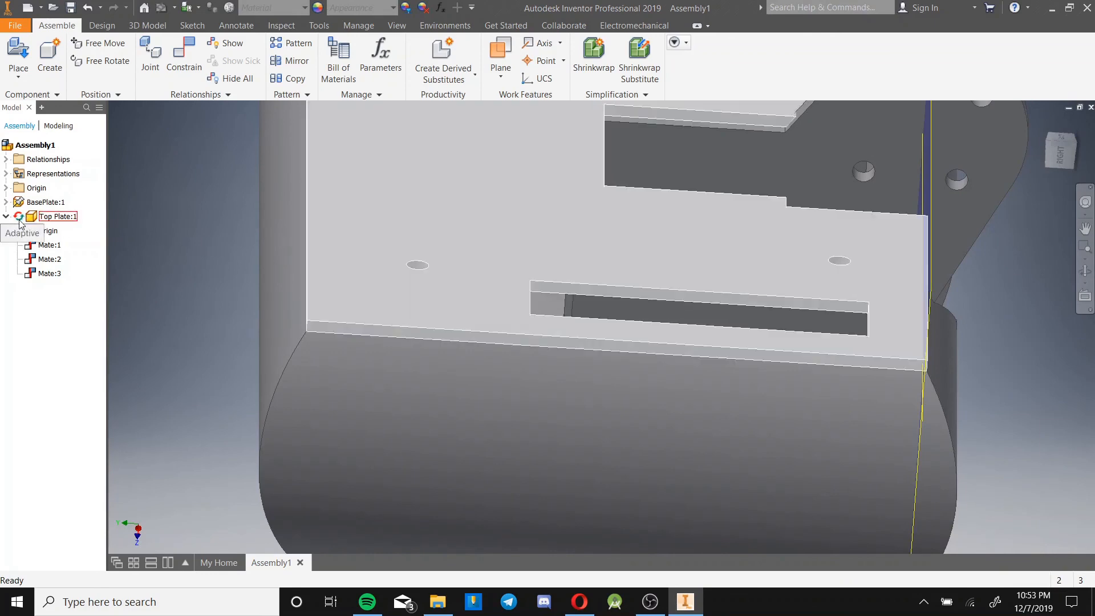
key("Home")
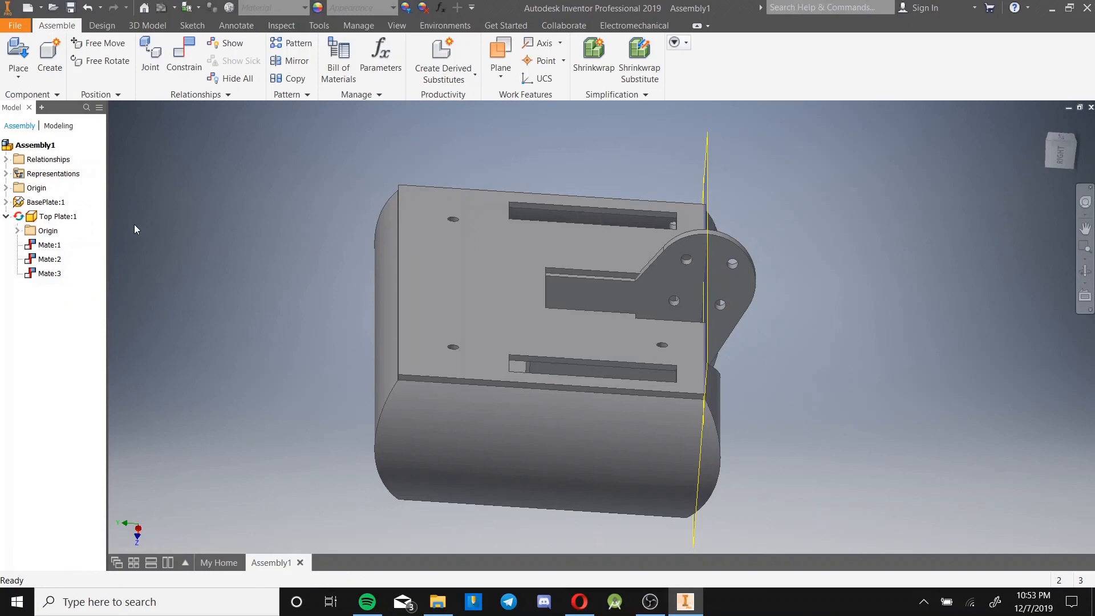
Turn off the Adaptive setting of the Top Plate component in the assembly.
right_click(59, 219)
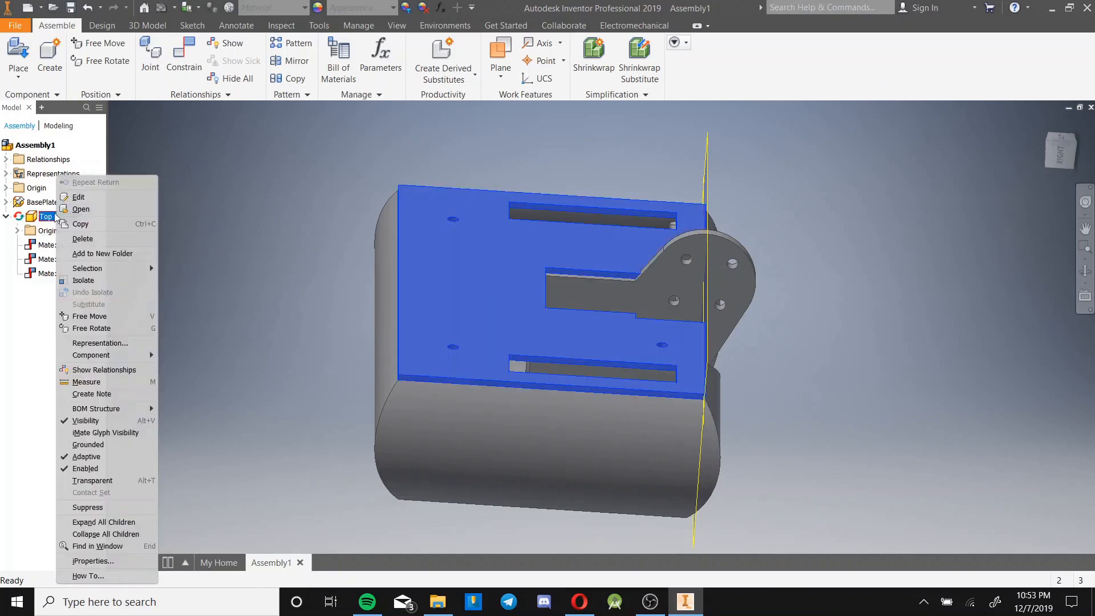
left_click(92, 223)
right_click(58, 218)
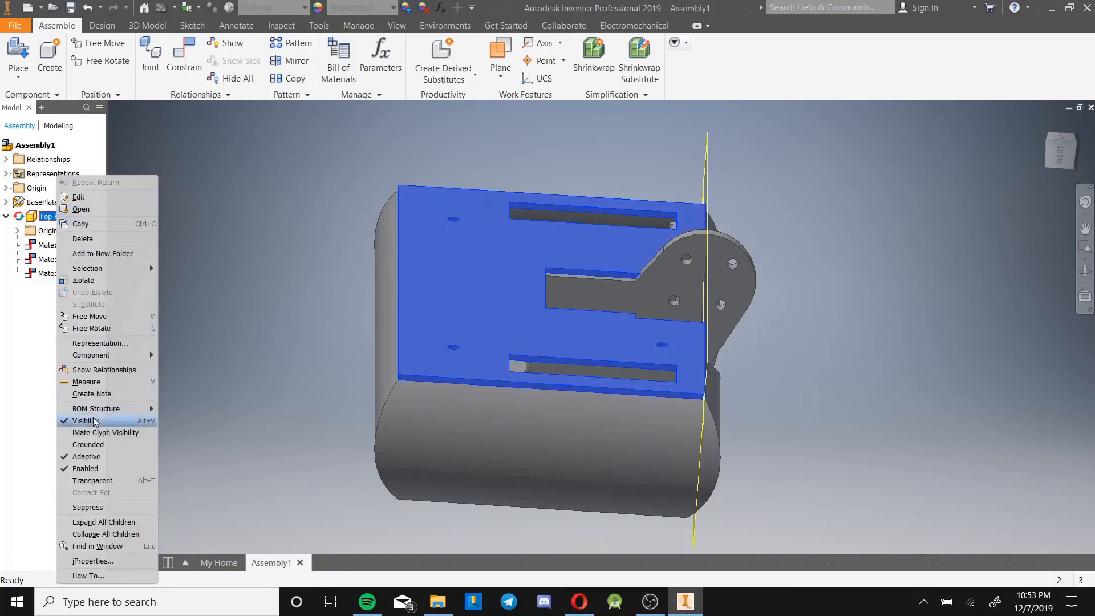
left_click(87, 456)
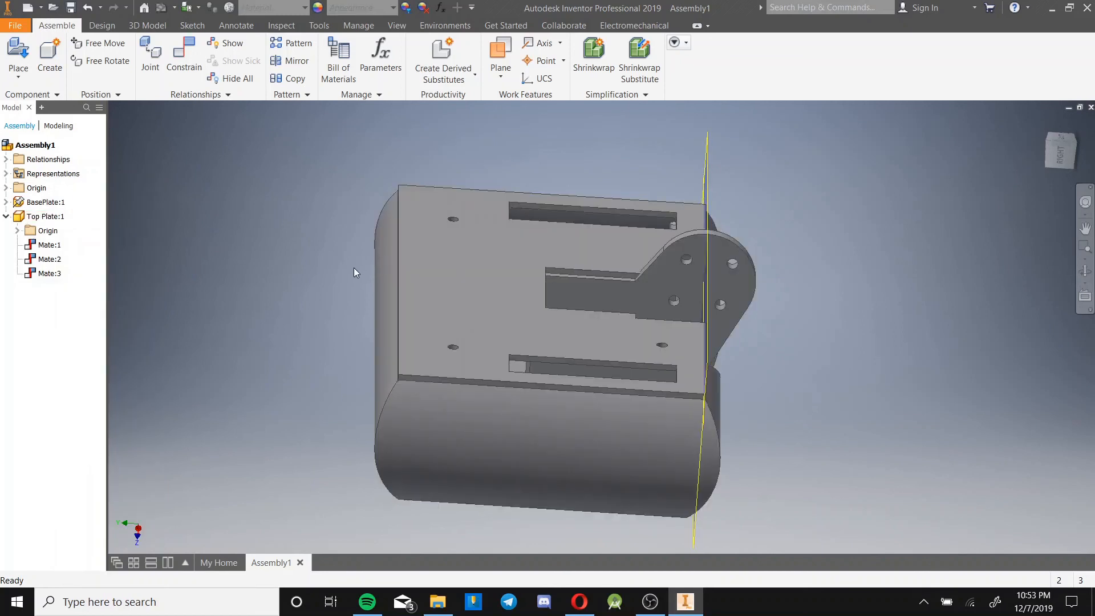
left_click(473, 285)
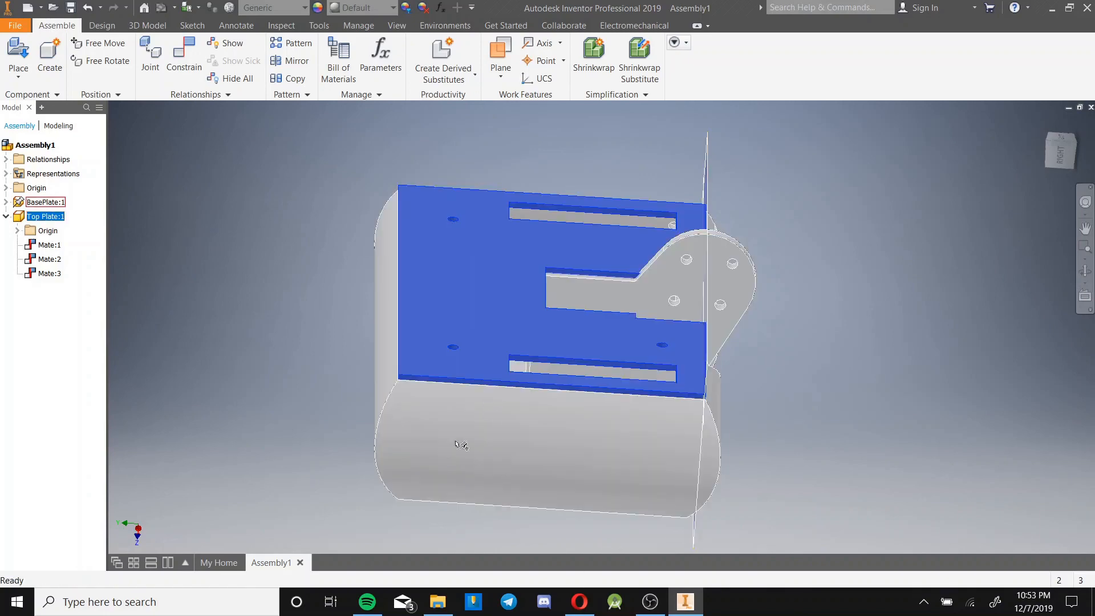
left_click(346, 357)
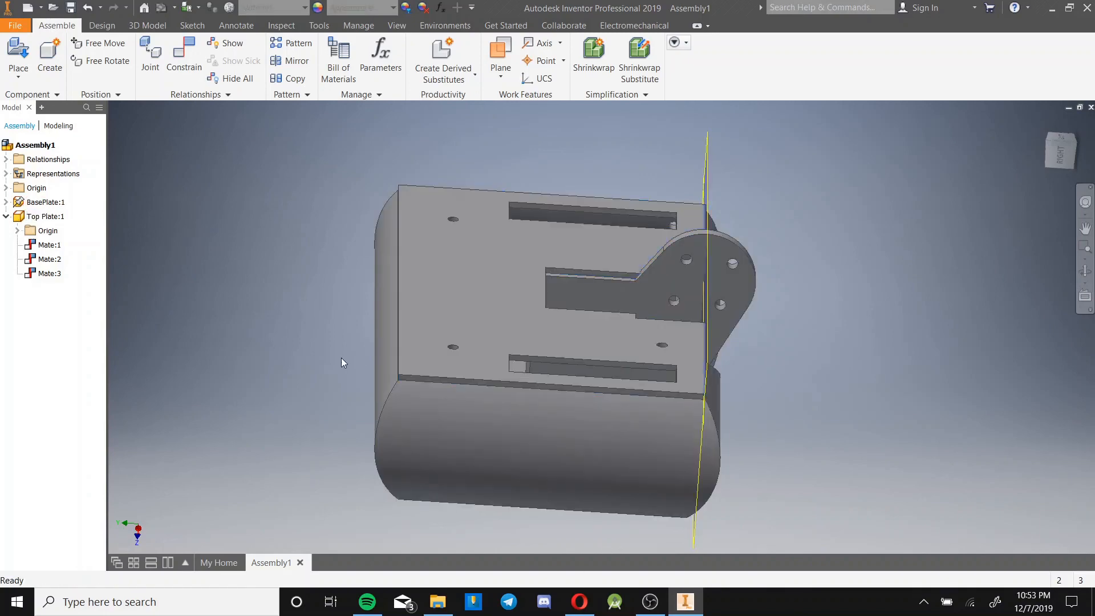